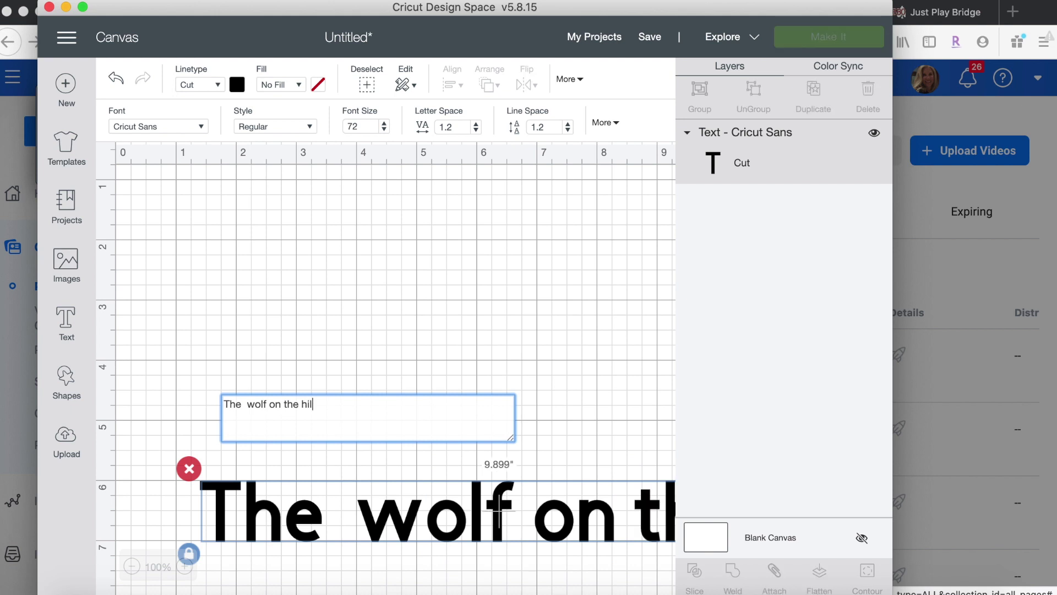
Complete the text as "The wolf on the hill is never as hungry as the wolf climbing the hill.", removing the extra space before "wolf".
{"action": "type", "text": "is never"}
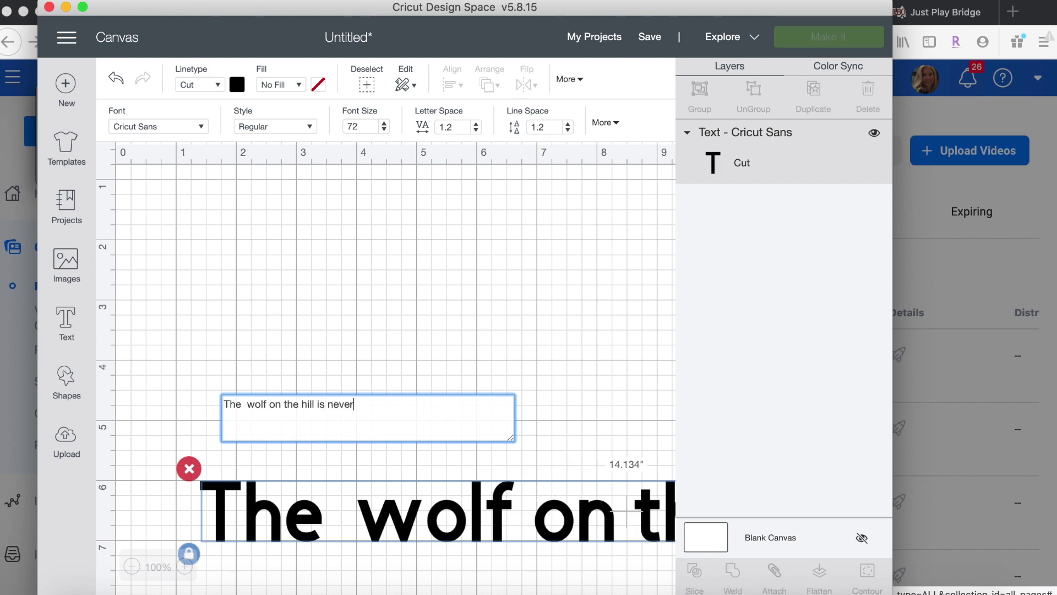
{"action": "type", "text": " as hungry as the "}
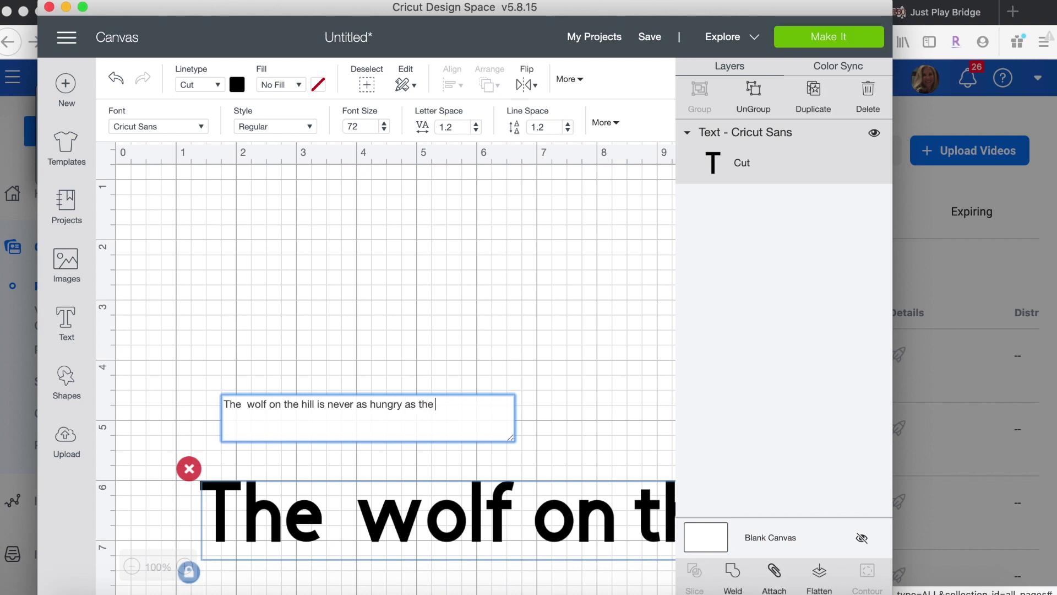
{"action": "type", "text": "wolf climbin"}
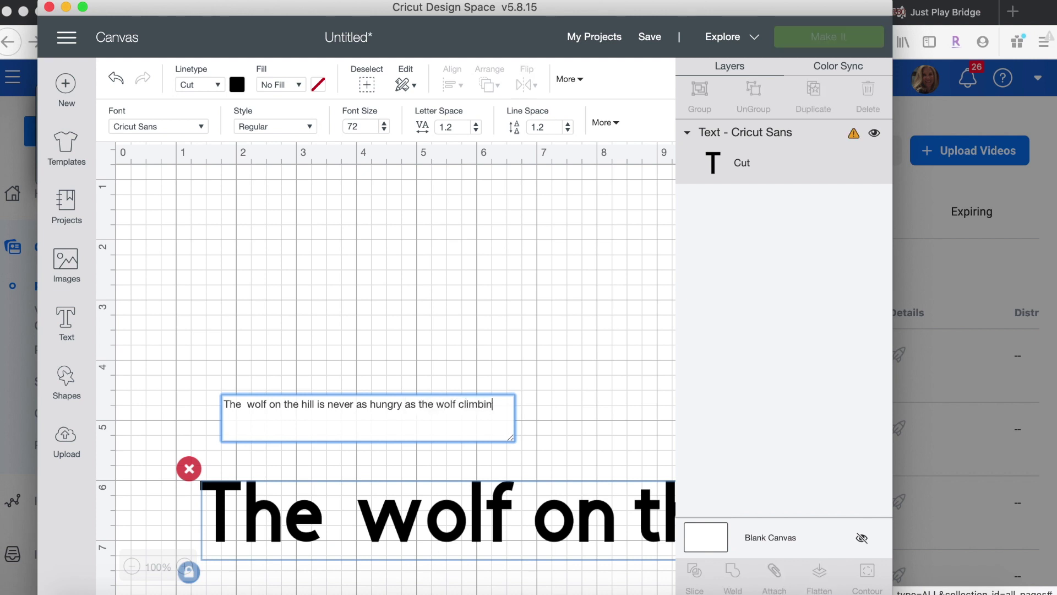
{"action": "type", "text": "g the hill."}
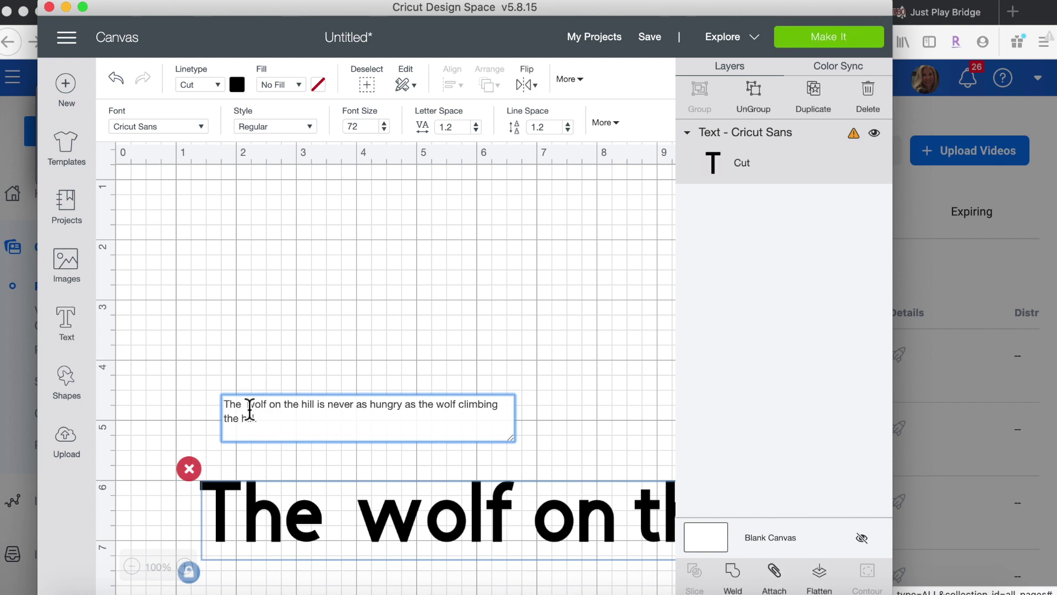
{"action": "left_click", "coordinate": [247, 408]}
{"action": "key", "text": "BackSpace"}
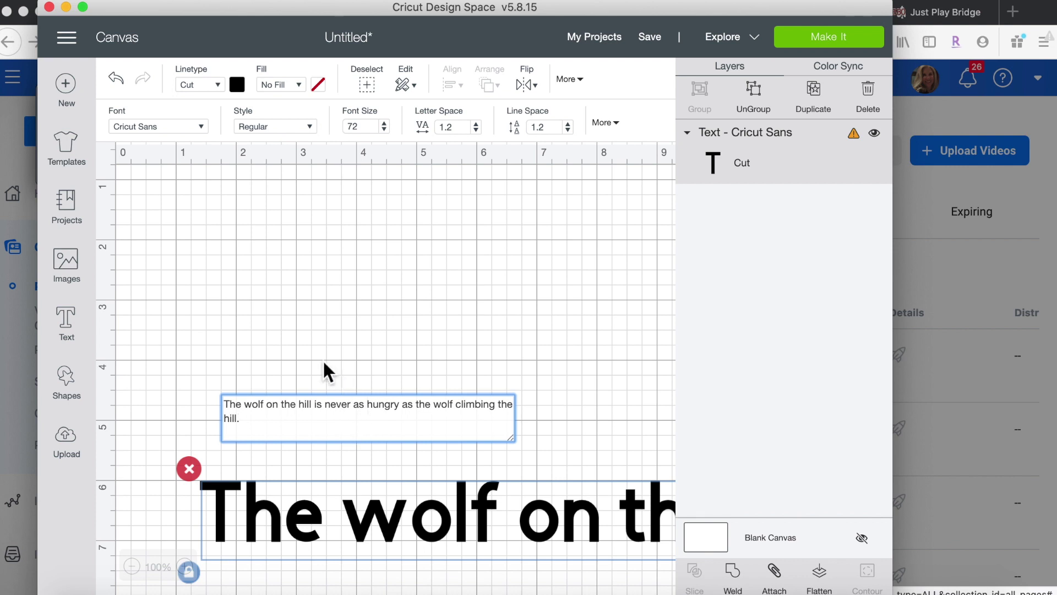
{"action": "left_click", "coordinate": [315, 344]}
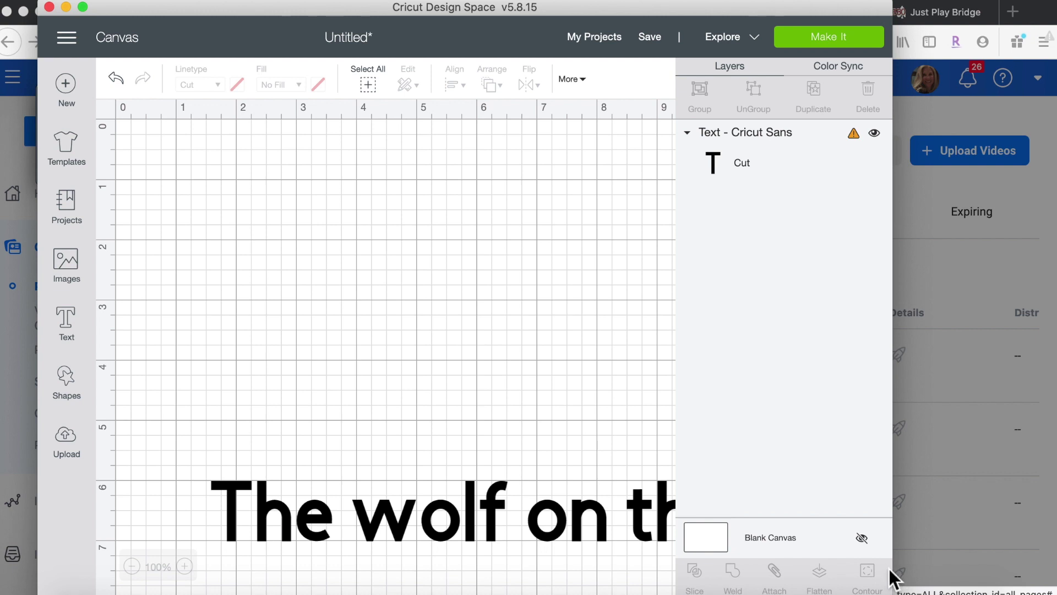
Add the black standing wolf, patterned wolf face, green howling wolf and forest scene to the selected wolf images and insert them all.
{"action": "left_click_drag", "start_coordinate": [908, 588], "coordinate": [1054, 589]}
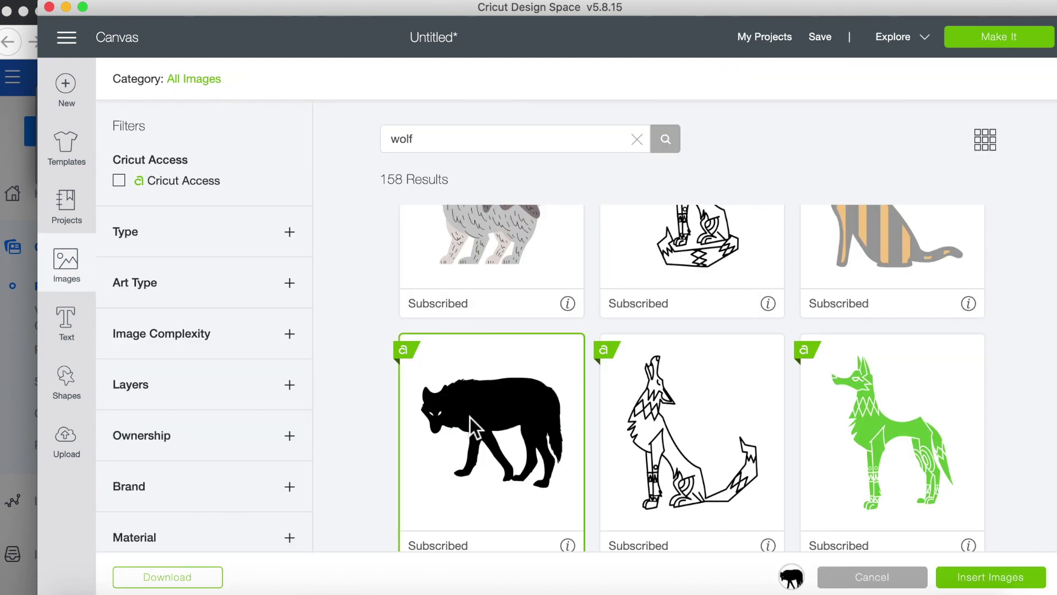
{"action": "scroll", "coordinate": [809, 452], "scroll_direction": "down", "scroll_amount": 5}
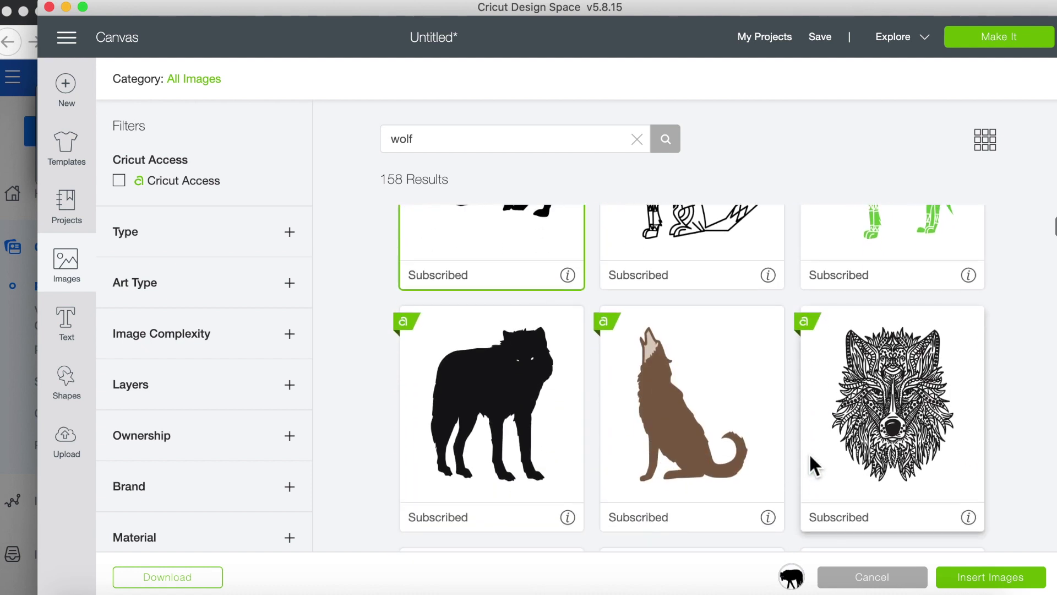
{"action": "left_click", "coordinate": [505, 438]}
{"action": "scroll", "coordinate": [815, 382], "scroll_direction": "down", "scroll_amount": 2}
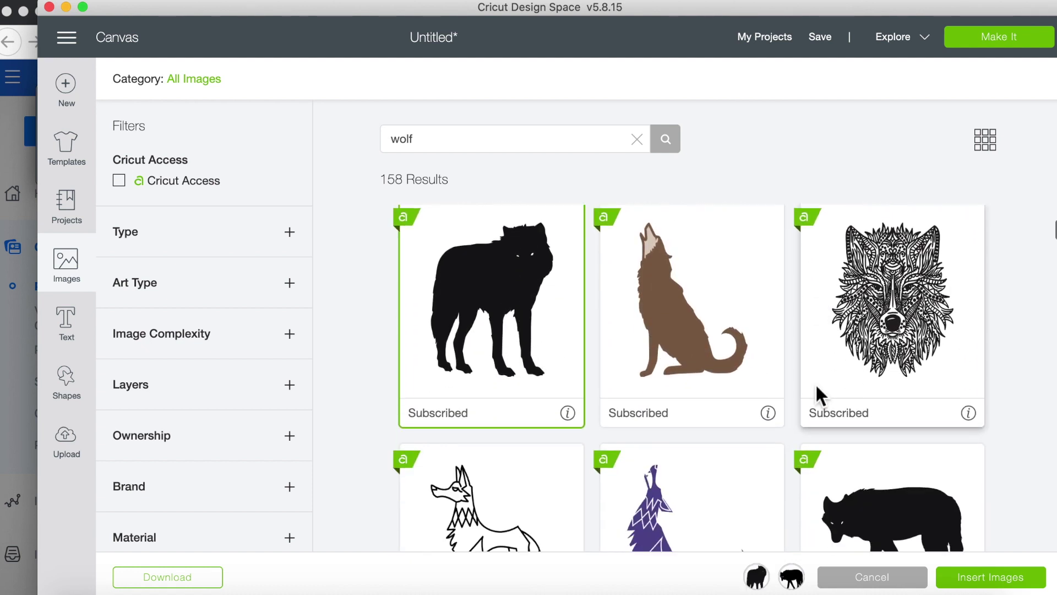
{"action": "left_click", "coordinate": [815, 382]}
{"action": "scroll", "coordinate": [903, 324], "scroll_direction": "down", "scroll_amount": 15}
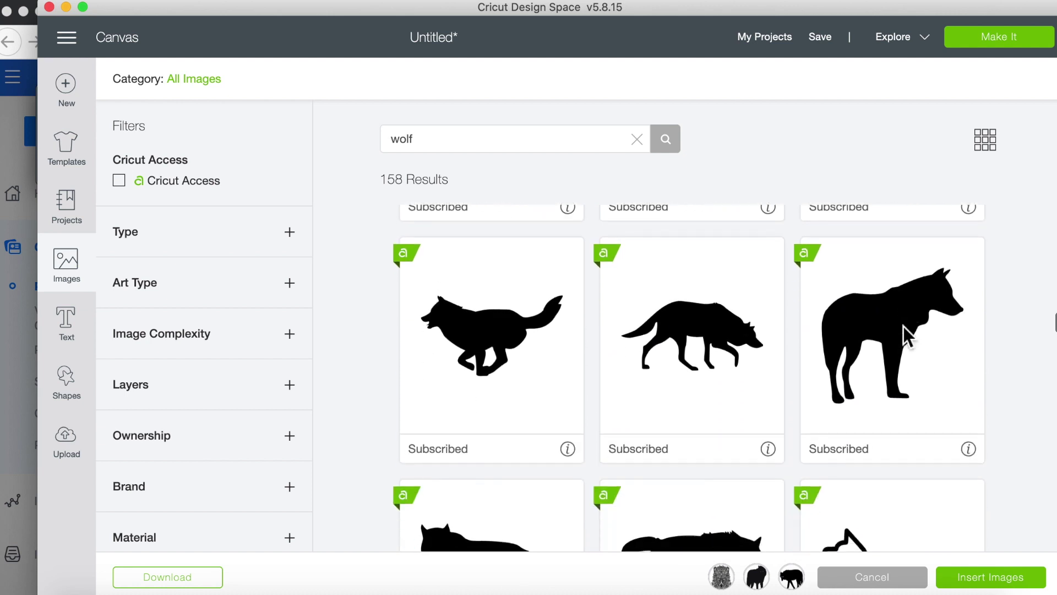
{"action": "scroll", "coordinate": [903, 326], "scroll_direction": "down", "scroll_amount": 15}
{"action": "left_click", "coordinate": [903, 326]}
{"action": "scroll", "coordinate": [903, 326], "scroll_direction": "down", "scroll_amount": 7}
{"action": "scroll", "coordinate": [903, 329], "scroll_direction": "down", "scroll_amount": 10}
{"action": "left_click", "coordinate": [693, 435]}
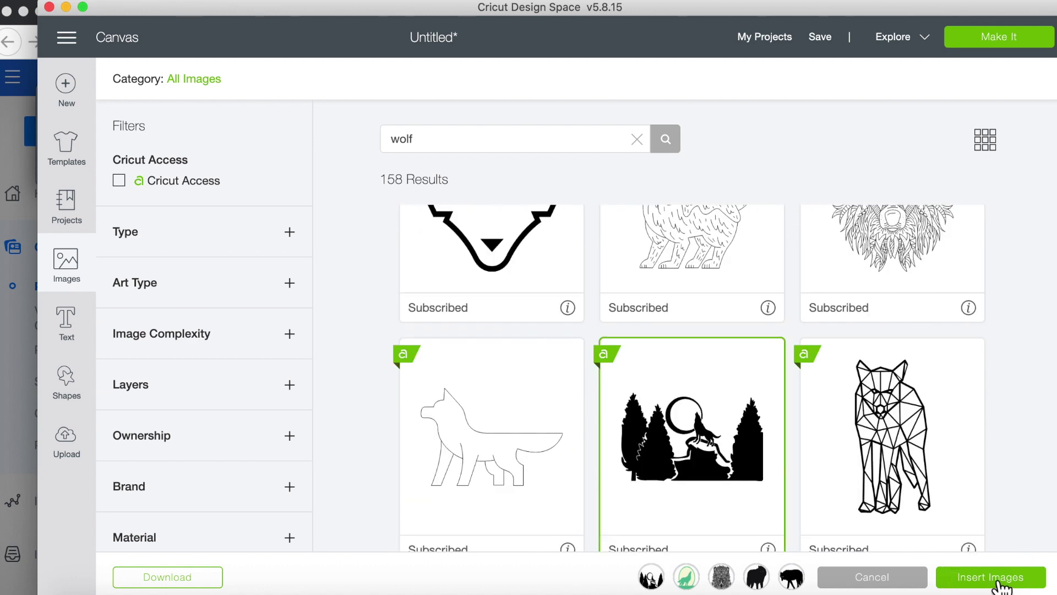
{"action": "left_click", "coordinate": [992, 577]}
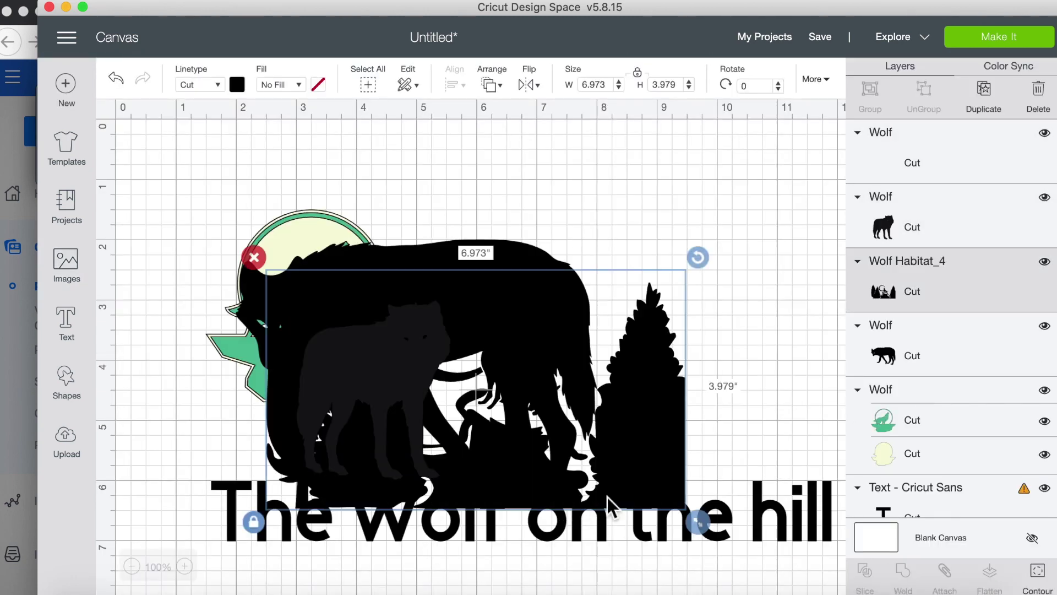
Shrink the sentence text to about 26.9 inches wide.
{"action": "left_click", "coordinate": [611, 515]}
{"action": "scroll", "coordinate": [716, 496], "scroll_direction": "right", "scroll_amount": 15}
{"action": "scroll", "coordinate": [588, 509], "scroll_direction": "right", "scroll_amount": 10}
{"action": "scroll", "coordinate": [588, 509], "scroll_direction": "right", "scroll_amount": 1}
{"action": "left_click_drag", "start_coordinate": [672, 570], "coordinate": [127, 438]}
{"action": "scroll", "coordinate": [459, 385], "scroll_direction": "left", "scroll_amount": 2}
{"action": "scroll", "coordinate": [452, 373], "scroll_direction": "left", "scroll_amount": 20}
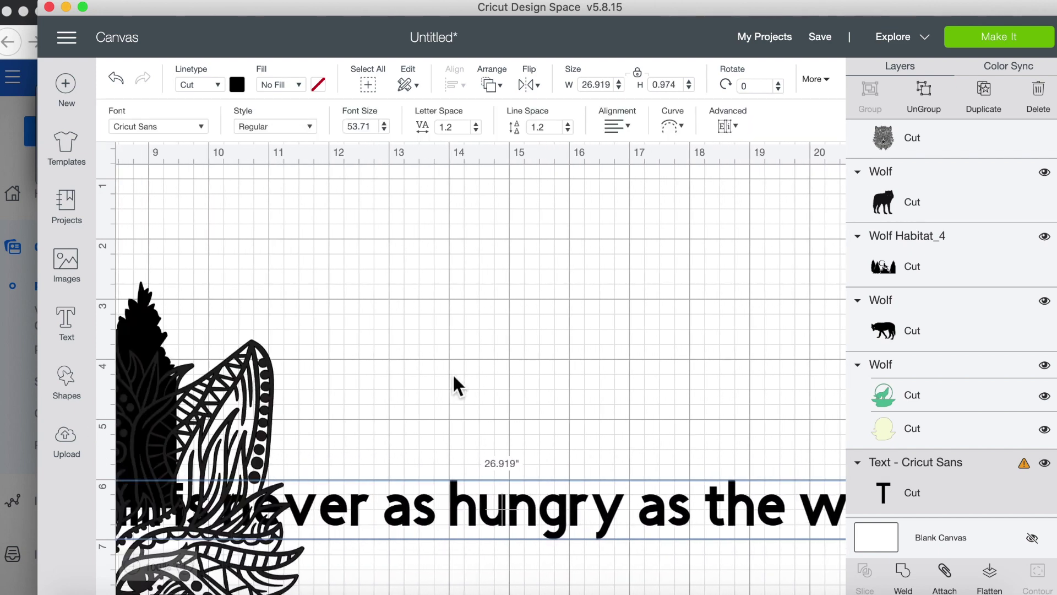
Place the patterned wolf face below the text and hide its layer.
{"action": "scroll", "coordinate": [451, 372], "scroll_direction": "down", "scroll_amount": 4}
{"action": "left_click", "coordinate": [304, 471]}
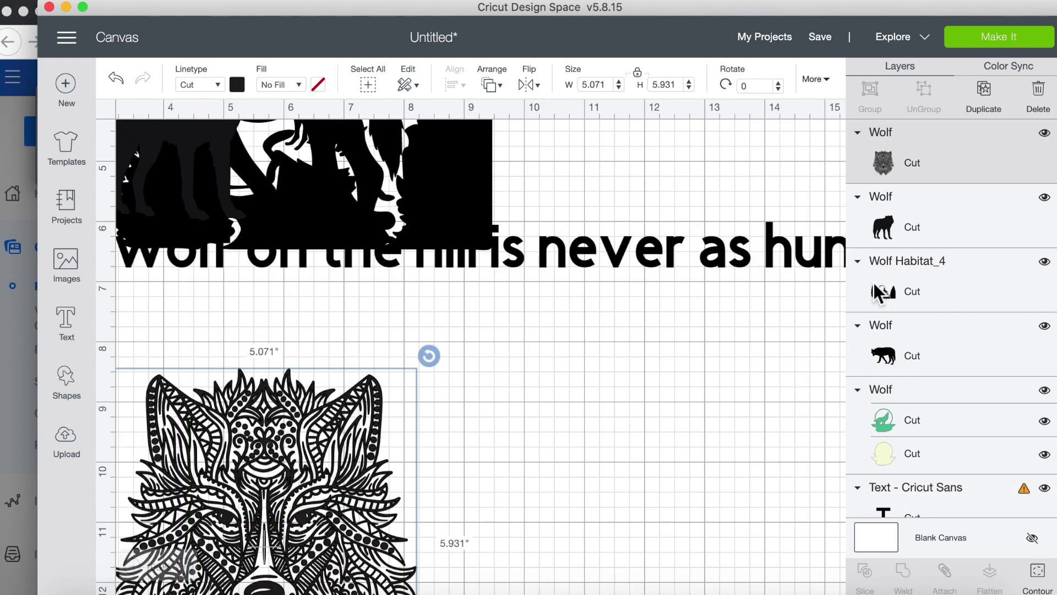
{"action": "left_click", "coordinate": [1044, 132]}
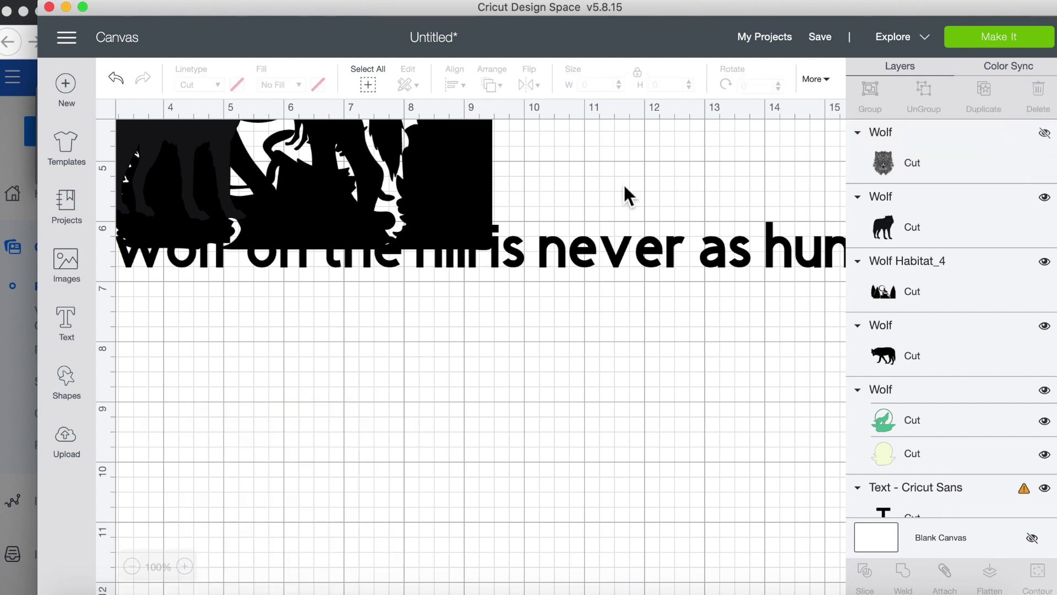
Spread out the overlapping images, placing the forest scene and standing wolf below the text and shrinking the walking wolf.
{"action": "left_click_drag", "start_coordinate": [447, 166], "coordinate": [640, 474]}
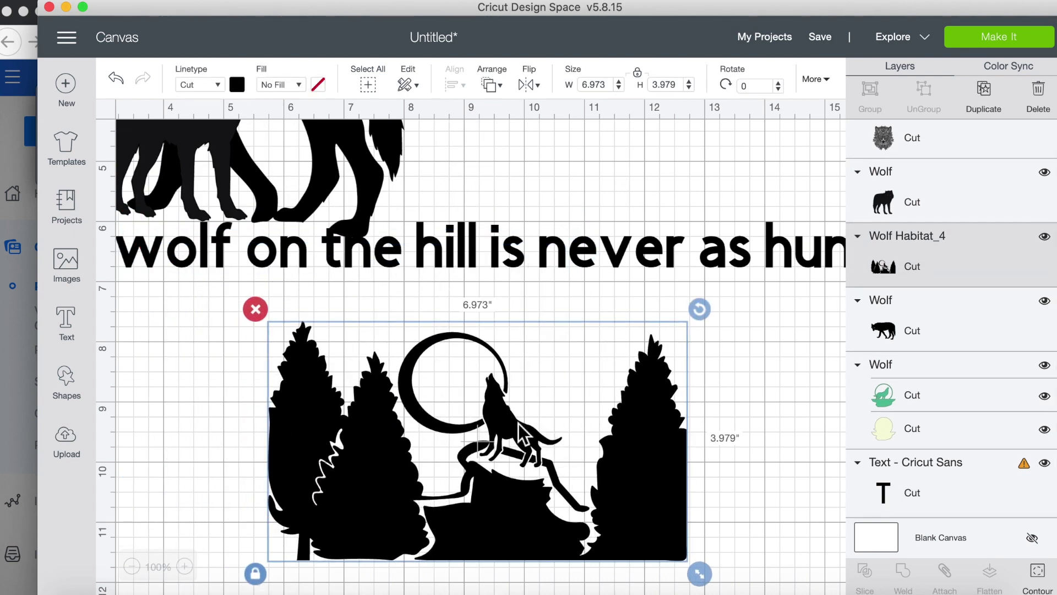
{"action": "left_click_drag", "start_coordinate": [347, 135], "coordinate": [584, 246]}
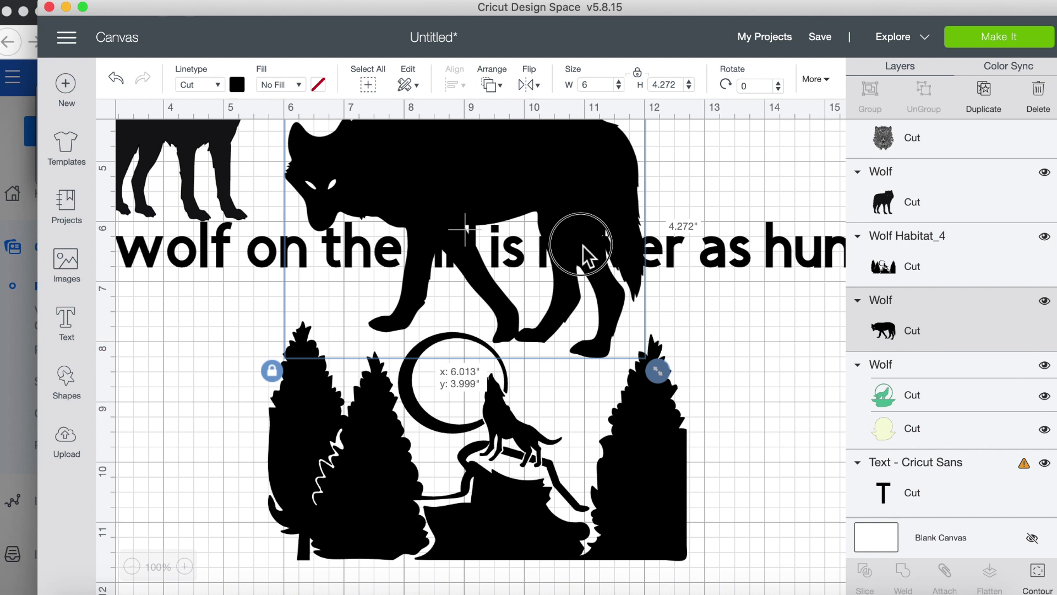
{"action": "left_click_drag", "start_coordinate": [584, 246], "coordinate": [584, 246]}
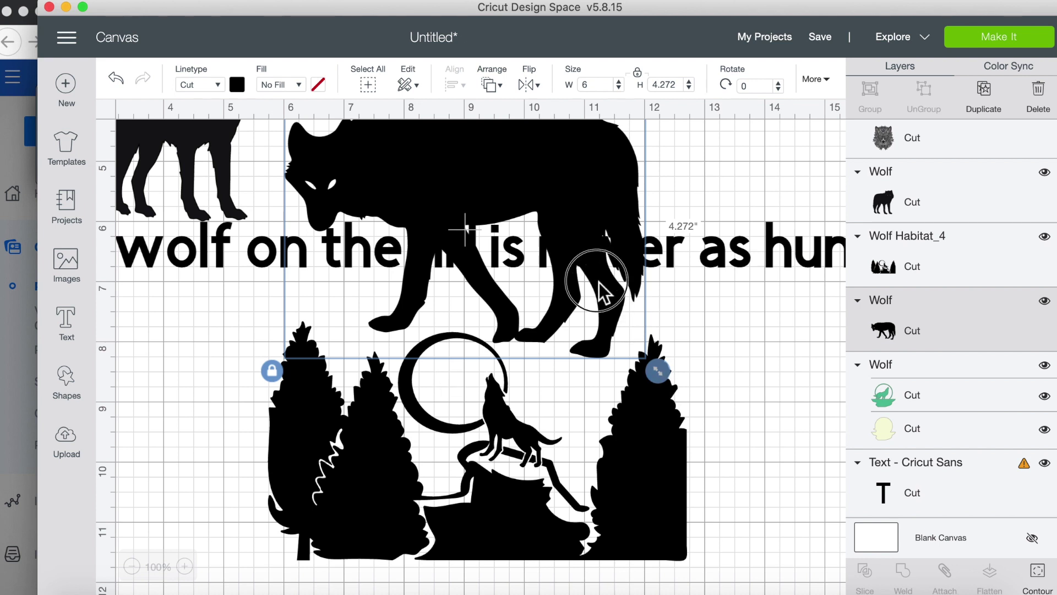
{"action": "left_click_drag", "start_coordinate": [657, 370], "coordinate": [478, 269]}
{"action": "left_click_drag", "start_coordinate": [458, 375], "coordinate": [436, 370]}
{"action": "scroll", "coordinate": [541, 286], "scroll_direction": "left", "scroll_amount": 5}
{"action": "left_click_drag", "start_coordinate": [401, 203], "coordinate": [292, 474]}
Delete the green howling wolf emblem and move the walking wolf into its place above the text.
{"action": "scroll", "coordinate": [363, 298], "scroll_direction": "up", "scroll_amount": 3}
{"action": "scroll", "coordinate": [365, 302], "scroll_direction": "up", "scroll_amount": 1}
{"action": "left_click", "coordinate": [321, 212]}
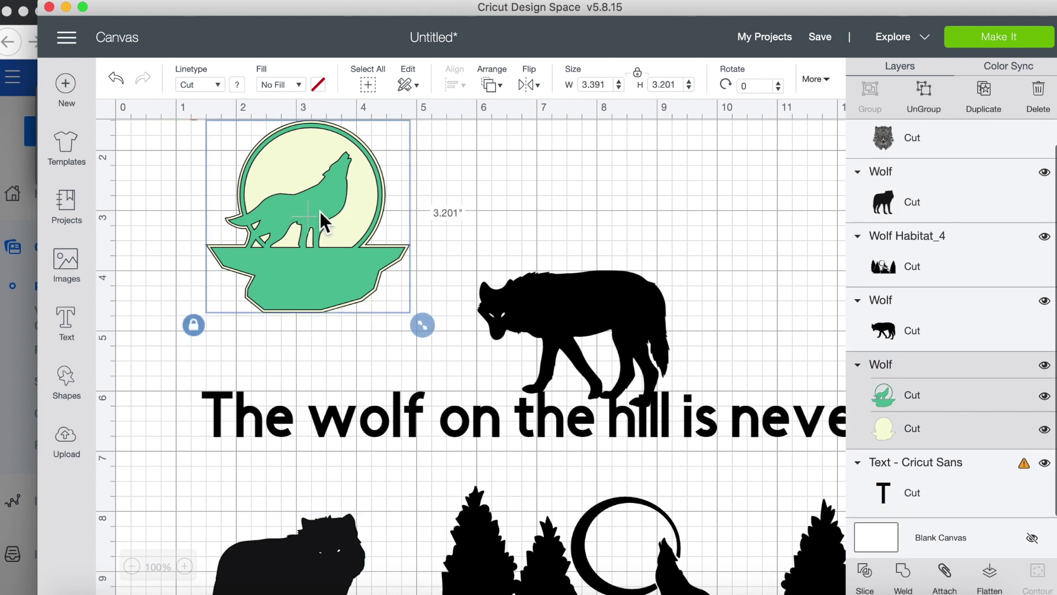
{"action": "key", "text": "Delete"}
{"action": "left_click_drag", "start_coordinate": [534, 311], "coordinate": [320, 226]}
{"action": "left_click", "coordinate": [388, 419]}
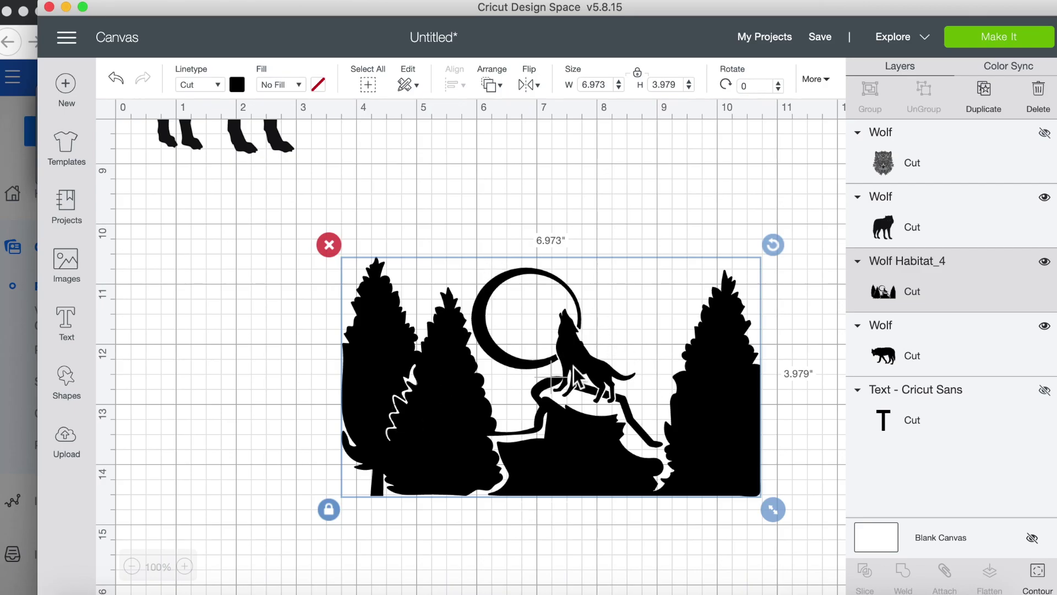
Insert a circle, shrink it to about 2.47 inches and colour it light yellow.
{"action": "left_click", "coordinate": [66, 381]}
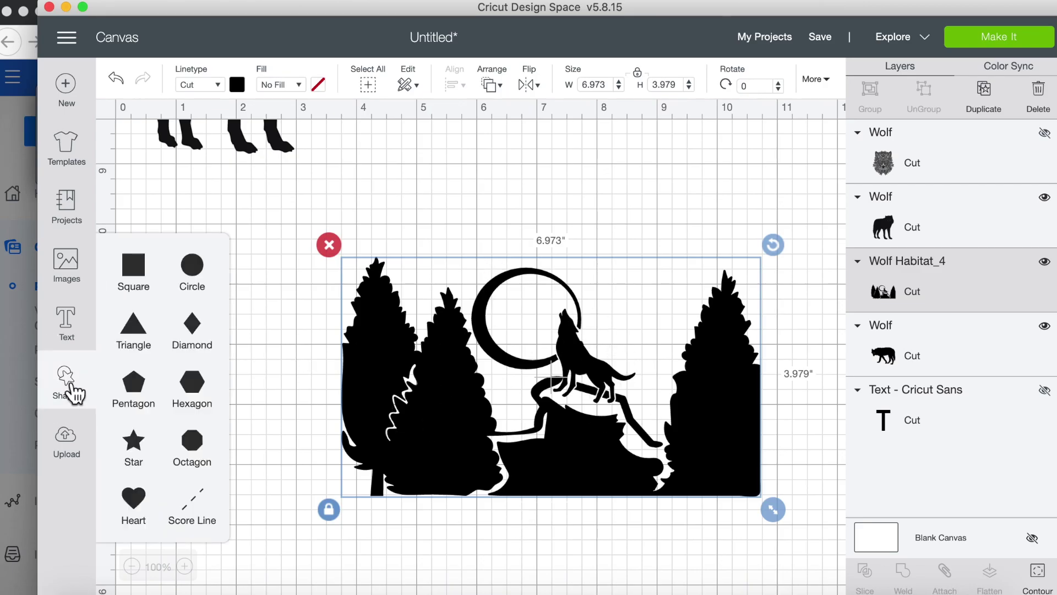
{"action": "left_click", "coordinate": [191, 263]}
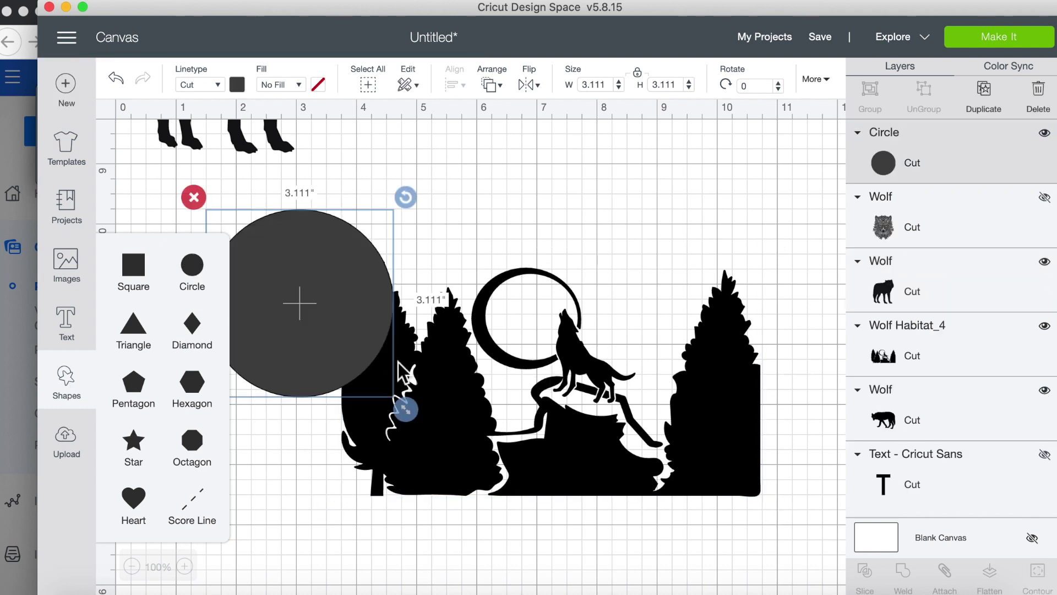
{"action": "left_click_drag", "start_coordinate": [408, 419], "coordinate": [369, 377]}
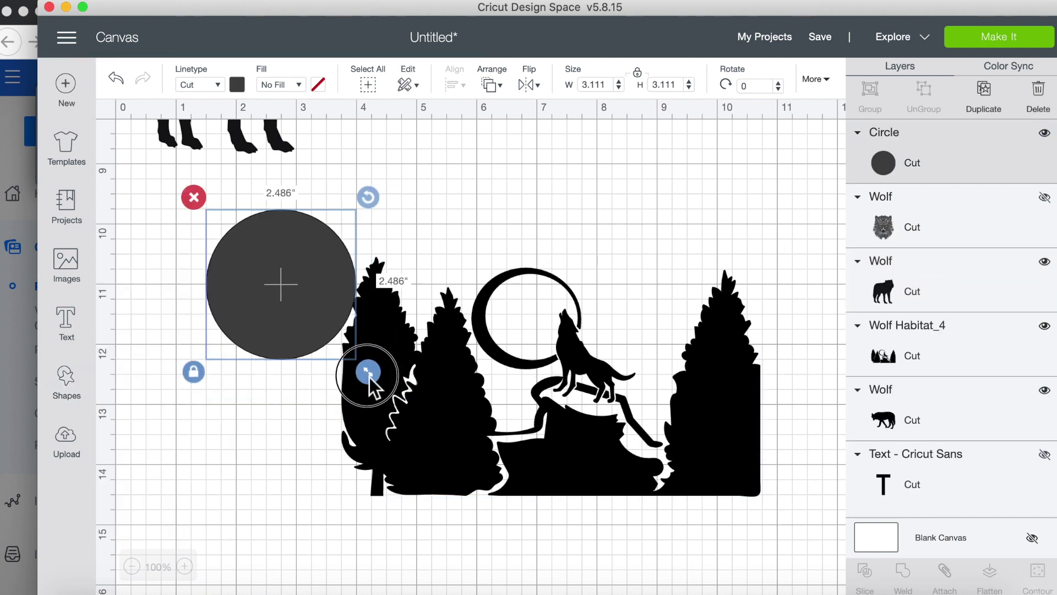
{"action": "left_click", "coordinate": [238, 83]}
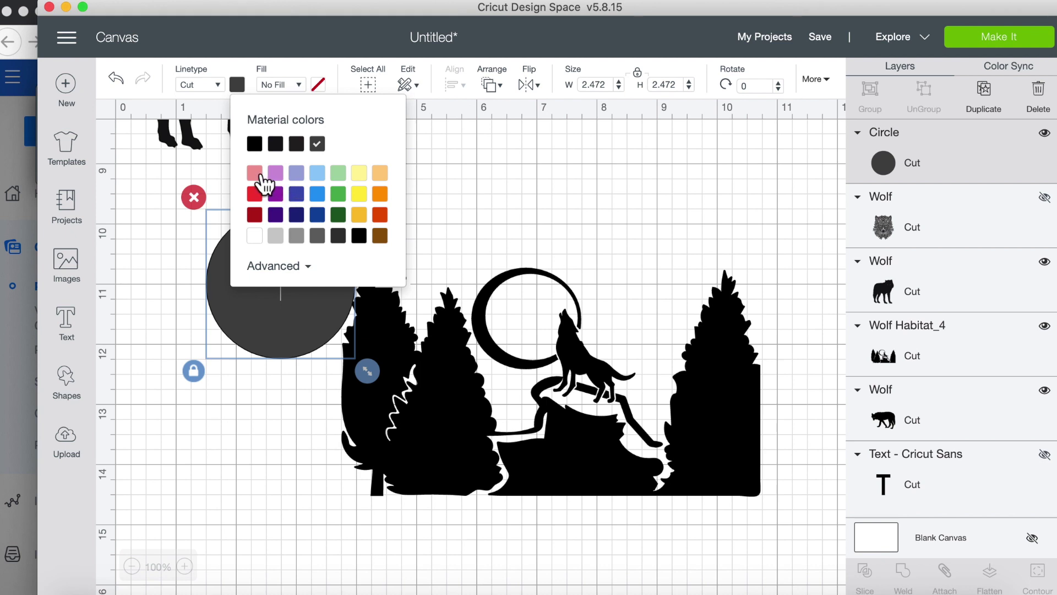
{"action": "left_click", "coordinate": [358, 173]}
{"action": "left_click", "coordinate": [204, 403]}
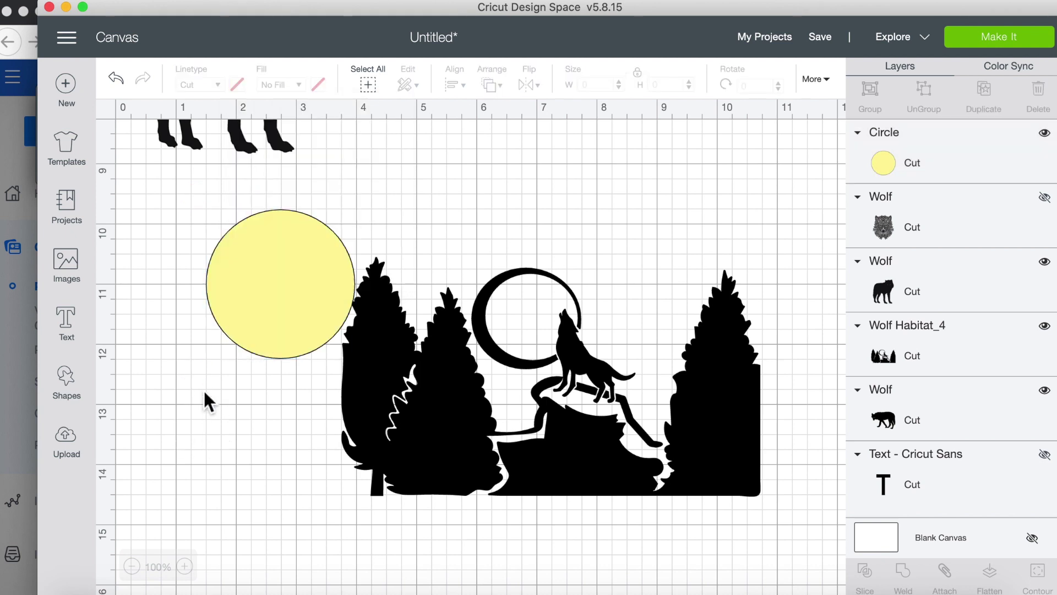
Move the yellow circle over the howling wolf in the forest scene and send it to the back.
{"action": "left_click_drag", "start_coordinate": [246, 281], "coordinate": [542, 355]}
{"action": "right_click", "coordinate": [569, 356]}
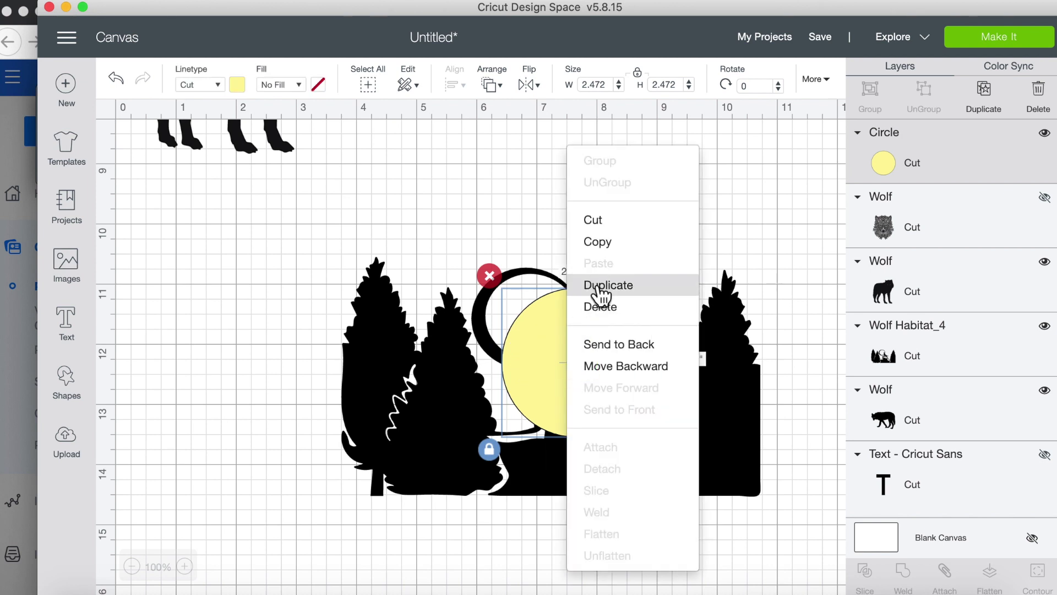
{"action": "left_click", "coordinate": [609, 347]}
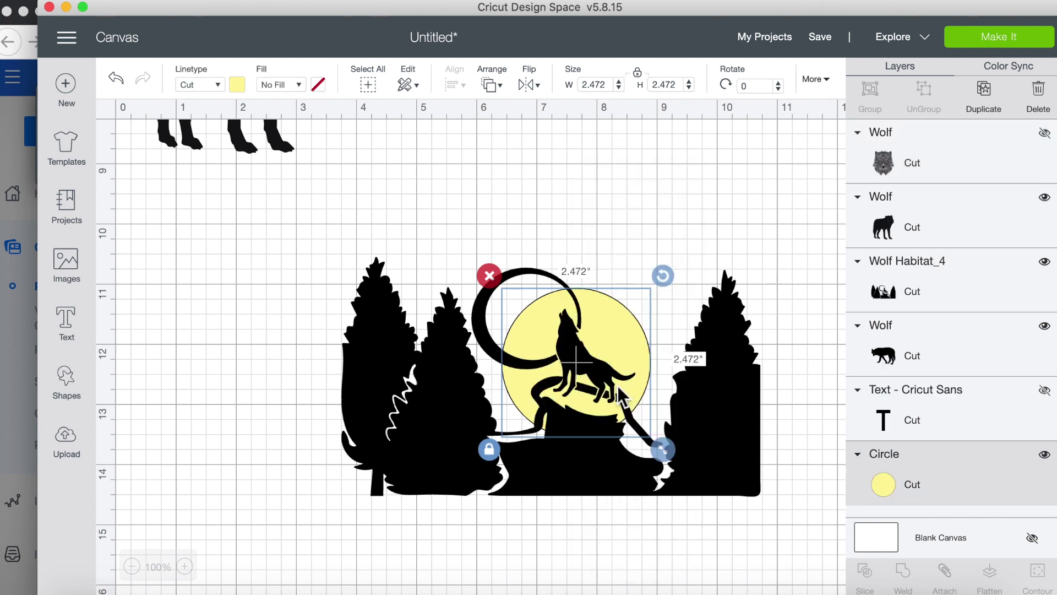
{"action": "left_click", "coordinate": [645, 226]}
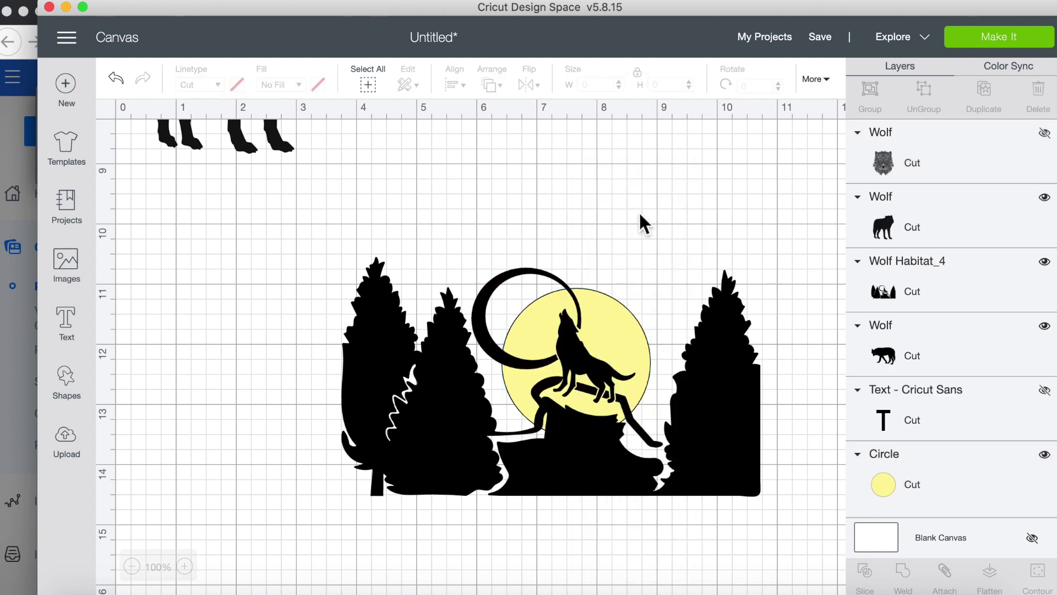
Reposition the forest scene and enlarge it to about 10.3 inches wide.
{"action": "left_click", "coordinate": [426, 417]}
{"action": "left_click_drag", "start_coordinate": [426, 417], "coordinate": [323, 427]}
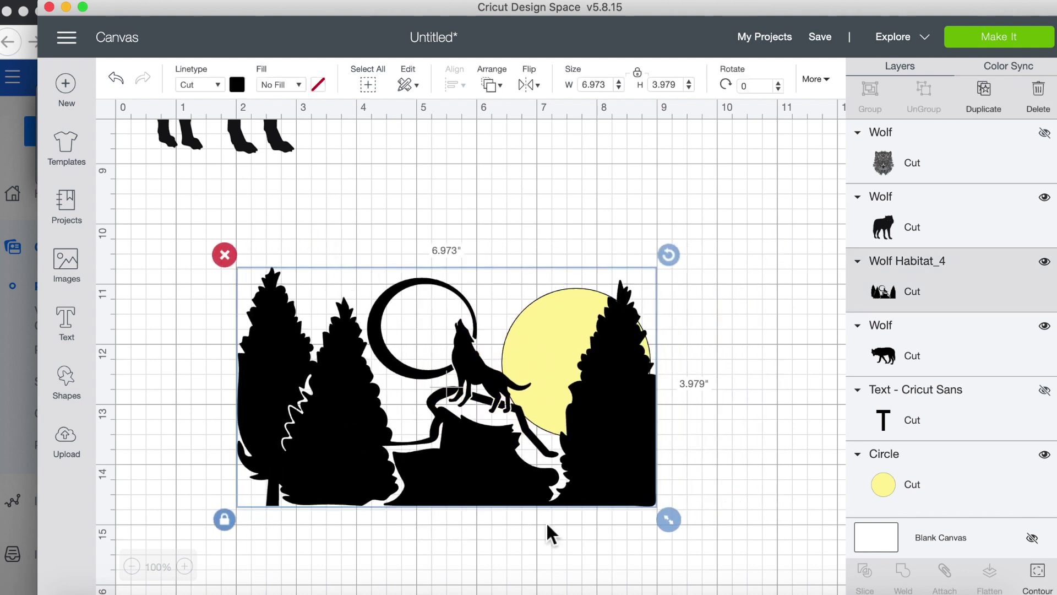
{"action": "left_click_drag", "start_coordinate": [668, 520], "coordinate": [732, 555]}
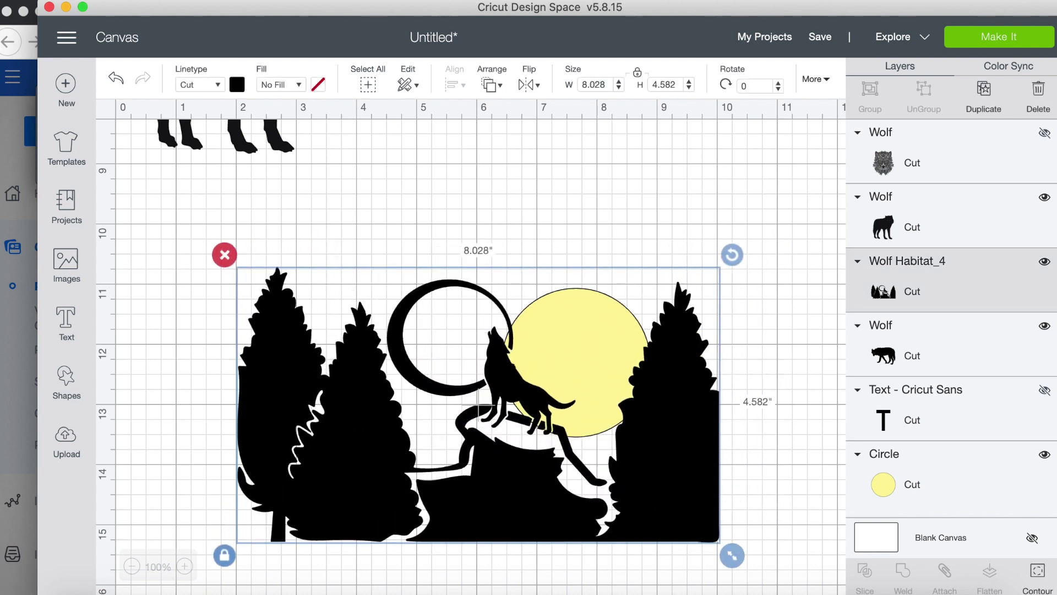
{"action": "left_click_drag", "start_coordinate": [677, 462], "coordinate": [653, 278]}
{"action": "left_click_drag", "start_coordinate": [705, 358], "coordinate": [864, 594]}
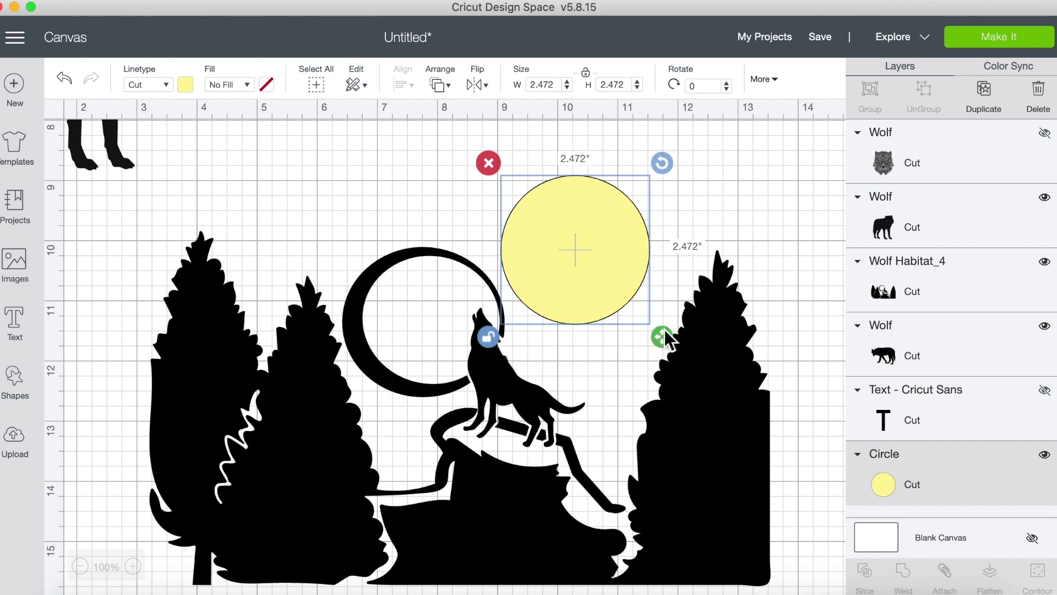
Stretch the yellow circle into a taller oval behind the howling wolf and slice it with the forest scene.
{"action": "left_click_drag", "start_coordinate": [666, 339], "coordinate": [683, 381]}
{"action": "left_click_drag", "start_coordinate": [598, 254], "coordinate": [510, 306]}
{"action": "left_click_drag", "start_coordinate": [135, 207], "coordinate": [826, 586]}
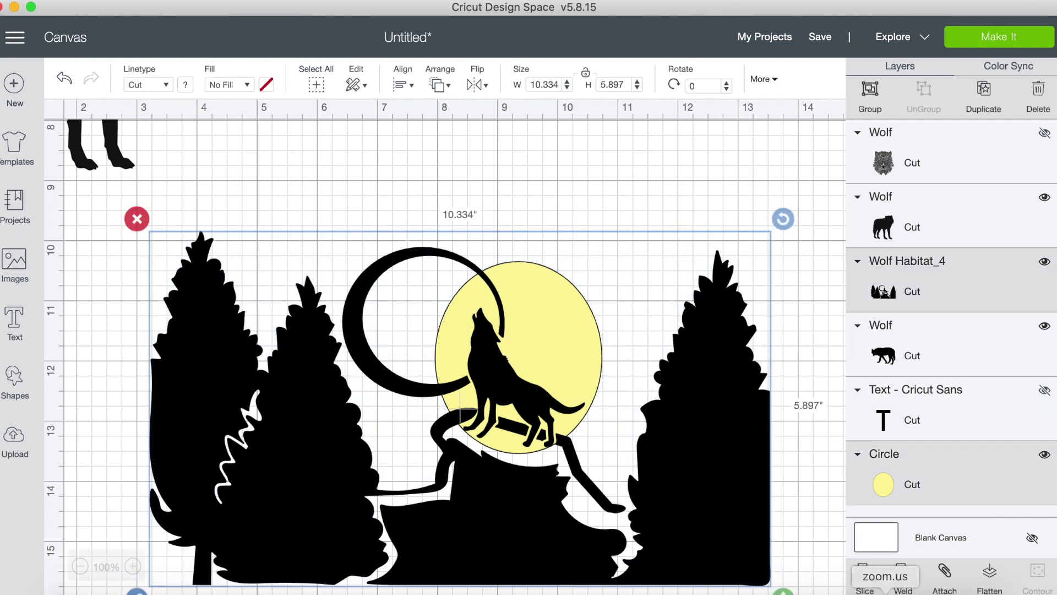
{"action": "left_click", "coordinate": [865, 573]}
Delete the cut-out black wolf piece and move the remaining forest scene away from the yellow oval.
{"action": "left_click_drag", "start_coordinate": [590, 270], "coordinate": [729, 161]}
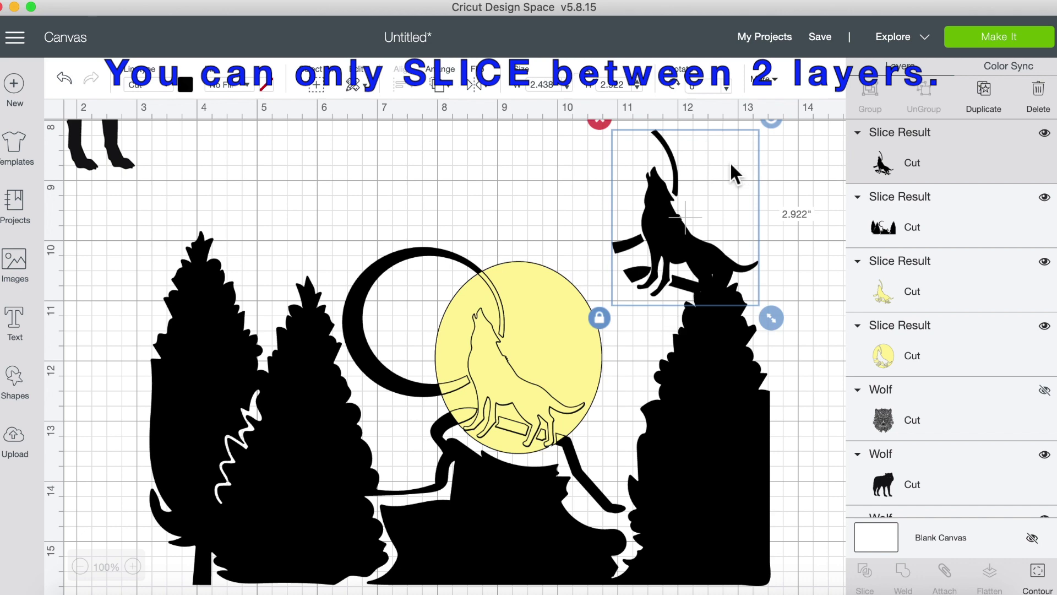
{"action": "scroll", "coordinate": [719, 232], "scroll_direction": "up", "scroll_amount": 2}
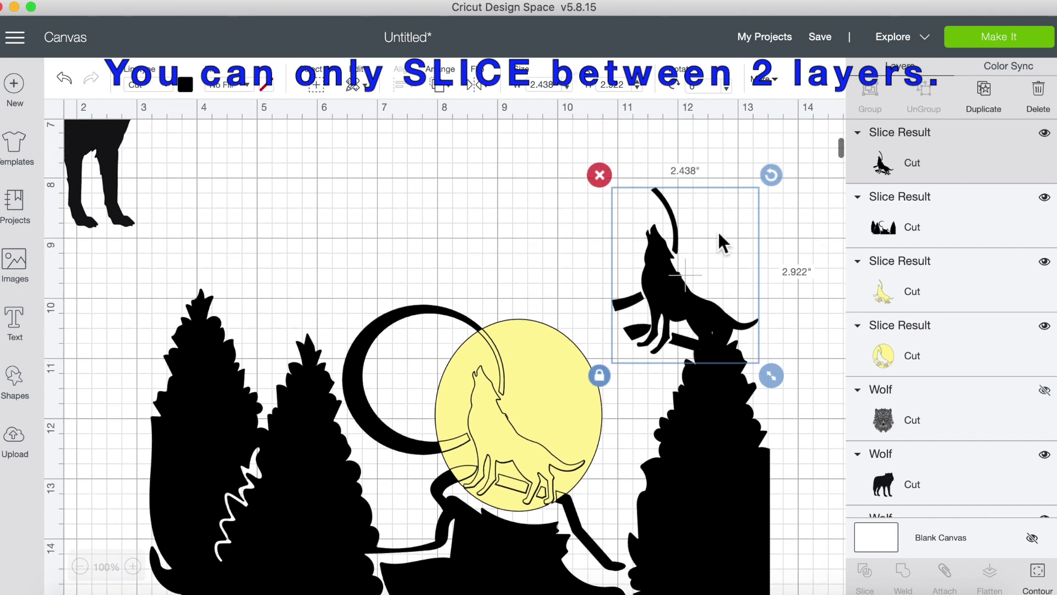
{"action": "key", "text": "Delete"}
{"action": "left_click_drag", "start_coordinate": [503, 413], "coordinate": [444, 525]}
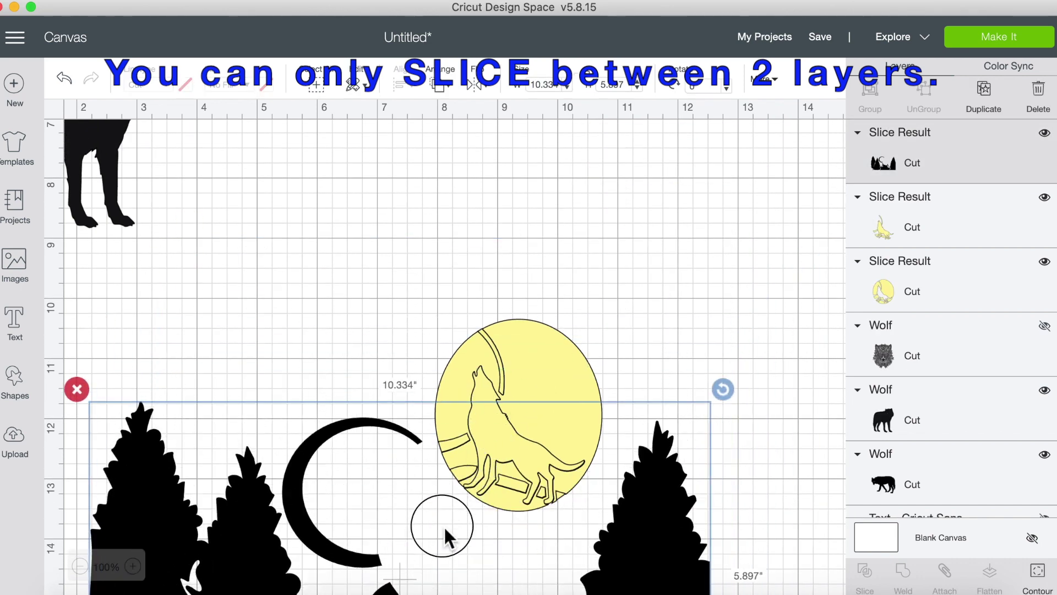
Delete the yellow wolf cut-out and the sliced yellow oval.
{"action": "left_click", "coordinate": [541, 339]}
{"action": "left_click", "coordinate": [426, 316]}
{"action": "left_click", "coordinate": [485, 352]}
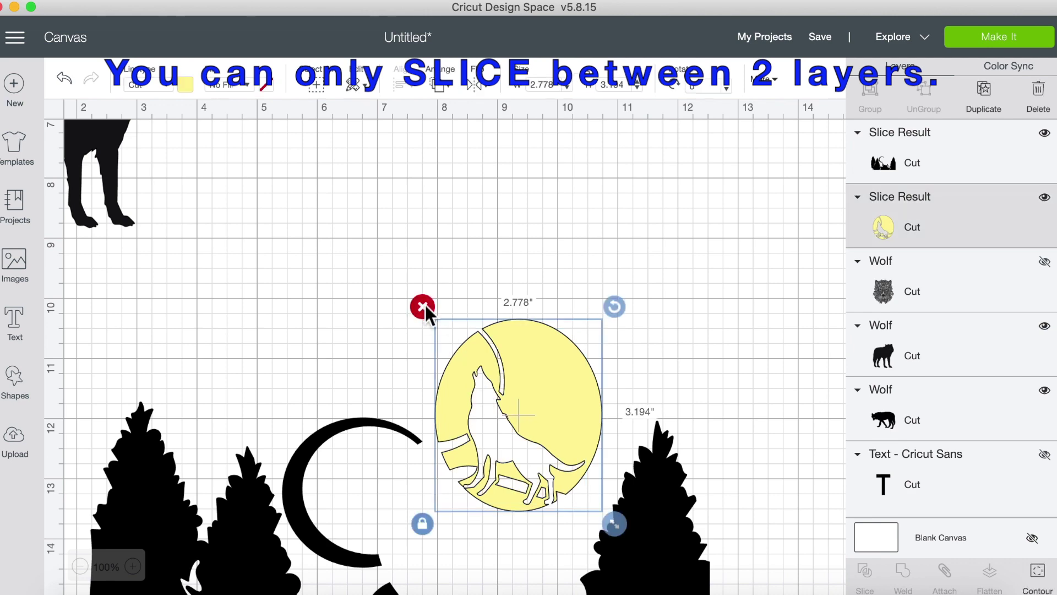
{"action": "left_click", "coordinate": [424, 305]}
Move the forest scene up, place the standing wolf beside its crescent moon and color the wolf pale yellow.
{"action": "left_click_drag", "start_coordinate": [651, 459], "coordinate": [690, 273]}
{"action": "left_click_drag", "start_coordinate": [96, 168], "coordinate": [547, 301]}
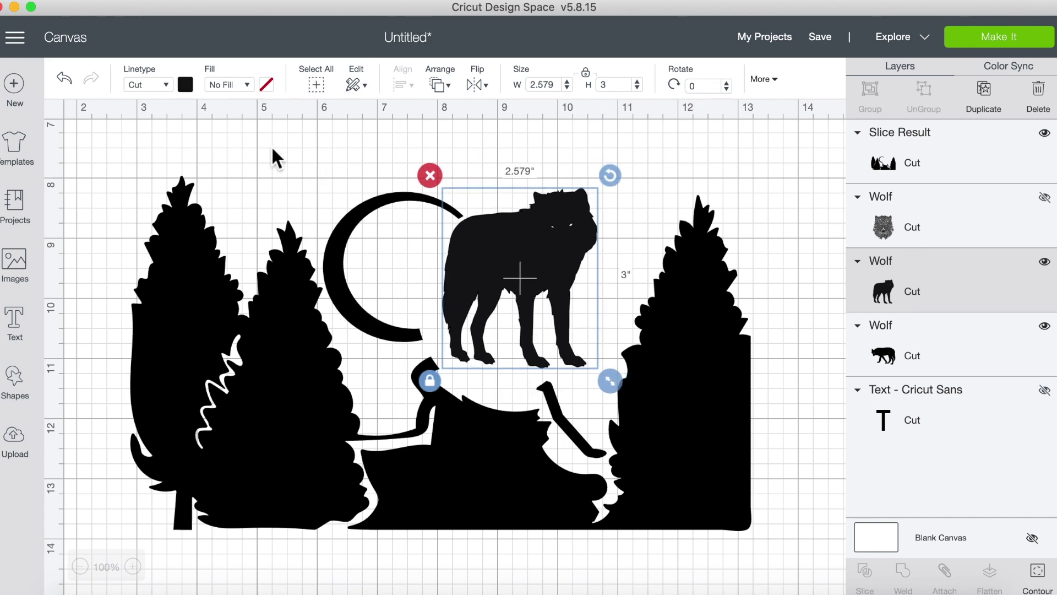
{"action": "left_click", "coordinate": [187, 86]}
{"action": "left_click", "coordinate": [243, 147]}
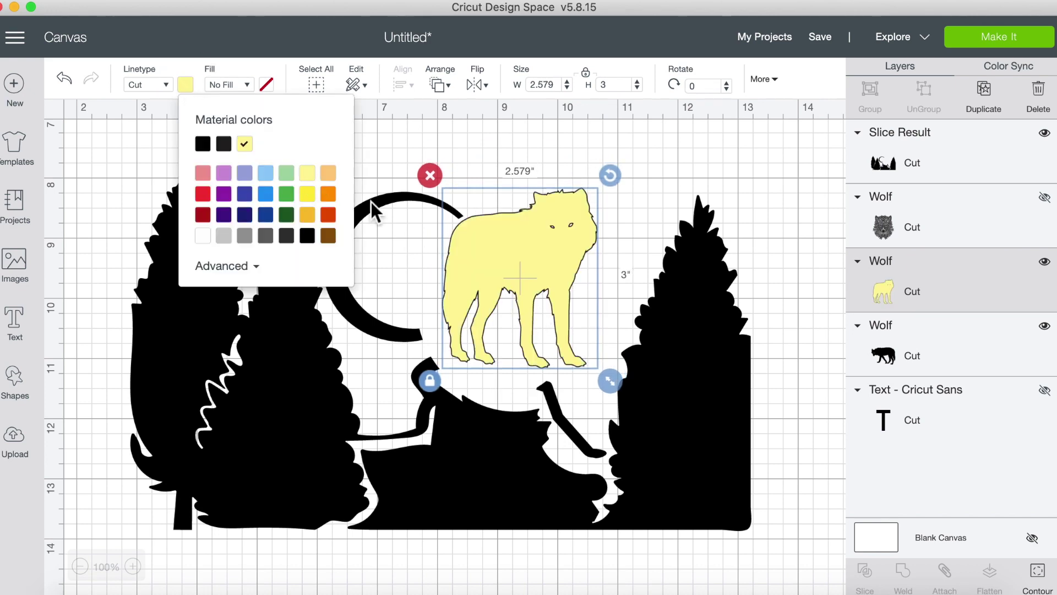
Enlarge the forest scene to about 12.7 inches wide around the yellow wolf.
{"action": "left_click", "coordinate": [371, 207]}
{"action": "left_click_drag", "start_coordinate": [762, 557], "coordinate": [791, 548]}
{"action": "scroll", "coordinate": [735, 504], "scroll_direction": "down", "scroll_amount": 3}
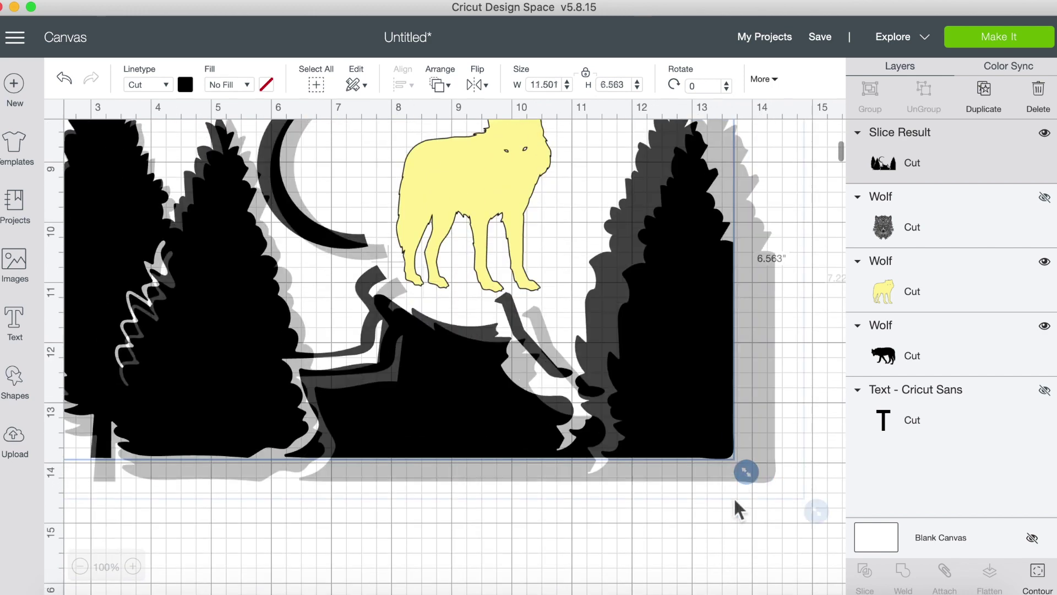
{"action": "left_click_drag", "start_coordinate": [746, 471], "coordinate": [817, 511]}
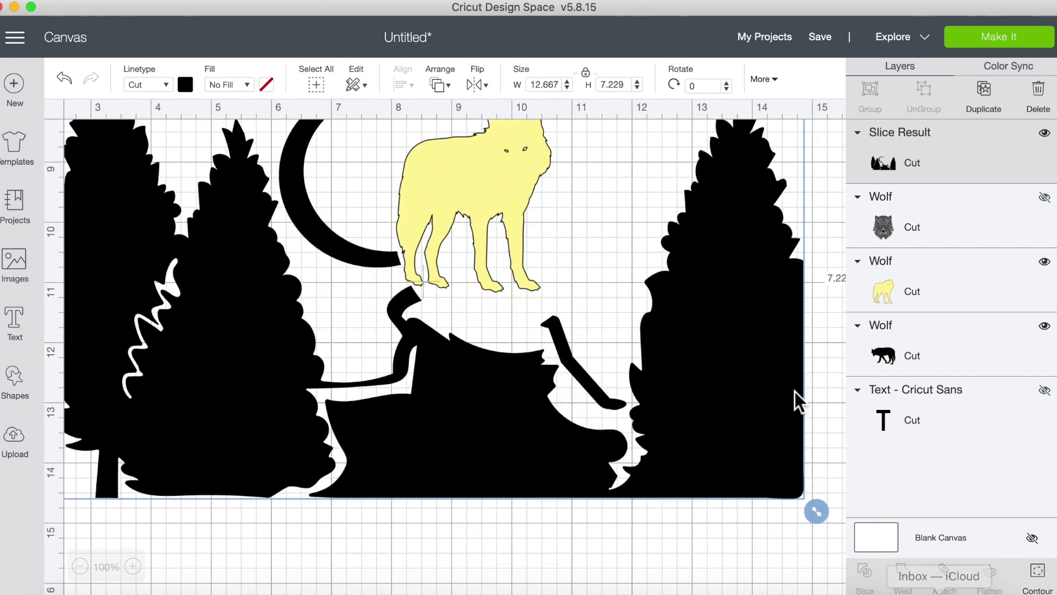
Position the yellow wolf on the forest scene's rock and group the two at 8 inches wide.
{"action": "mouse_move", "coordinate": [478, 181]}
{"action": "left_mouse_down"}
{"action": "mouse_move", "coordinate": [495, 210]}
{"action": "mouse_move", "coordinate": [487, 198]}
{"action": "left_mouse_up"}
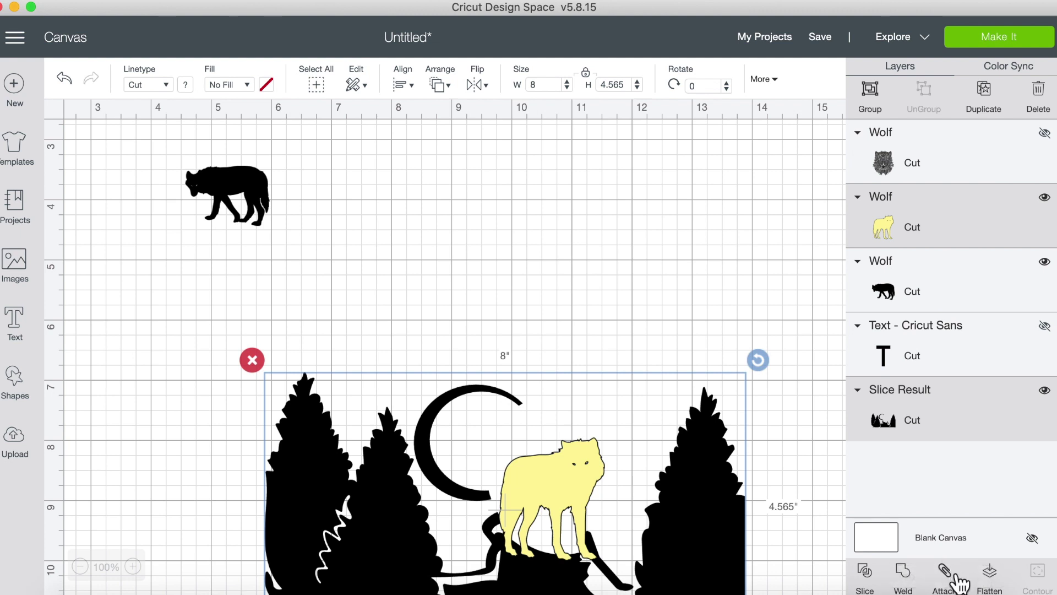
{"action": "left_click", "coordinate": [874, 84]}
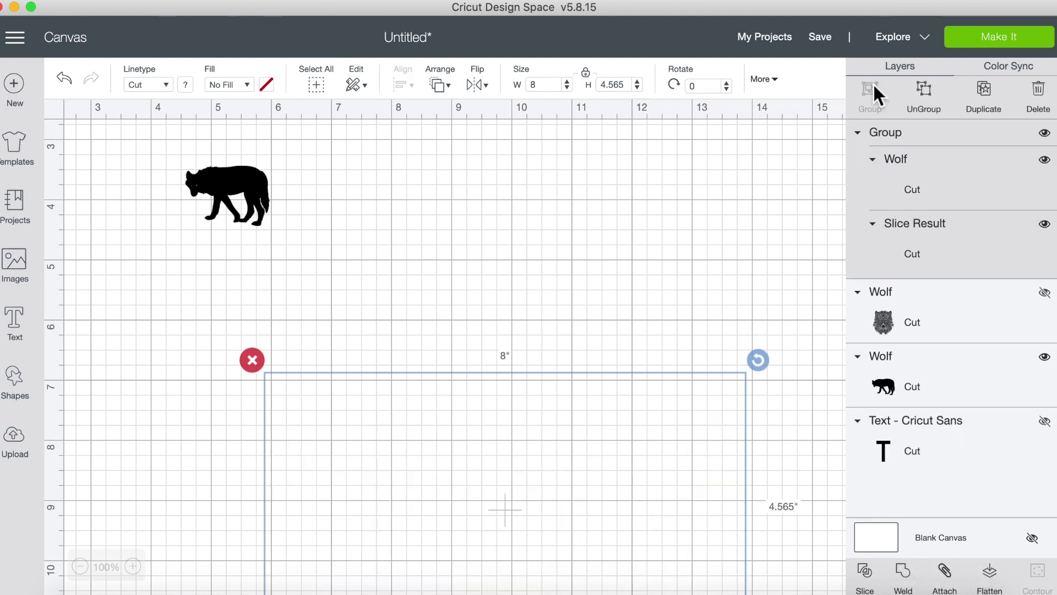
{"action": "left_click_drag", "start_coordinate": [499, 537], "coordinate": [511, 304]}
Enlarge the black walking wolf, rotate it about 22.55 degrees, set it aside from the forest scene and color it light green.
{"action": "left_click_drag", "start_coordinate": [237, 196], "coordinate": [656, 528]}
{"action": "left_click_drag", "start_coordinate": [713, 579], "coordinate": [773, 512]}
{"action": "left_click_drag", "start_coordinate": [781, 387], "coordinate": [793, 418]}
{"action": "left_click_drag", "start_coordinate": [687, 422], "coordinate": [78, 318]}
{"action": "left_click", "coordinate": [185, 84]}
{"action": "left_click", "coordinate": [224, 142]}
{"action": "left_click", "coordinate": [636, 383]}
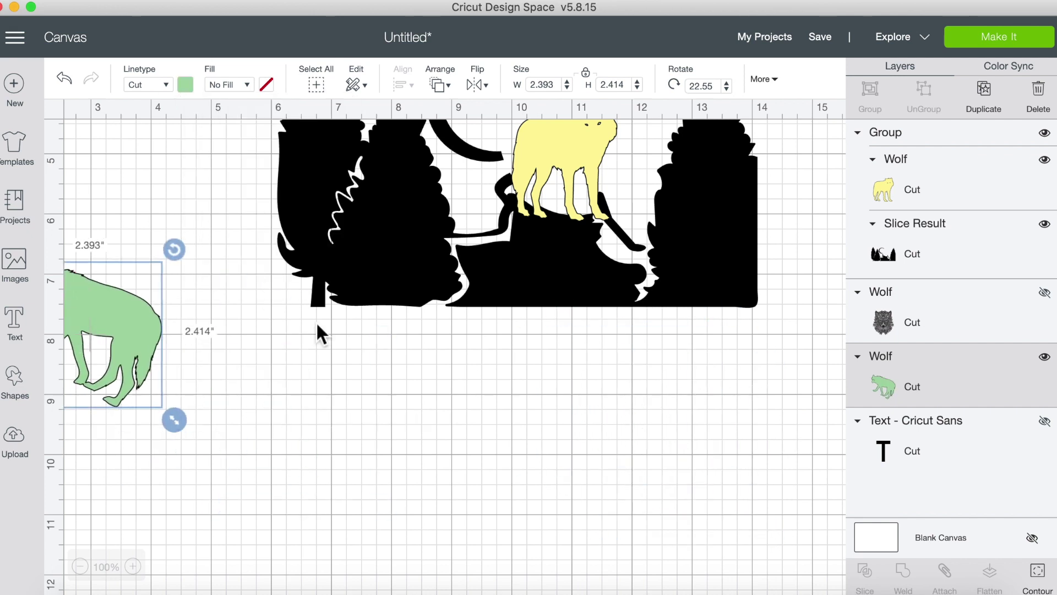
Move the green wolf below the right end of the forest scene and bring it to the front.
{"action": "left_click", "coordinate": [689, 275]}
{"action": "left_click_drag", "start_coordinate": [774, 320], "coordinate": [771, 352]}
{"action": "scroll", "coordinate": [420, 218], "scroll_direction": "up", "scroll_amount": 3}
{"action": "left_click", "coordinate": [65, 78]}
{"action": "left_click_drag", "start_coordinate": [121, 406], "coordinate": [631, 446]}
{"action": "right_click", "coordinate": [631, 446]}
{"action": "left_click", "coordinate": [668, 278]}
{"action": "left_click_drag", "start_coordinate": [550, 431], "coordinate": [628, 454]}
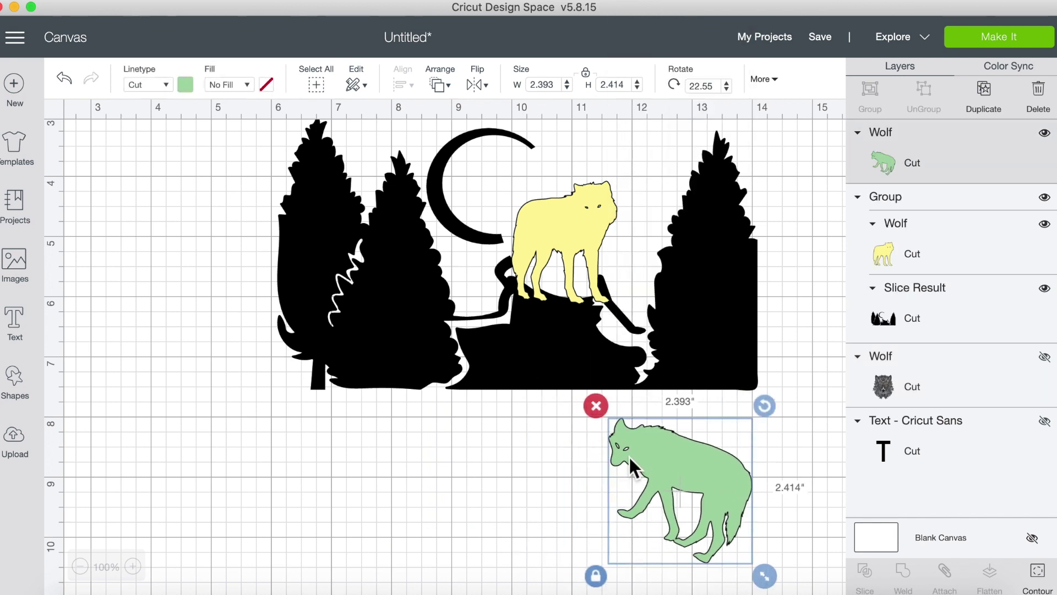
{"action": "scroll", "coordinate": [715, 454], "scroll_direction": "down", "scroll_amount": 3}
{"action": "left_click_drag", "start_coordinate": [698, 459], "coordinate": [713, 458]}
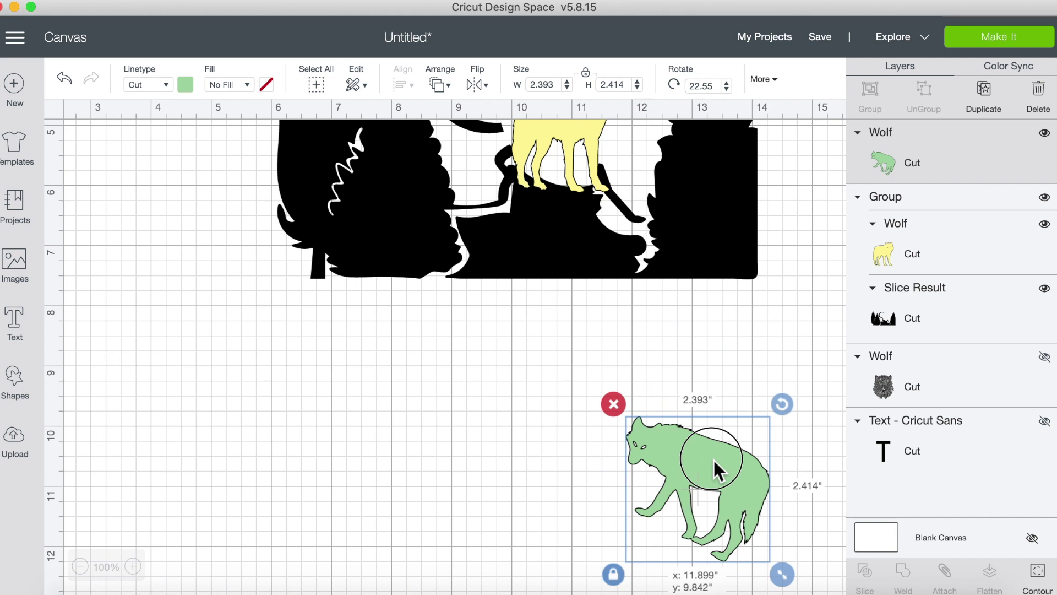
Add a square, stretch it into a rectangle about 7.4 by 3.4 inches under the forest scene, and hide the green wolf.
{"action": "left_click", "coordinate": [17, 386]}
{"action": "left_click", "coordinate": [81, 267]}
{"action": "left_click", "coordinate": [1045, 197]}
{"action": "left_click_drag", "start_coordinate": [255, 298], "coordinate": [413, 353]}
{"action": "left_click_drag", "start_coordinate": [510, 471], "coordinate": [770, 487]}
{"action": "left_click", "coordinate": [161, 380]}
{"action": "scroll", "coordinate": [161, 380], "scroll_direction": "up", "scroll_amount": 5}
{"action": "scroll", "coordinate": [187, 379], "scroll_direction": "down", "scroll_amount": 2}
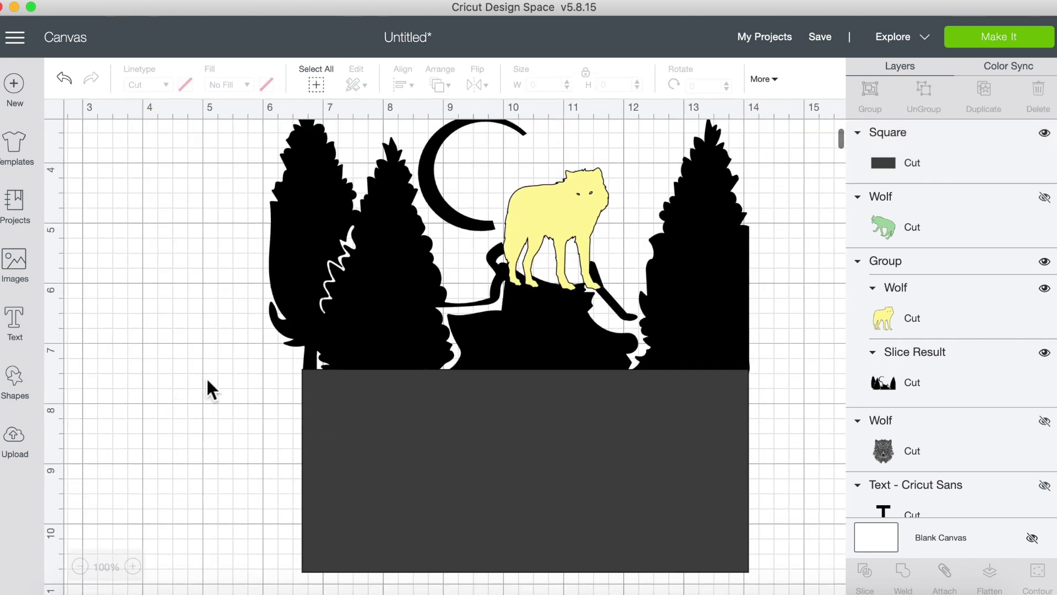
{"action": "left_click_drag", "start_coordinate": [356, 399], "coordinate": [355, 379]}
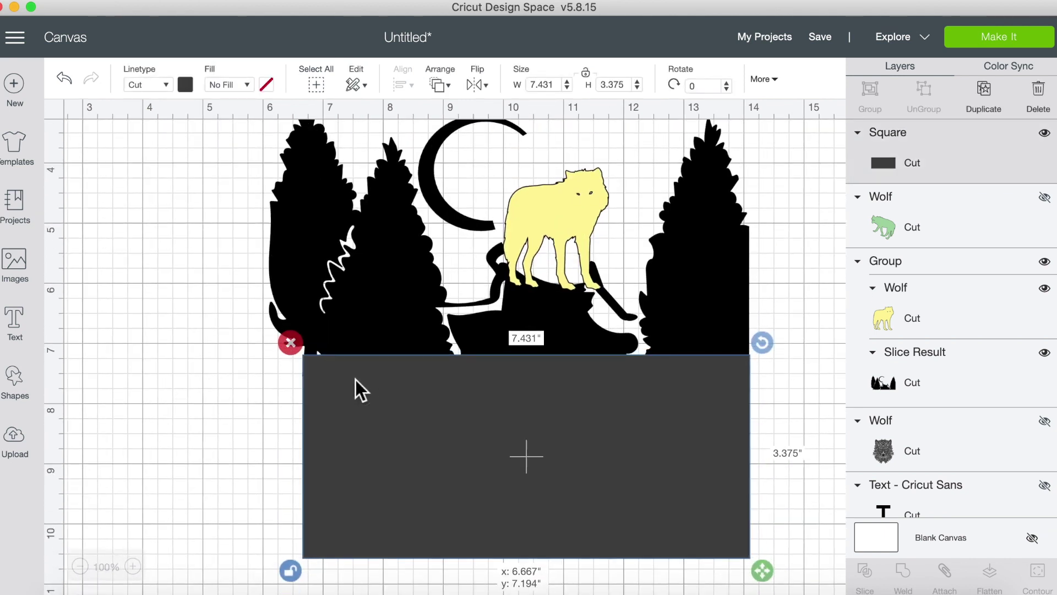
{"action": "left_click_drag", "start_coordinate": [762, 571], "coordinate": [763, 573]}
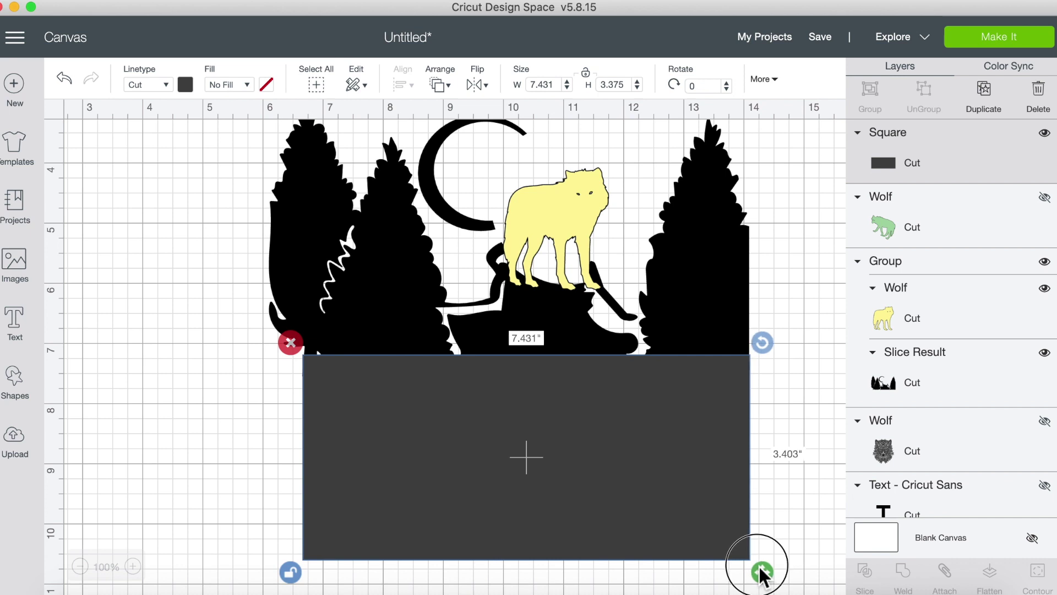
Hide the yellow wolf inside the forest scene group.
{"action": "left_click", "coordinate": [790, 327]}
{"action": "left_click", "coordinate": [684, 304]}
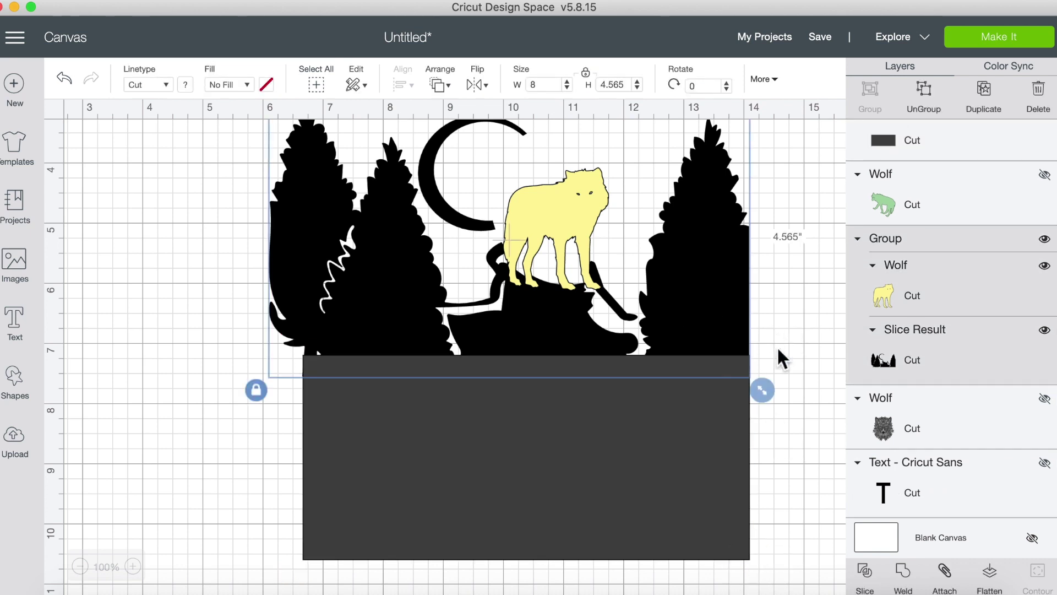
{"action": "left_click", "coordinate": [1045, 238]}
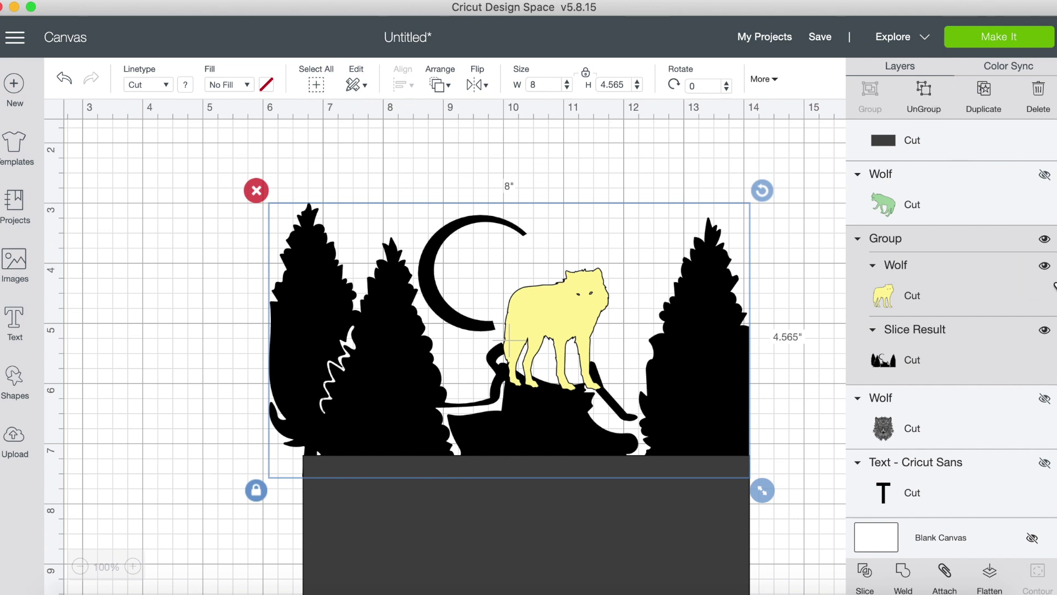
{"action": "left_click", "coordinate": [1045, 266]}
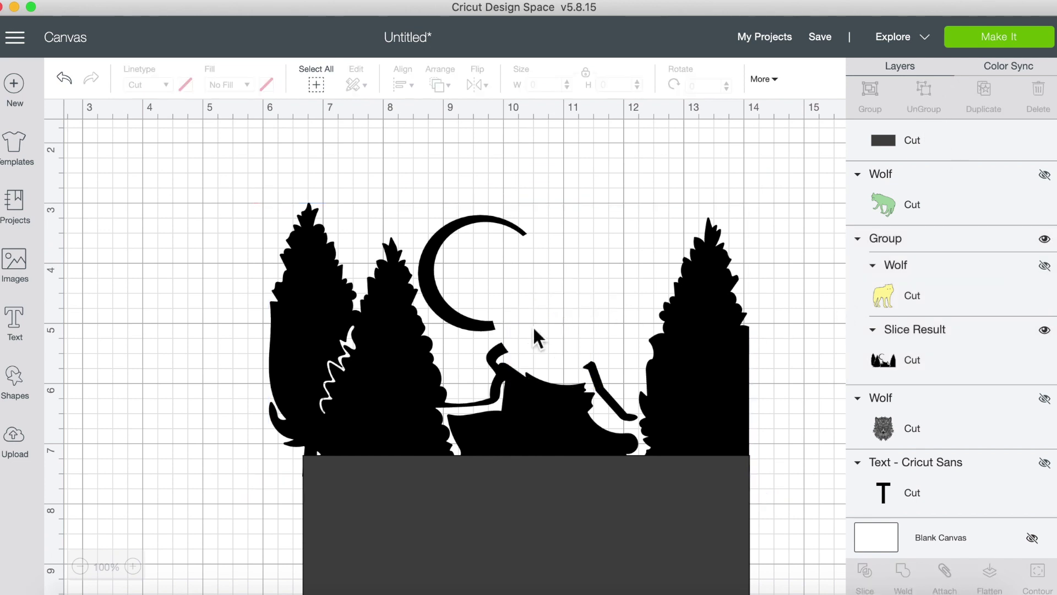
Fit the gray rectangle against the base of the trees and resize it to about 7.4 by 3.8 inches.
{"action": "left_click_drag", "start_coordinate": [350, 467], "coordinate": [353, 482]}
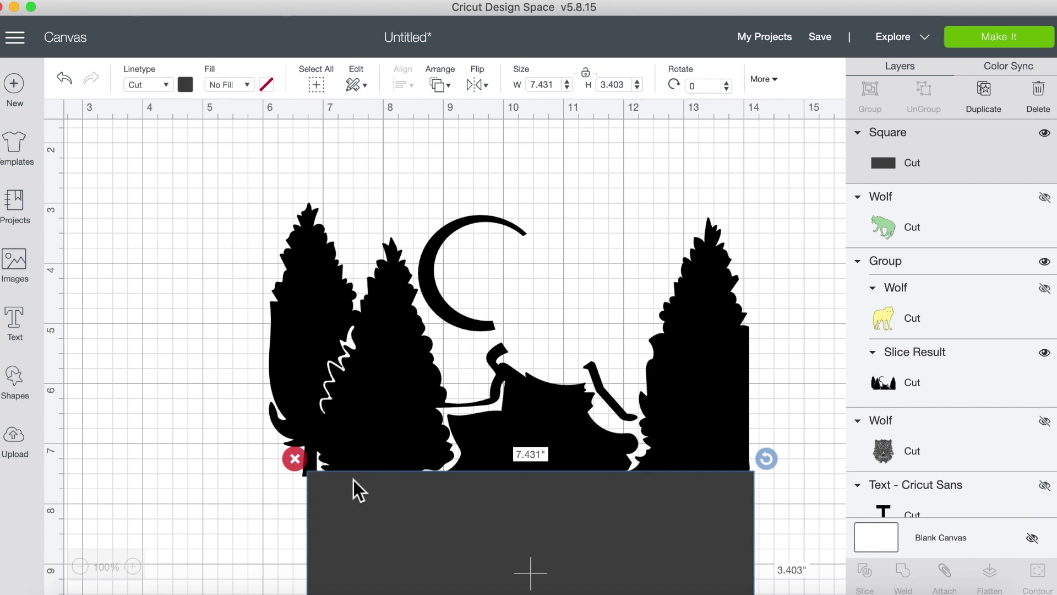
{"action": "scroll", "coordinate": [769, 396], "scroll_direction": "down", "scroll_amount": 5}
{"action": "left_click_drag", "start_coordinate": [767, 502], "coordinate": [760, 573]}
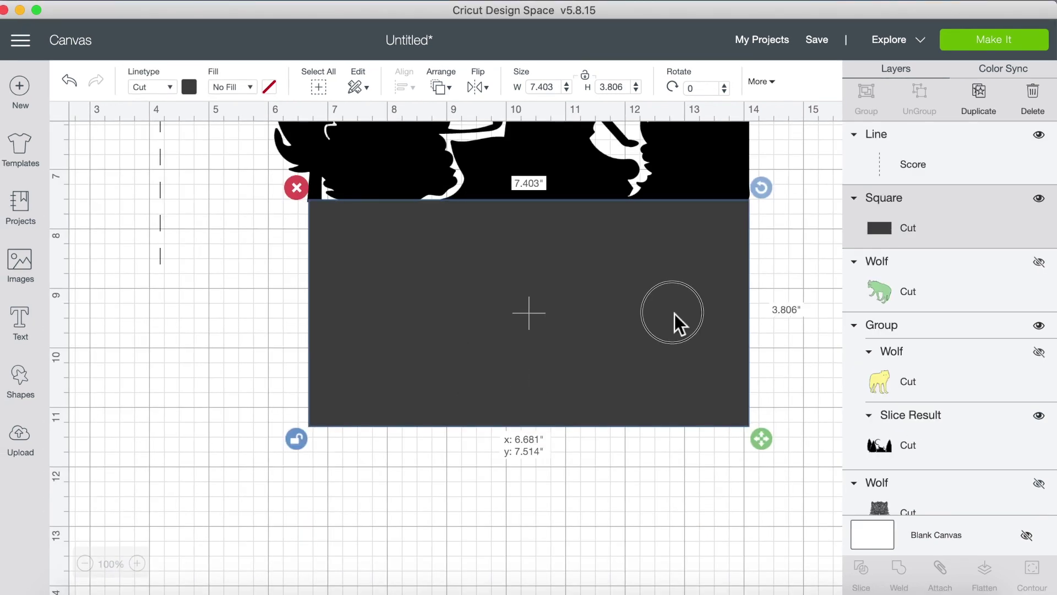
{"action": "left_click_drag", "start_coordinate": [760, 431], "coordinate": [762, 430]}
Weld all visible layers, including the forest scene and the gray rectangle, into one shape.
{"action": "left_click", "coordinate": [529, 515]}
{"action": "scroll", "coordinate": [392, 326], "scroll_direction": "up", "scroll_amount": 8}
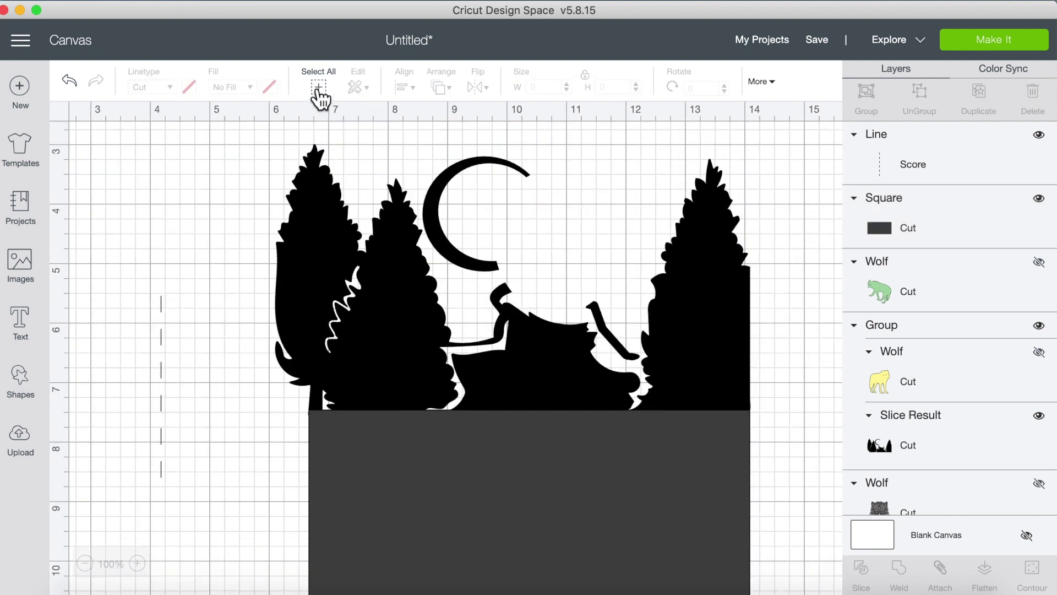
{"action": "left_click", "coordinate": [321, 91]}
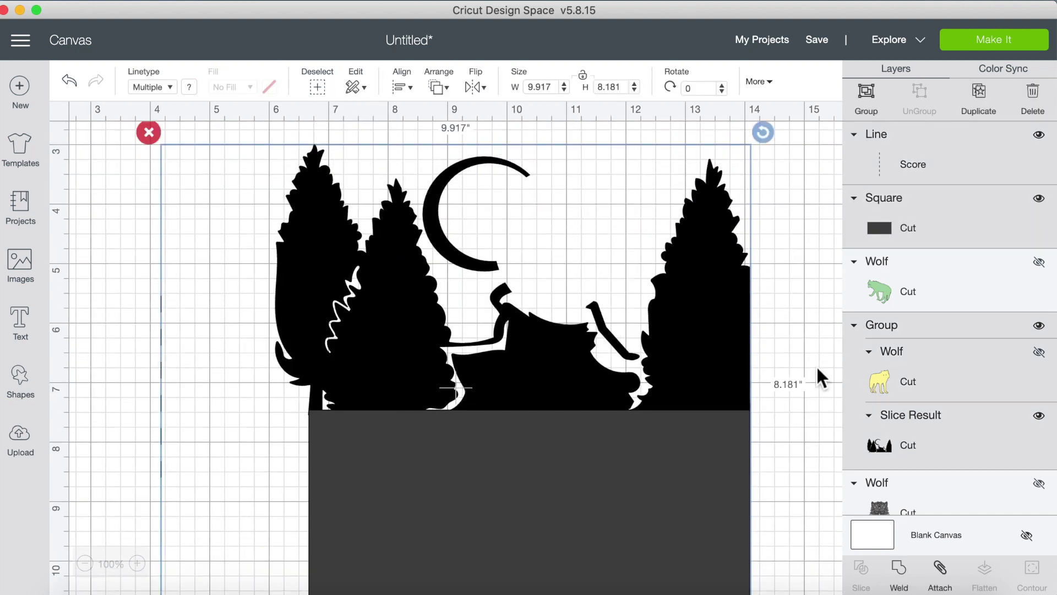
{"action": "left_click", "coordinate": [903, 576]}
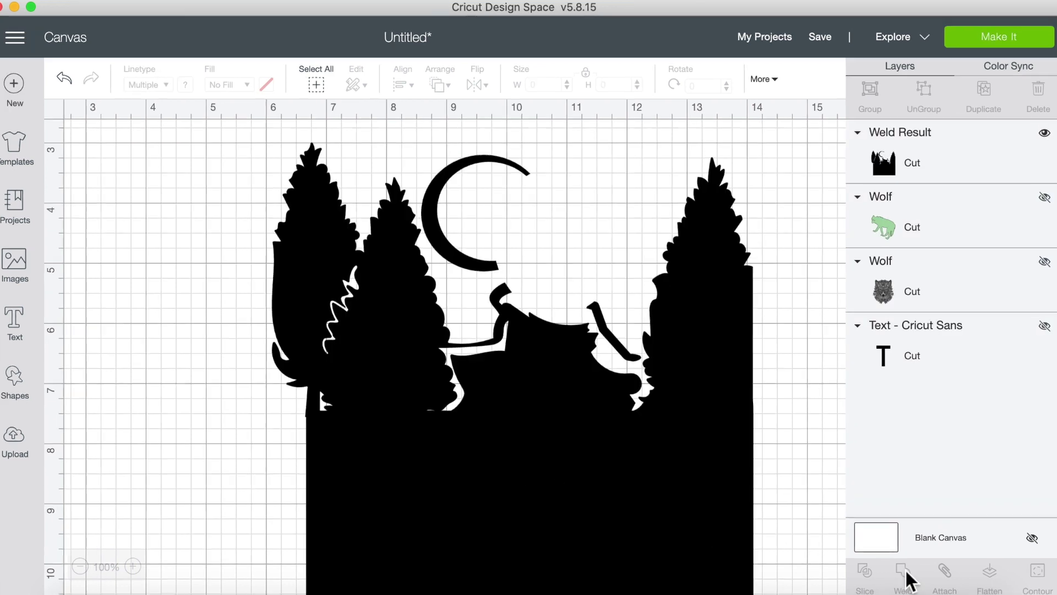
Duplicate the welded forest shape and hide one of the two copies.
{"action": "scroll", "coordinate": [520, 462], "scroll_direction": "down", "scroll_amount": 5}
{"action": "scroll", "coordinate": [520, 463], "scroll_direction": "up", "scroll_amount": 2}
{"action": "scroll", "coordinate": [521, 463], "scroll_direction": "down", "scroll_amount": 1}
{"action": "scroll", "coordinate": [520, 463], "scroll_direction": "up", "scroll_amount": 1}
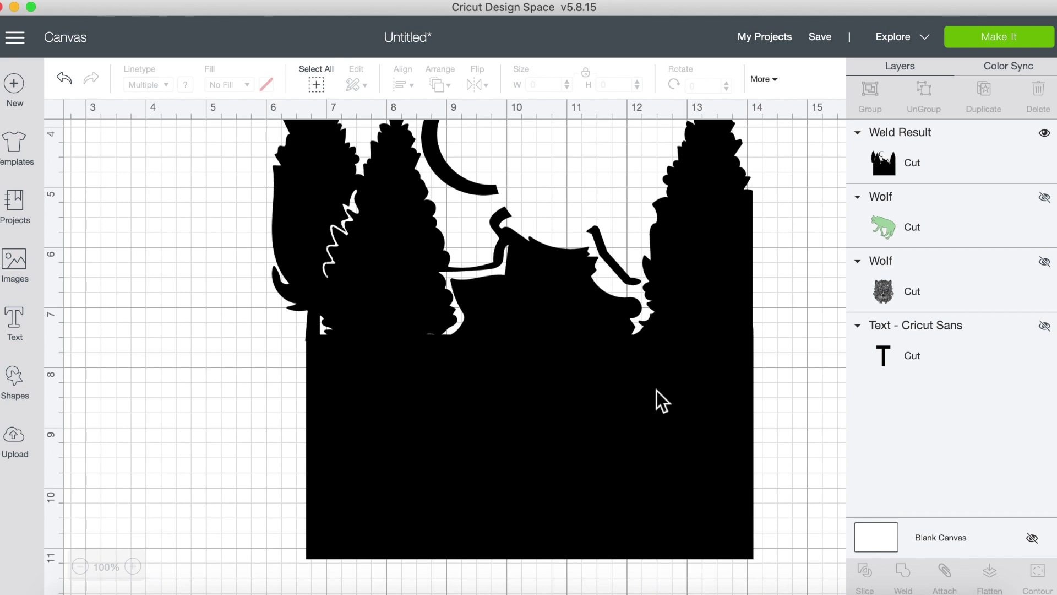
{"action": "left_click", "coordinate": [692, 316]}
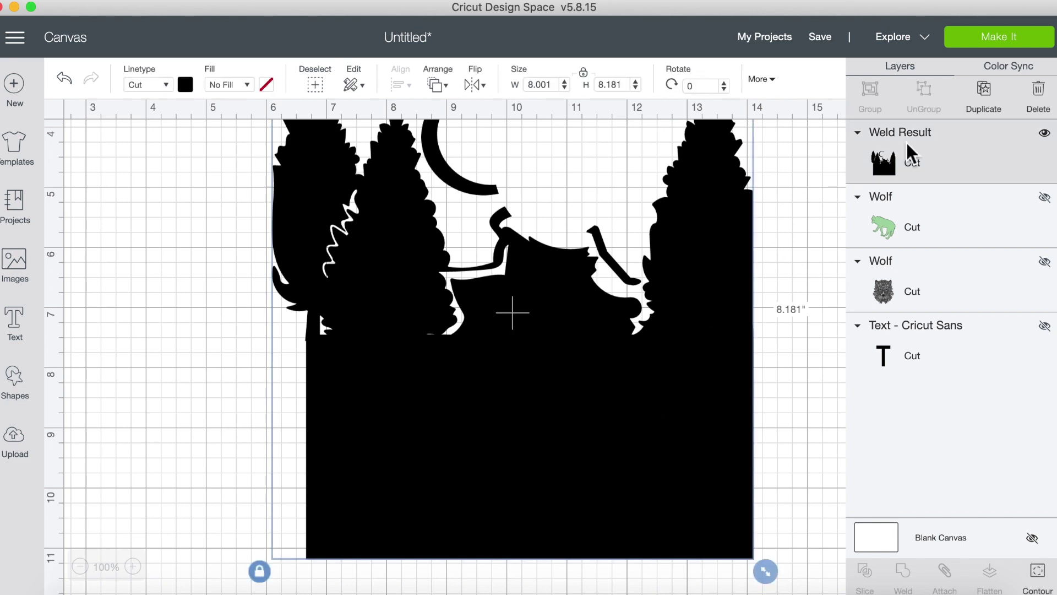
{"action": "left_click", "coordinate": [984, 99]}
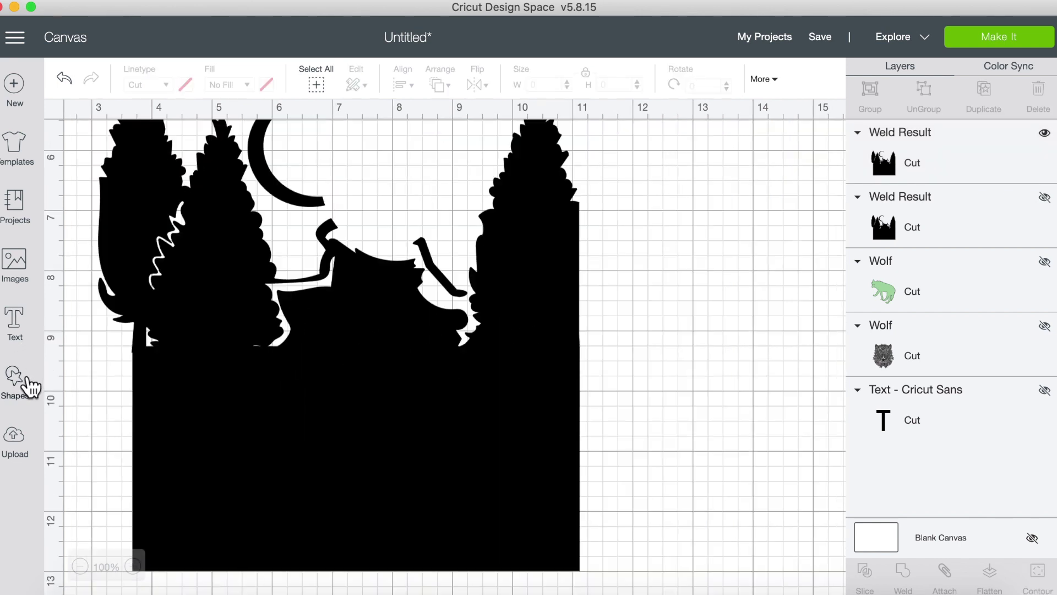
Add a square over the welded forest shape, shorten it slightly and rotate it to a tilted position.
{"action": "left_click", "coordinate": [20, 388]}
{"action": "left_click", "coordinate": [82, 263]}
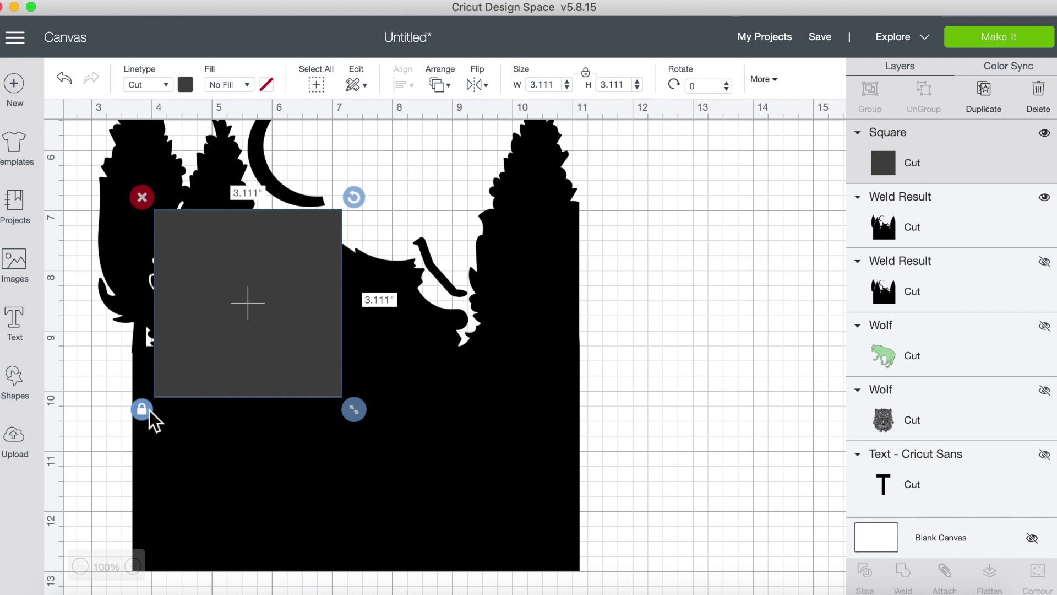
{"action": "left_click_drag", "start_coordinate": [229, 355], "coordinate": [292, 395]}
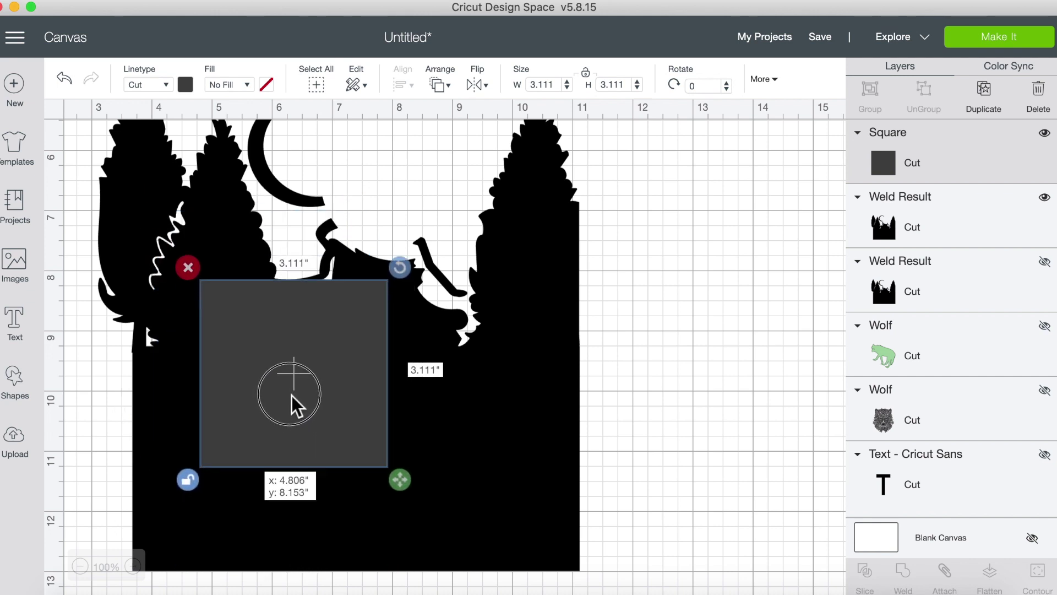
{"action": "left_click_drag", "start_coordinate": [405, 476], "coordinate": [401, 456]}
{"action": "left_click_drag", "start_coordinate": [395, 267], "coordinate": [353, 231]}
{"action": "left_click", "coordinate": [654, 297]}
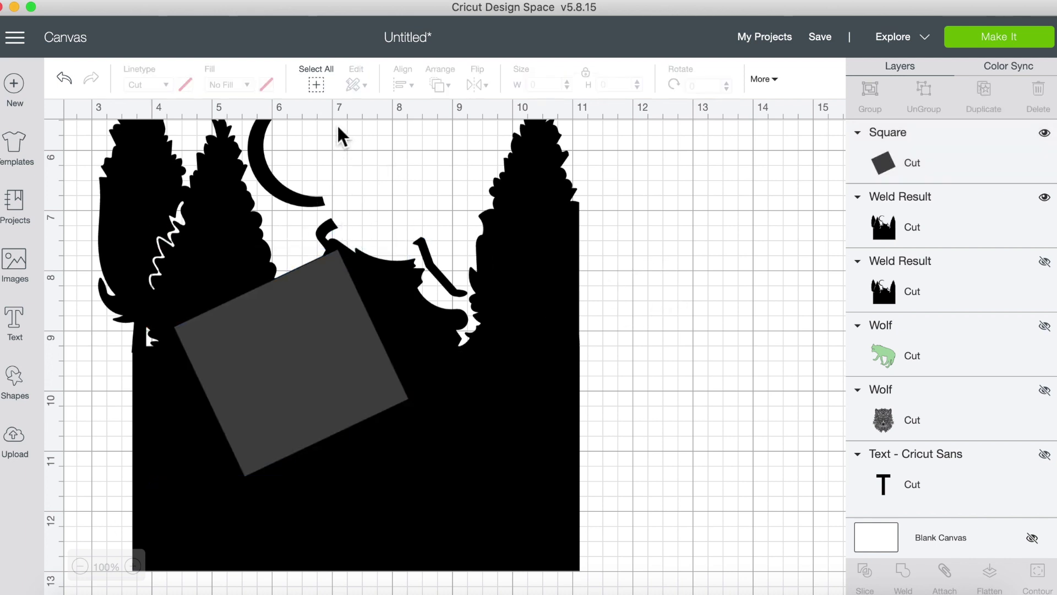
Slice the tilted square with the welded forest shape and pull the dark gray pieces out to the side.
{"action": "left_click", "coordinate": [318, 87]}
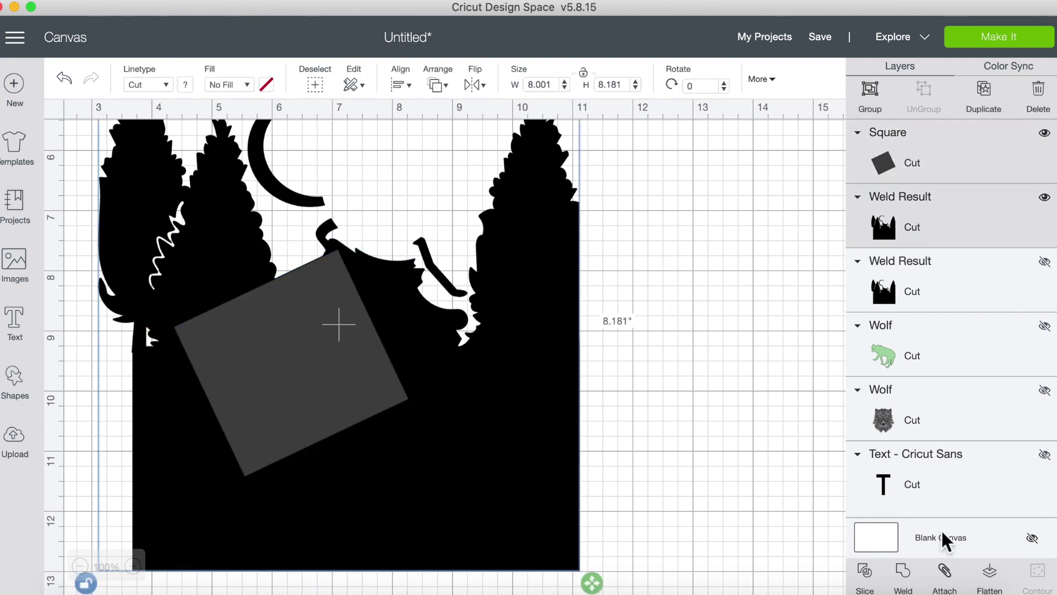
{"action": "left_click", "coordinate": [872, 578]}
{"action": "left_click_drag", "start_coordinate": [439, 330], "coordinate": [670, 338]}
{"action": "left_click_drag", "start_coordinate": [315, 290], "coordinate": [757, 498]}
Color the small sliced fragment purple and delete the dark gray tilted square piece.
{"action": "left_click", "coordinate": [186, 86]}
{"action": "left_click", "coordinate": [223, 172]}
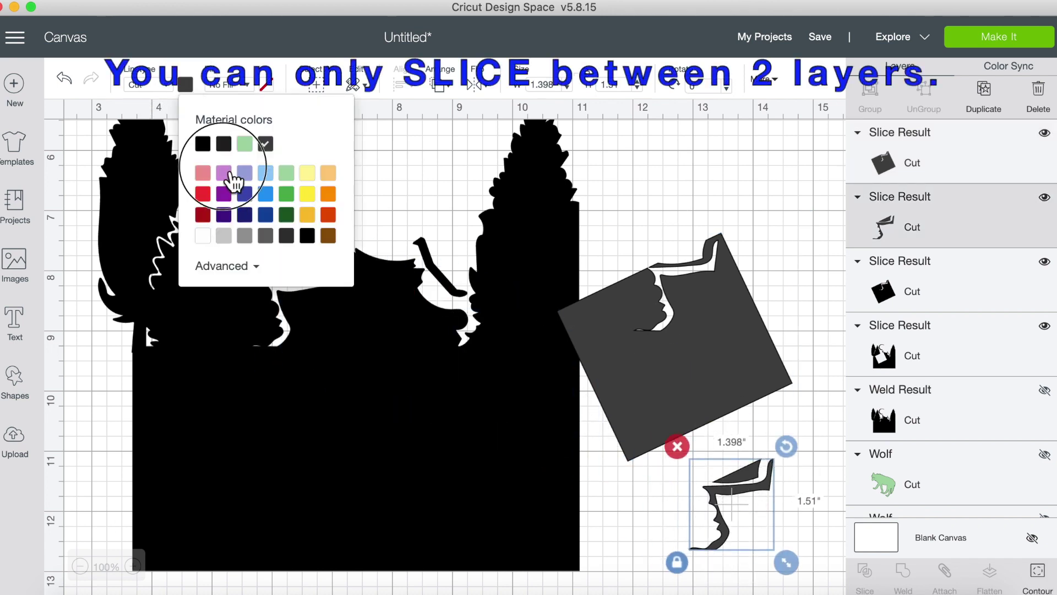
{"action": "left_click", "coordinate": [695, 318]}
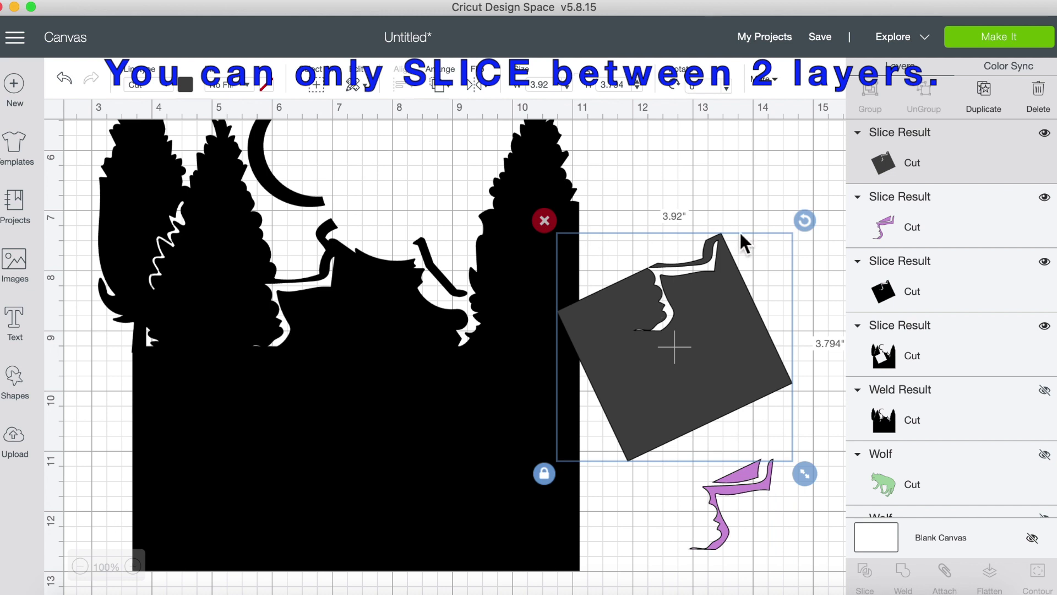
{"action": "left_click", "coordinate": [545, 220]}
Hide the sliced forest shape and delete the black tilted square cut-out.
{"action": "left_click", "coordinate": [197, 250]}
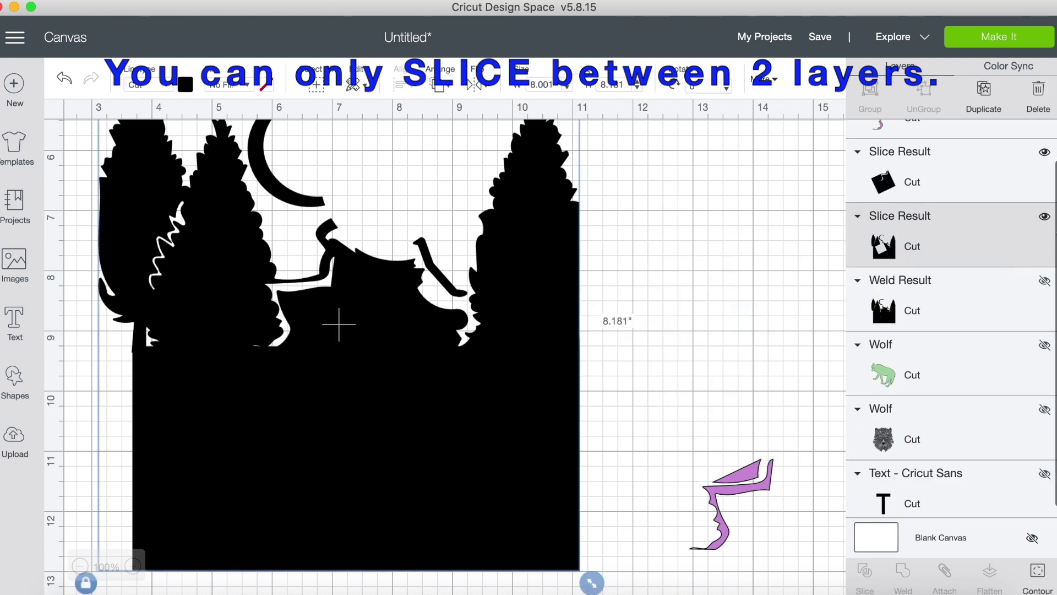
{"action": "left_click", "coordinate": [1045, 217]}
{"action": "left_click", "coordinate": [324, 392]}
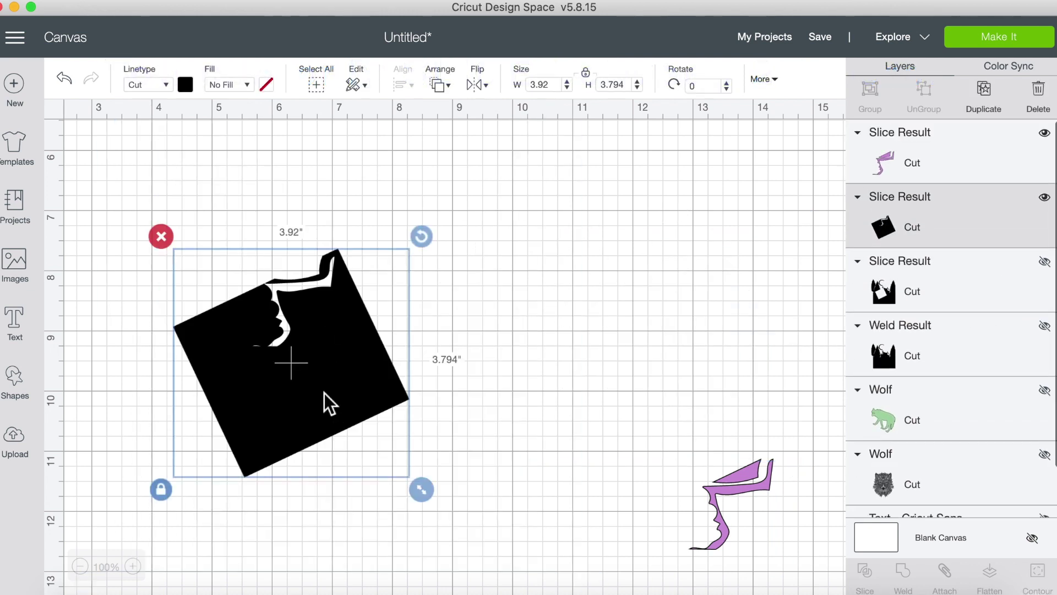
{"action": "key", "text": "Delete"}
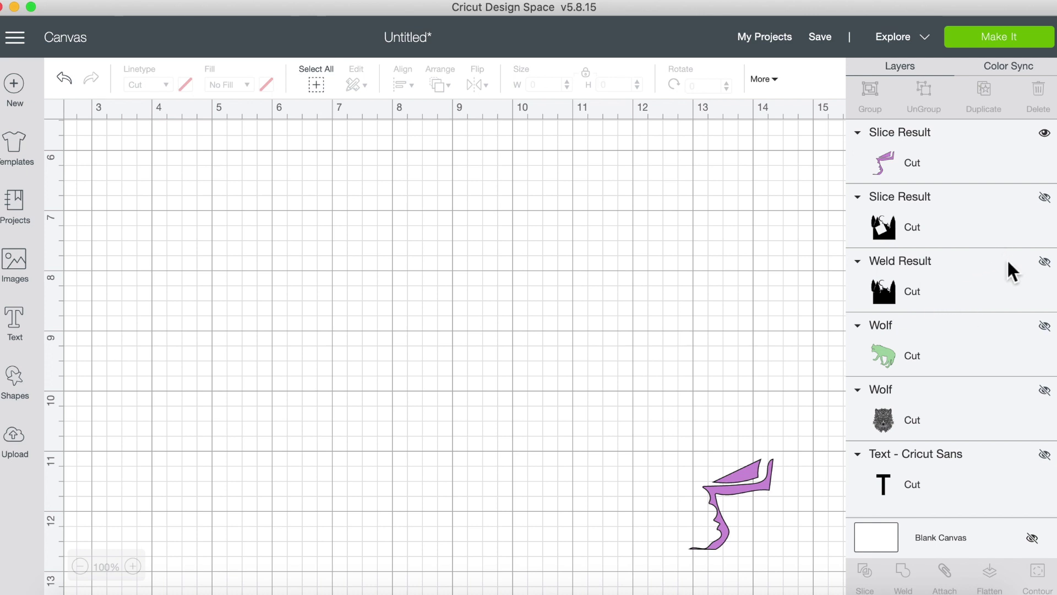
Show the intact welded forest copy, move it away from the purple fragment, and select the fragment.
{"action": "left_click", "coordinate": [1047, 263]}
{"action": "left_click_drag", "start_coordinate": [685, 360], "coordinate": [184, 314]}
{"action": "scroll", "coordinate": [721, 401], "scroll_direction": "down", "scroll_amount": 6}
{"action": "scroll", "coordinate": [721, 401], "scroll_direction": "up", "scroll_amount": 1}
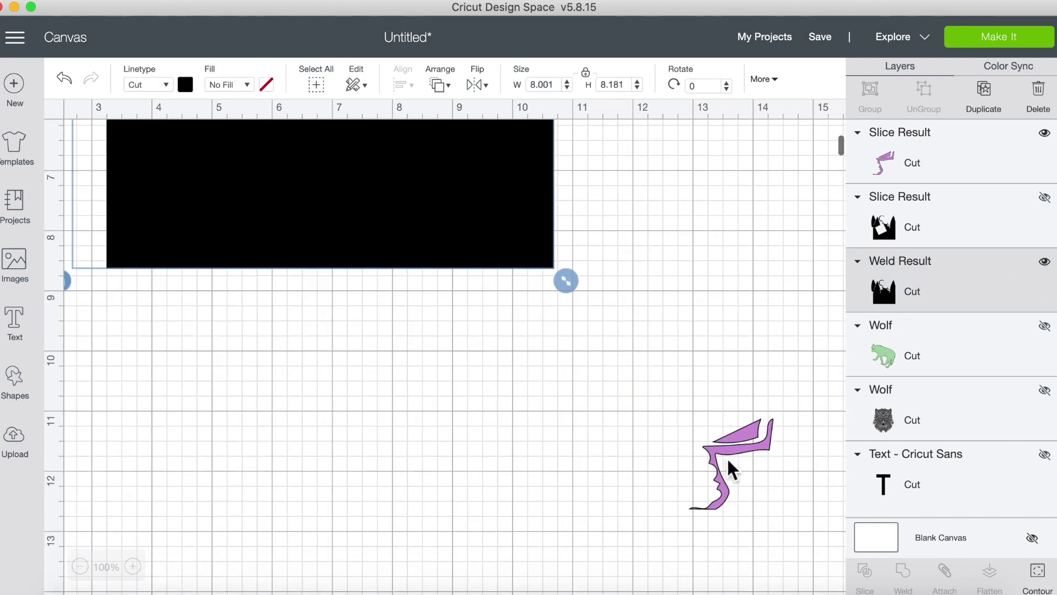
{"action": "left_click", "coordinate": [736, 445]}
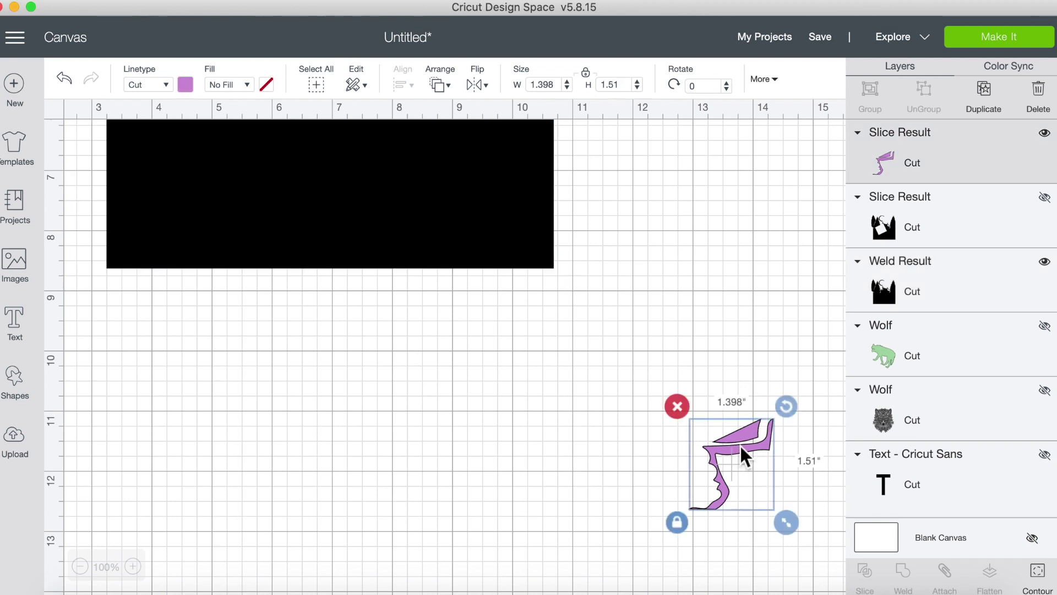
Lower the forest shape and place the purple fragment on it, rotated to about 100° and stretched to about 1.42 × 2.58 in.
{"action": "left_click_drag", "start_coordinate": [740, 445], "coordinate": [729, 166]}
{"action": "left_click_drag", "start_coordinate": [489, 187], "coordinate": [547, 451]}
{"action": "left_click_drag", "start_coordinate": [743, 176], "coordinate": [682, 286]}
{"action": "left_click_drag", "start_coordinate": [732, 249], "coordinate": [754, 393]}
{"action": "left_click_drag", "start_coordinate": [683, 295], "coordinate": [534, 355]}
{"action": "left_click_drag", "start_coordinate": [571, 428], "coordinate": [496, 462]}
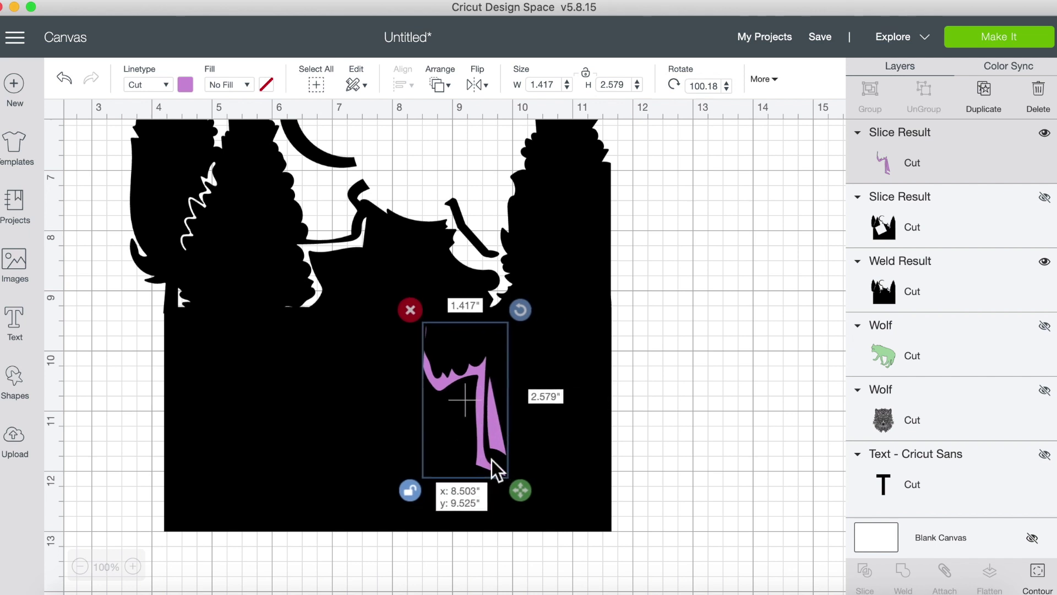
Rotate and enlarge the purple fragment to about 2.66 × 3.72 in so it runs as a winding path down the hill.
{"action": "left_click_drag", "start_coordinate": [521, 309], "coordinate": [546, 394]}
{"action": "left_click_drag", "start_coordinate": [461, 370], "coordinate": [492, 334]}
{"action": "left_click_drag", "start_coordinate": [551, 461], "coordinate": [604, 538]}
{"action": "left_click_drag", "start_coordinate": [554, 397], "coordinate": [497, 418]}
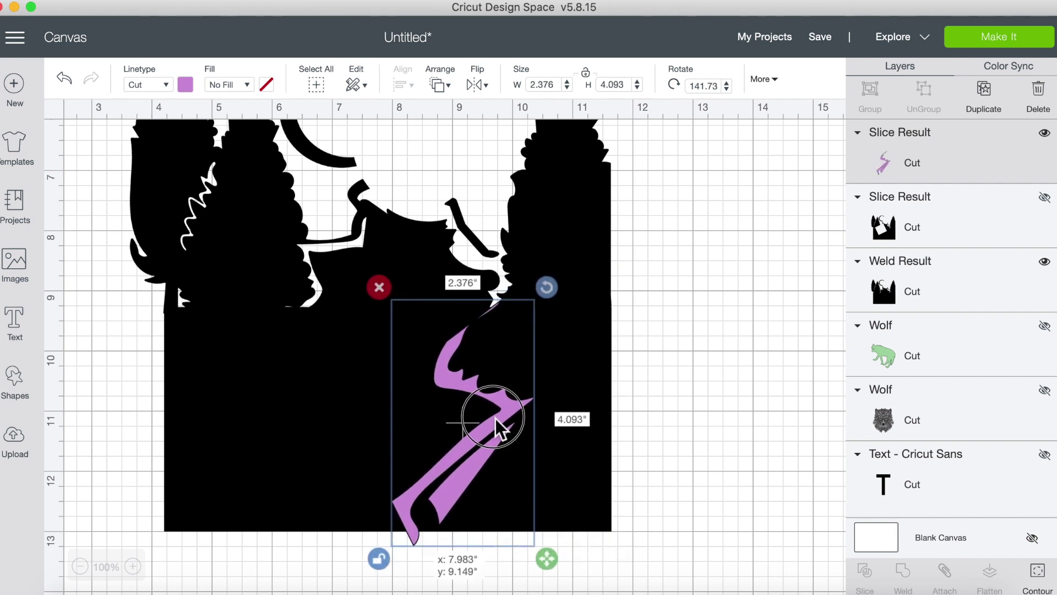
{"action": "left_click_drag", "start_coordinate": [550, 282], "coordinate": [573, 301]}
{"action": "left_click_drag", "start_coordinate": [463, 368], "coordinate": [417, 372]}
Slice the path fragment out of the forest shape, pull the cut pieces out to the side, and delete the black cut-out.
{"action": "left_click", "coordinate": [316, 84]}
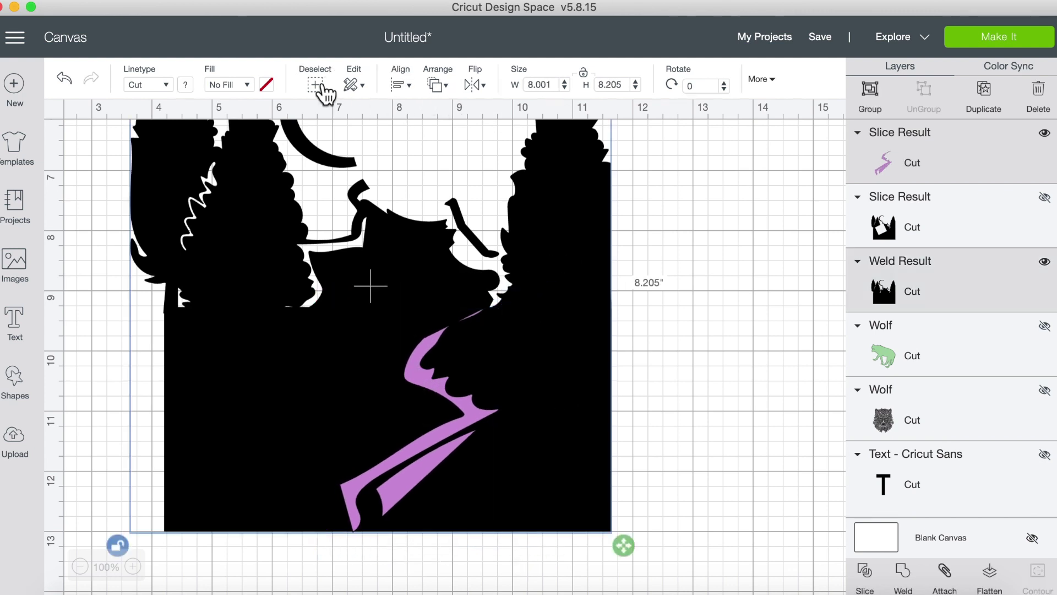
{"action": "left_click", "coordinate": [865, 572]}
{"action": "left_click_drag", "start_coordinate": [371, 455], "coordinate": [703, 431]}
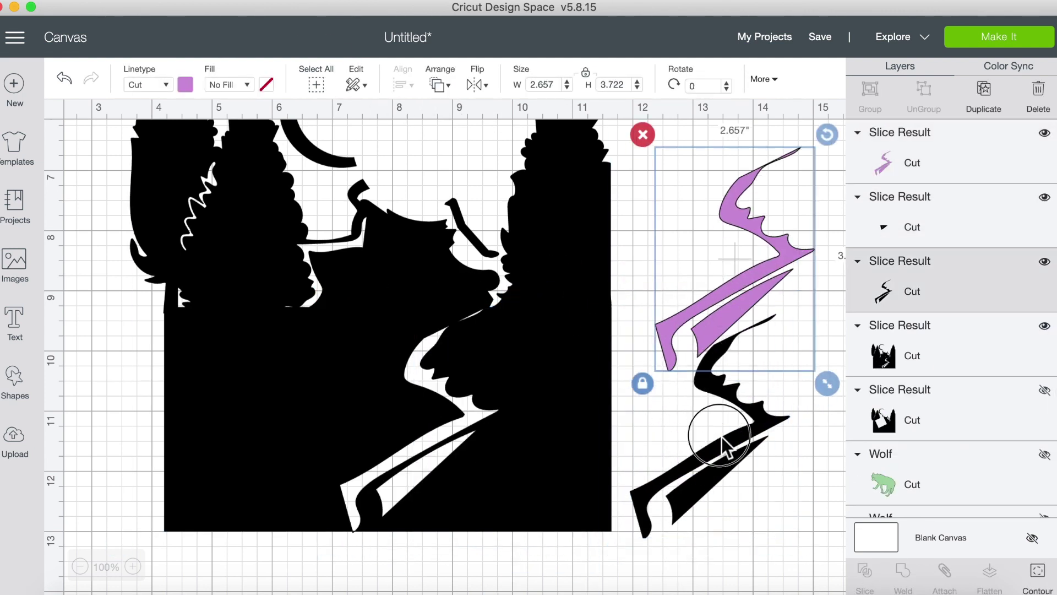
{"action": "left_click", "coordinate": [618, 302]}
{"action": "left_click", "coordinate": [501, 425]}
Hide the purple path fragment and move the forest scene down and away from the wolf images.
{"action": "scroll", "coordinate": [407, 301], "scroll_direction": "up", "scroll_amount": 5}
{"action": "scroll", "coordinate": [837, 397], "scroll_direction": "down", "scroll_amount": 3}
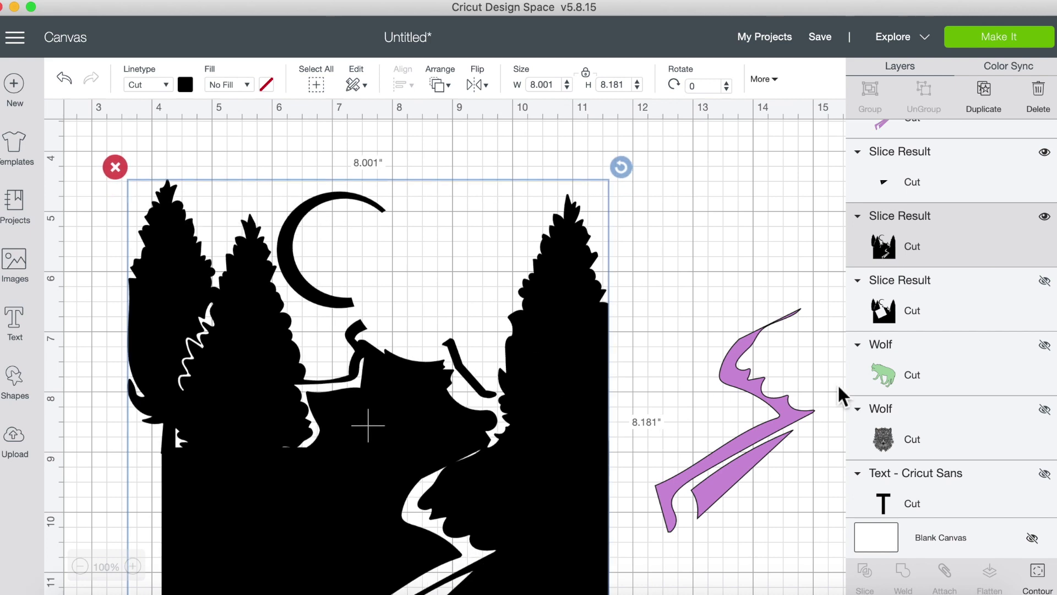
{"action": "left_click", "coordinate": [755, 355]}
{"action": "left_click", "coordinate": [1044, 135]}
{"action": "scroll", "coordinate": [465, 465], "scroll_direction": "down", "scroll_amount": 4}
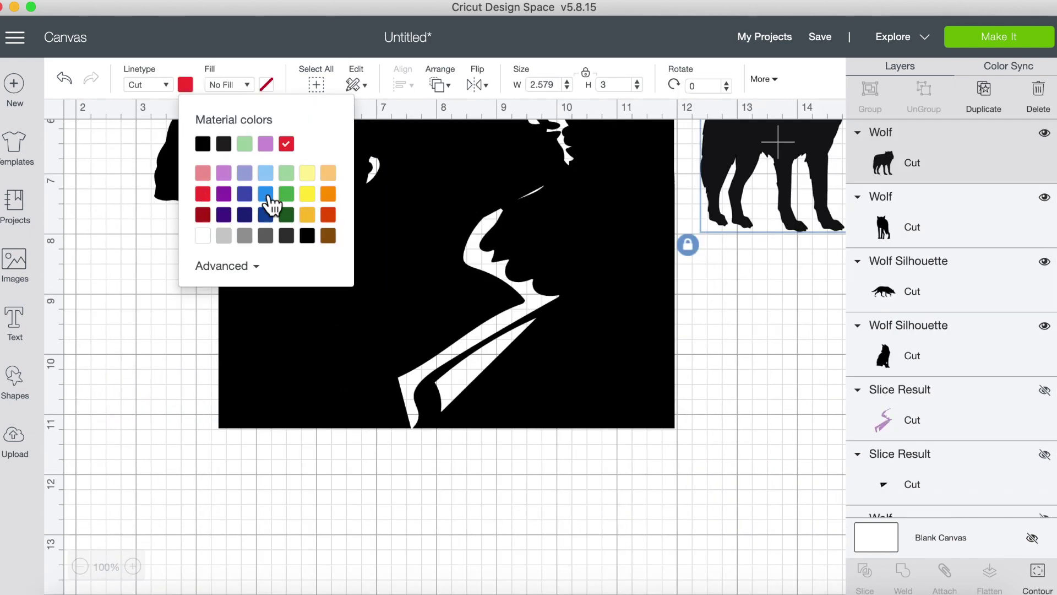
{"action": "left_click_drag", "start_coordinate": [408, 309], "coordinate": [559, 537]}
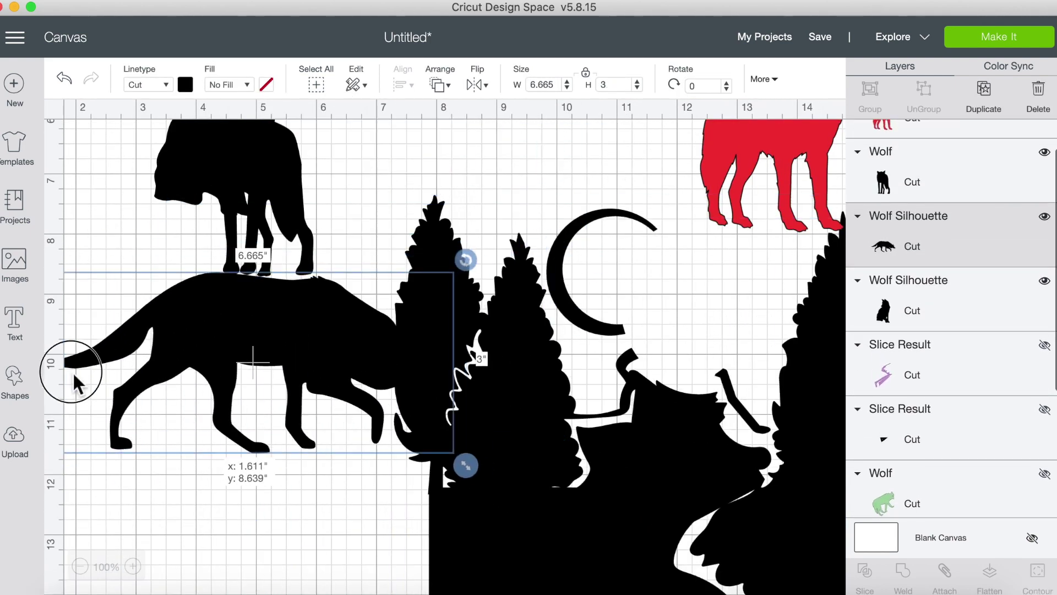
Shift the walking wolf silhouette into full view and color it light blue.
{"action": "left_click_drag", "start_coordinate": [71, 365], "coordinate": [88, 372]}
{"action": "left_click", "coordinate": [1045, 217]}
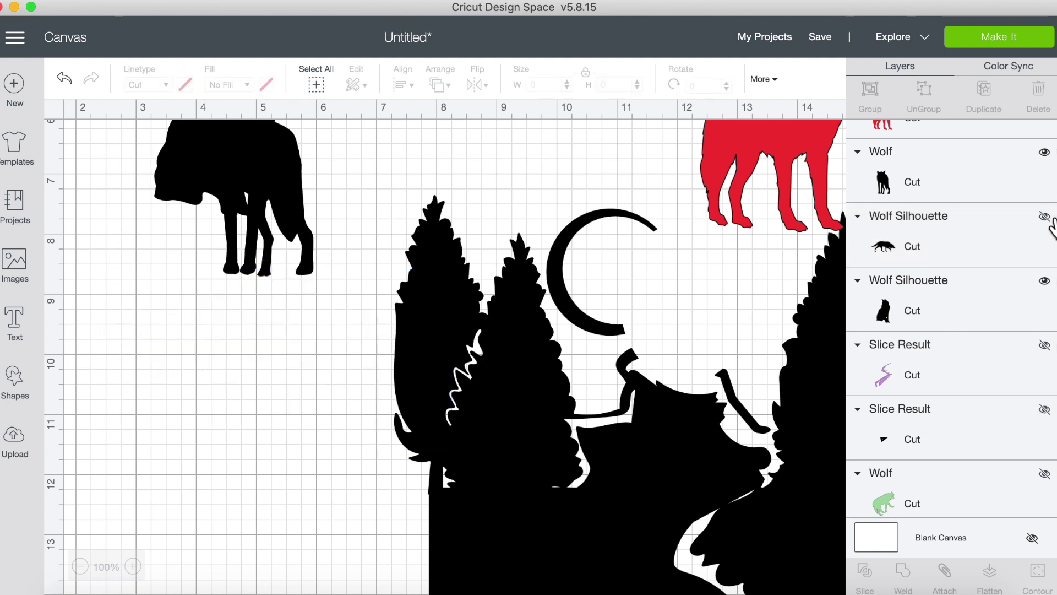
{"action": "left_click", "coordinate": [1045, 217]}
{"action": "left_click", "coordinate": [185, 84]}
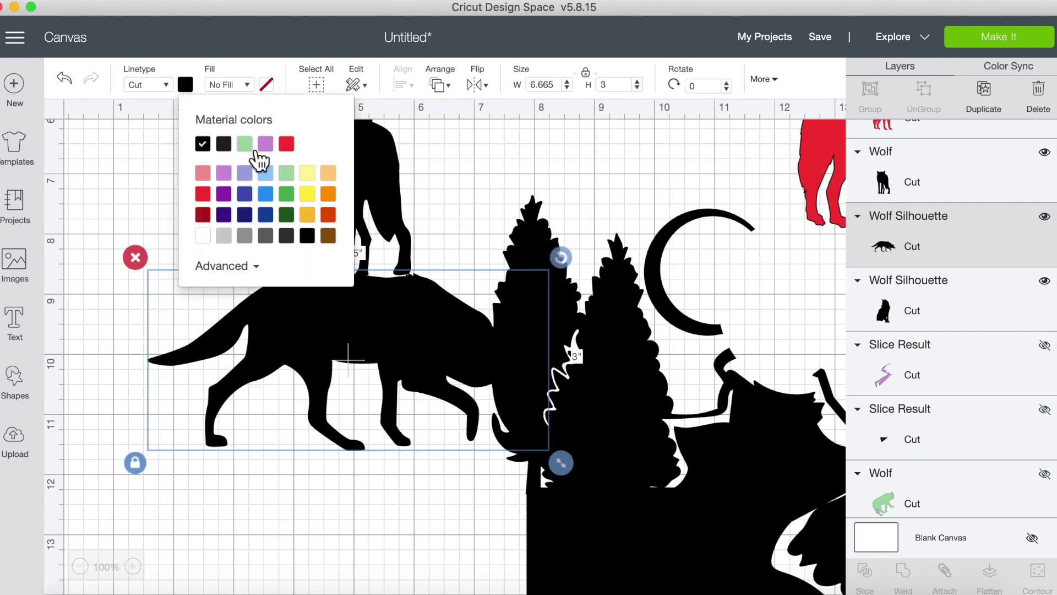
{"action": "left_click", "coordinate": [265, 173]}
Move the front-facing standing wolf beside the trees and color it golden yellow.
{"action": "left_click", "coordinate": [385, 161]}
{"action": "left_click_drag", "start_coordinate": [369, 156], "coordinate": [465, 156]}
{"action": "left_click", "coordinate": [185, 85]}
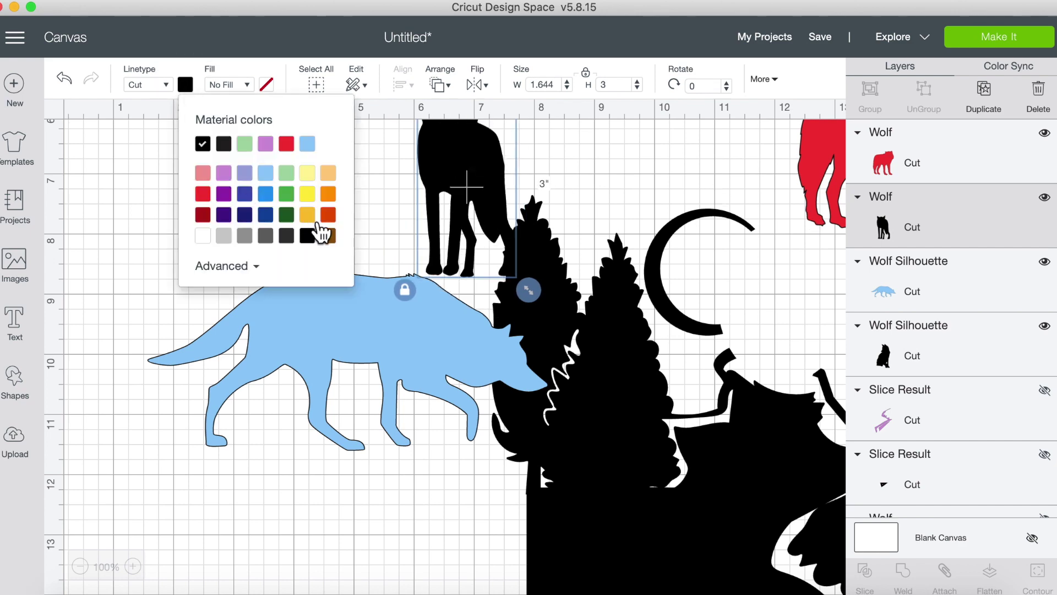
{"action": "left_click", "coordinate": [318, 228]}
Move the black sitting wolf silhouette away from the other wolves and delete it.
{"action": "scroll", "coordinate": [394, 212], "scroll_direction": "up", "scroll_amount": 3}
{"action": "left_click", "coordinate": [285, 247]}
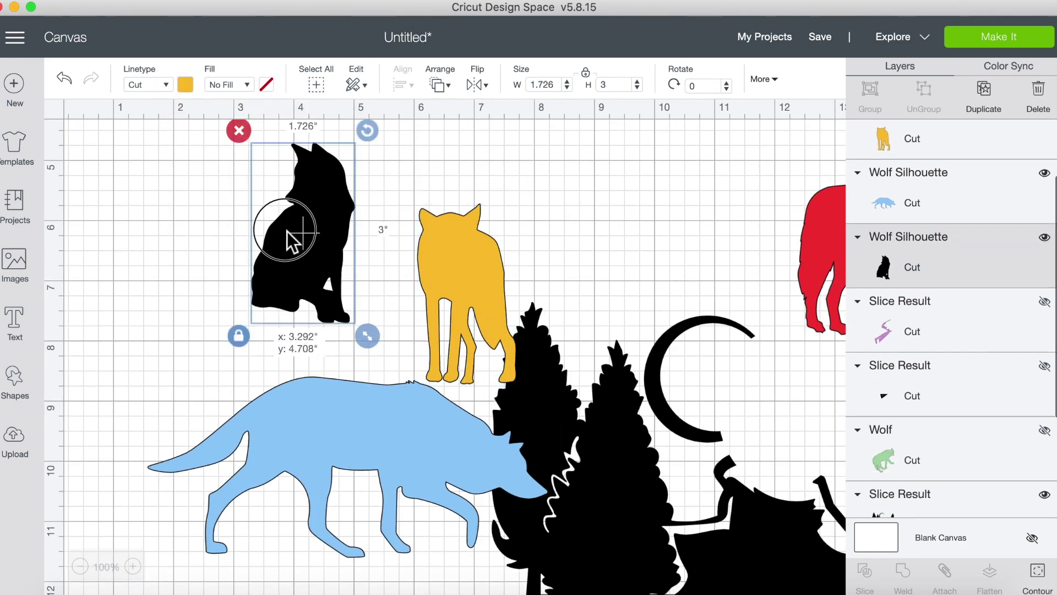
{"action": "left_click_drag", "start_coordinate": [292, 231], "coordinate": [187, 229]}
{"action": "left_click", "coordinate": [133, 144]}
Arrange the light blue, yellow and red wolves in a row above the forest scene.
{"action": "scroll", "coordinate": [375, 419], "scroll_direction": "down", "scroll_amount": 5}
{"action": "scroll", "coordinate": [376, 418], "scroll_direction": "right", "scroll_amount": 2}
{"action": "scroll", "coordinate": [613, 479], "scroll_direction": "right", "scroll_amount": 3}
{"action": "scroll", "coordinate": [189, 425], "scroll_direction": "up", "scroll_amount": 3}
{"action": "left_click_drag", "start_coordinate": [189, 425], "coordinate": [453, 192]}
{"action": "left_click_drag", "start_coordinate": [209, 270], "coordinate": [152, 212]}
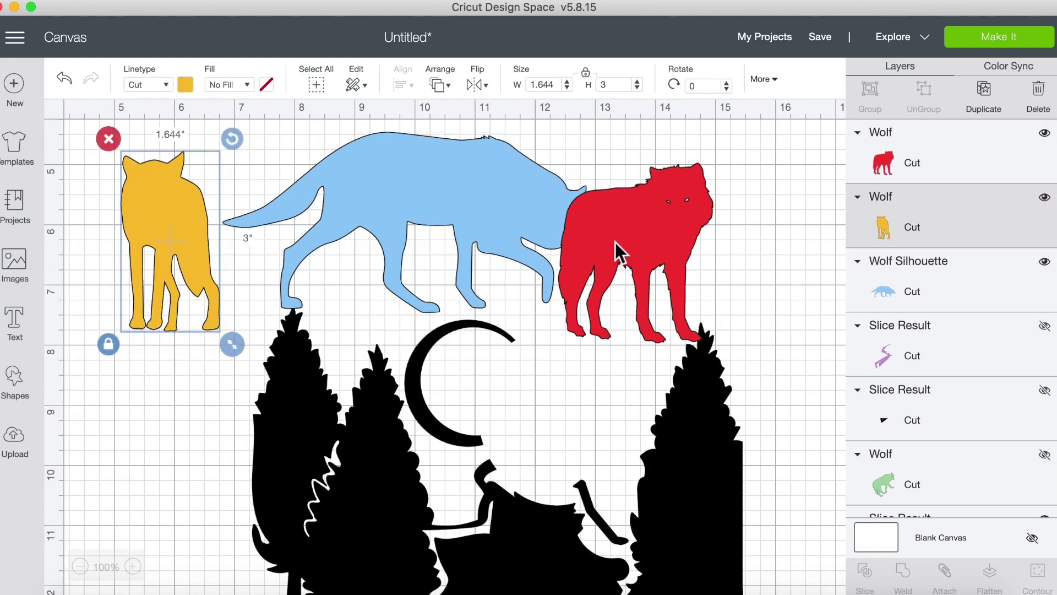
{"action": "left_click_drag", "start_coordinate": [632, 254], "coordinate": [680, 255]}
{"action": "mouse_move", "coordinate": [470, 337]}
{"action": "left_mouse_down"}
{"action": "mouse_move", "coordinate": [554, 349]}
{"action": "mouse_move", "coordinate": [474, 336]}
{"action": "left_mouse_up"}
{"action": "scroll", "coordinate": [472, 336], "scroll_direction": "down", "scroll_amount": 8}
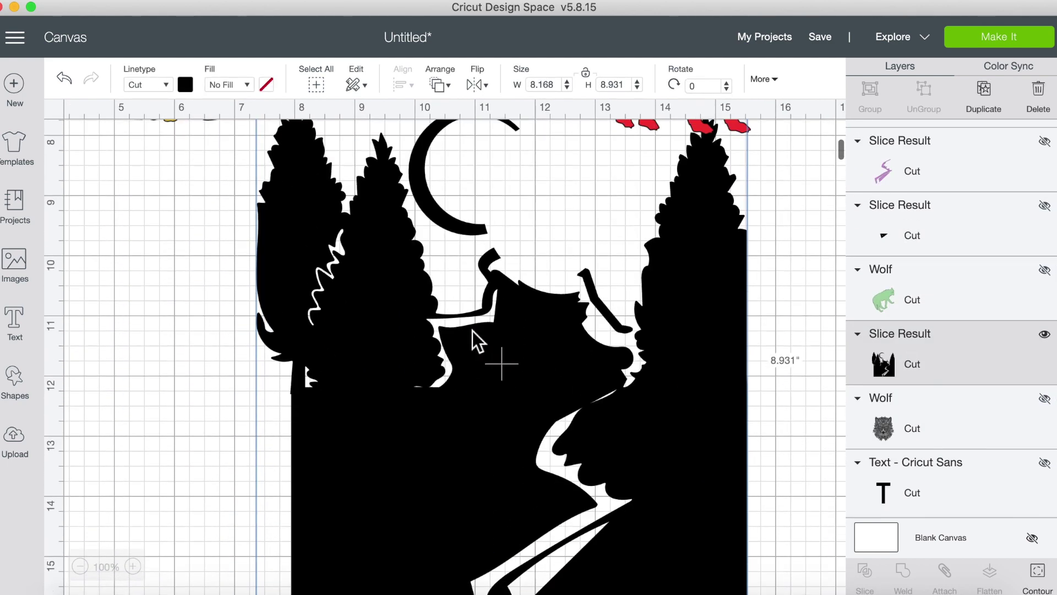
Show the green wolf and hide the light blue wolf silhouette.
{"action": "left_click", "coordinate": [1044, 269]}
{"action": "scroll", "coordinate": [235, 410], "scroll_direction": "up", "scroll_amount": 2}
{"action": "left_click_drag", "start_coordinate": [279, 208], "coordinate": [431, 227]}
{"action": "left_click", "coordinate": [843, 420]}
{"action": "scroll", "coordinate": [570, 452], "scroll_direction": "up", "scroll_amount": 3}
{"action": "scroll", "coordinate": [570, 451], "scroll_direction": "up", "scroll_amount": 5}
Shrink the yellow wolf to about 1.29 × 2.36 in and stand it on the hilltop beside the moon.
{"action": "left_click_drag", "start_coordinate": [666, 326], "coordinate": [550, 408]}
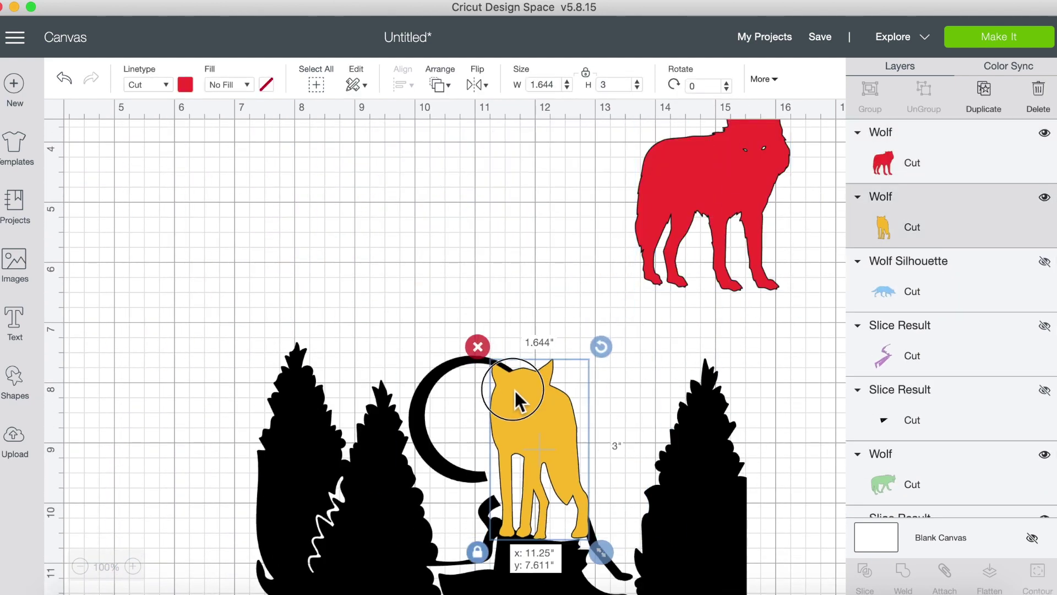
{"action": "left_click_drag", "start_coordinate": [601, 553], "coordinate": [574, 507]}
{"action": "left_click_drag", "start_coordinate": [523, 429], "coordinate": [530, 478]}
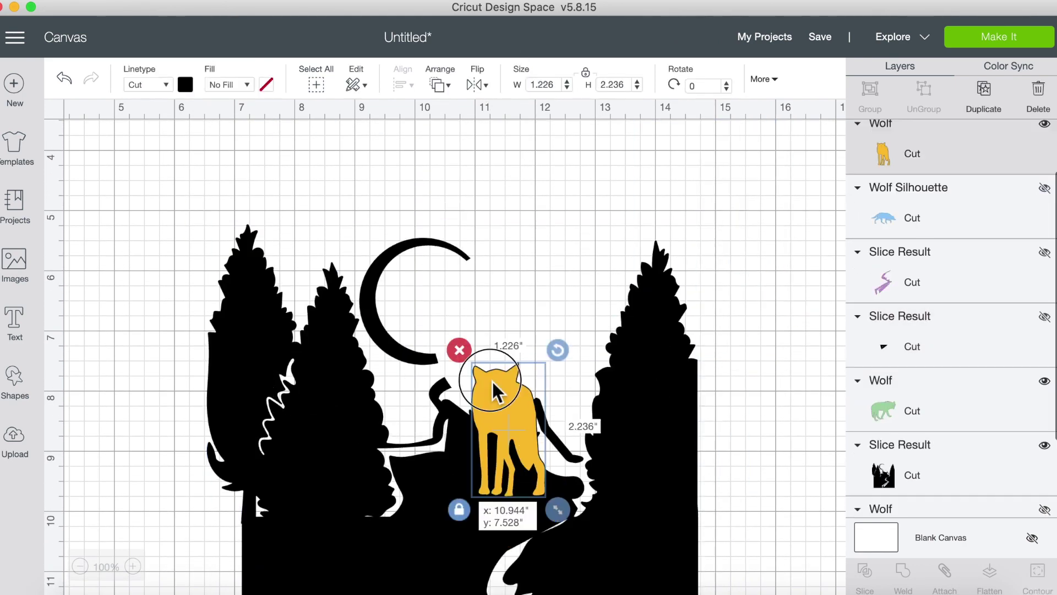
{"action": "left_click_drag", "start_coordinate": [479, 397], "coordinate": [478, 333]}
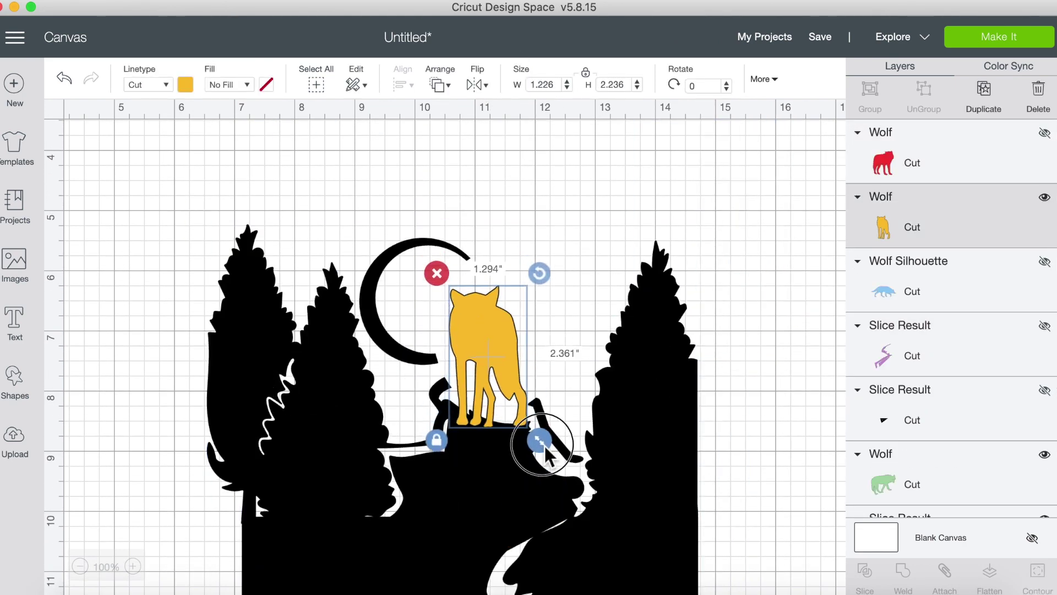
{"action": "left_click", "coordinate": [746, 276]}
Shrink the green wolf to about 4.14 × 3.38 in and place it overlapping the forest scene's lower edge.
{"action": "scroll", "coordinate": [710, 408], "scroll_direction": "down", "scroll_amount": 6}
{"action": "left_click", "coordinate": [395, 352]}
{"action": "left_click_drag", "start_coordinate": [394, 351], "coordinate": [411, 388]}
{"action": "left_click", "coordinate": [780, 289]}
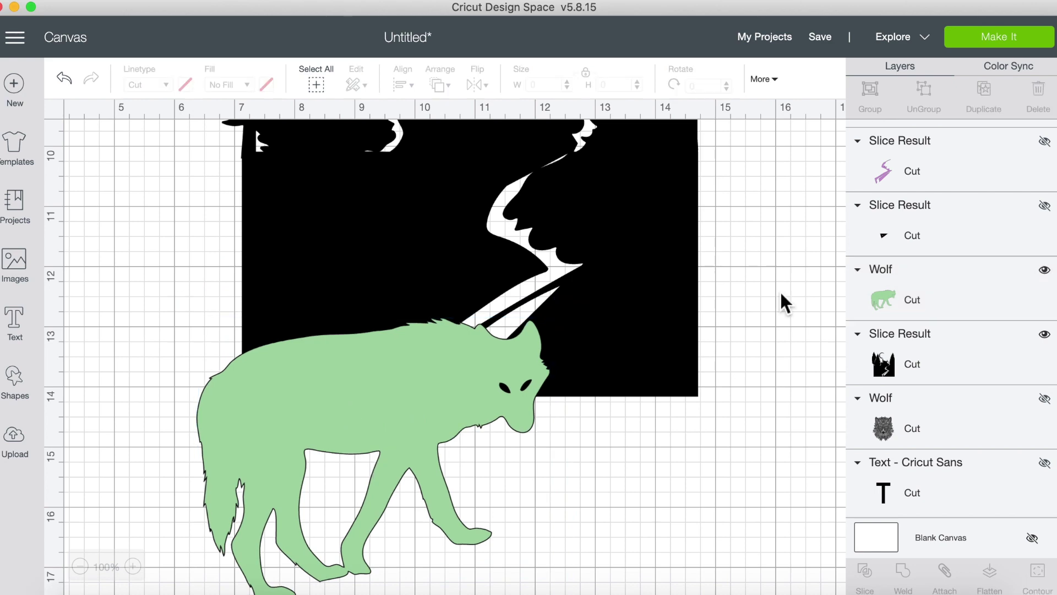
{"action": "left_click_drag", "start_coordinate": [574, 504], "coordinate": [527, 435]}
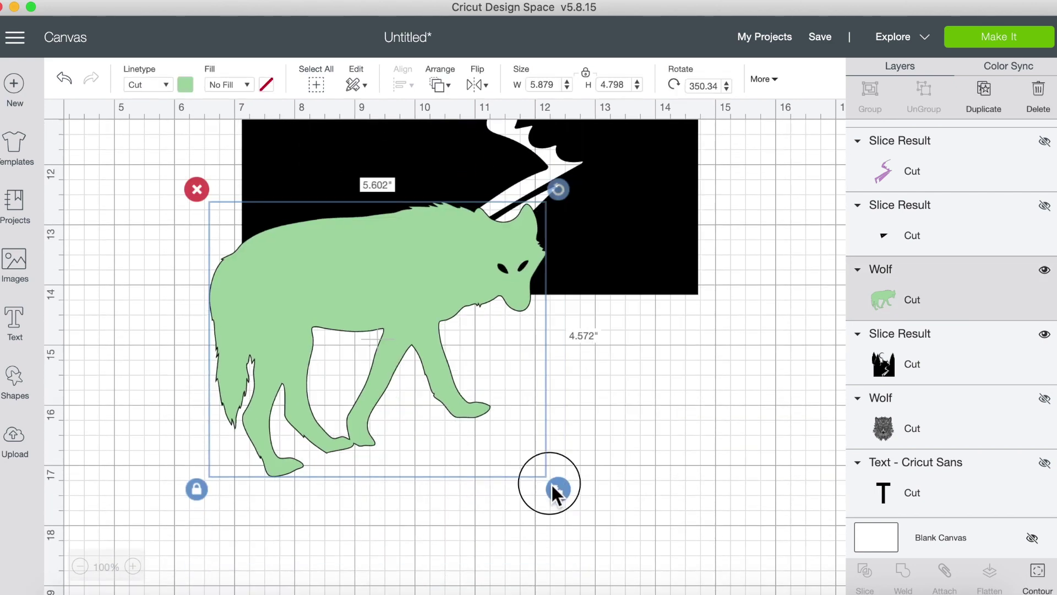
{"action": "left_click_drag", "start_coordinate": [406, 276], "coordinate": [401, 281]}
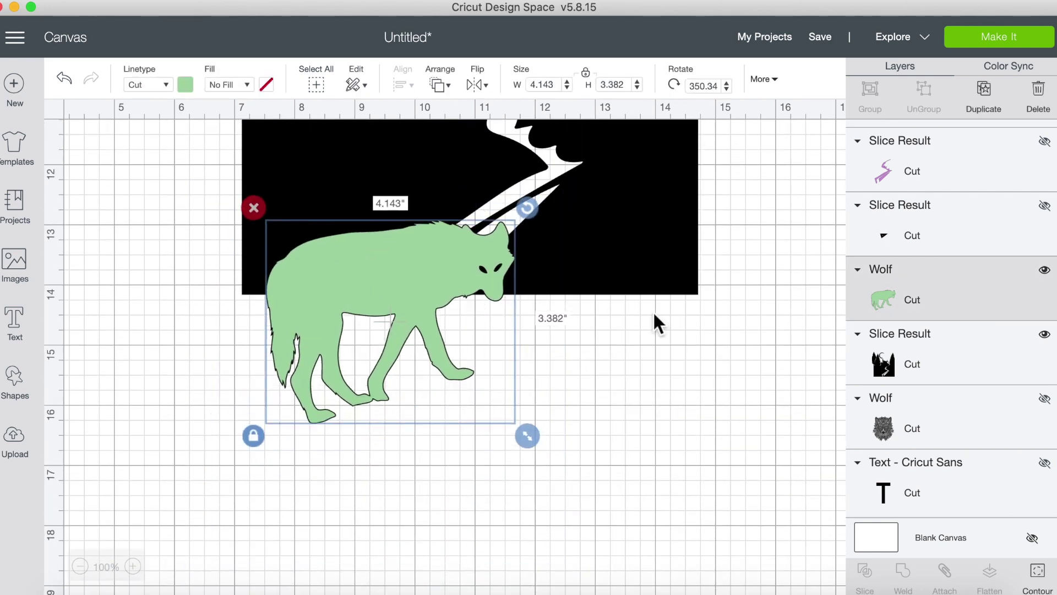
{"action": "left_click", "coordinate": [656, 323]}
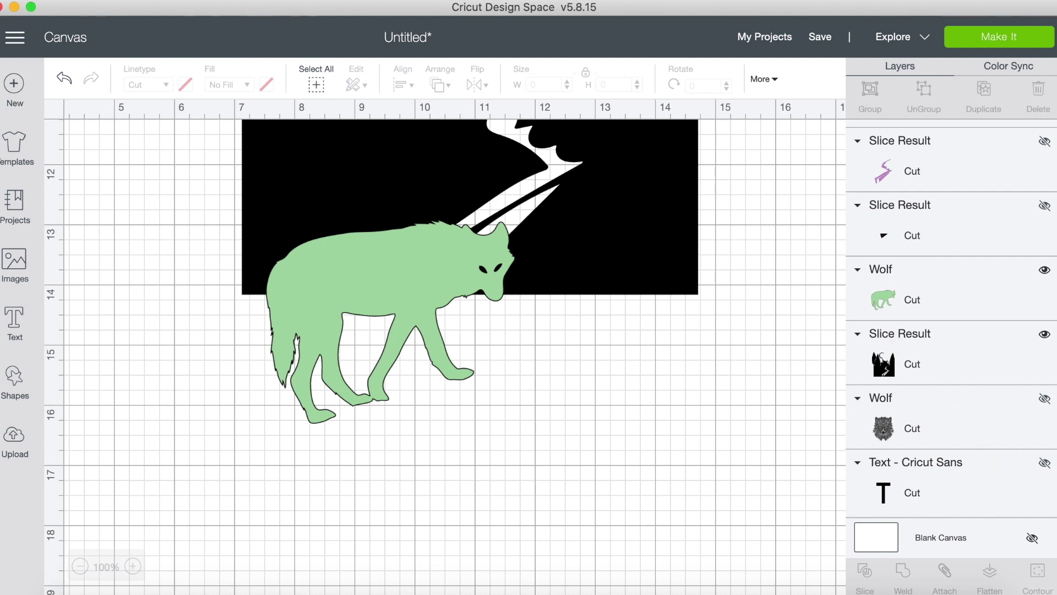
Show the hidden long sentence and look along its length across the forest scene.
{"action": "left_click", "coordinate": [1045, 463]}
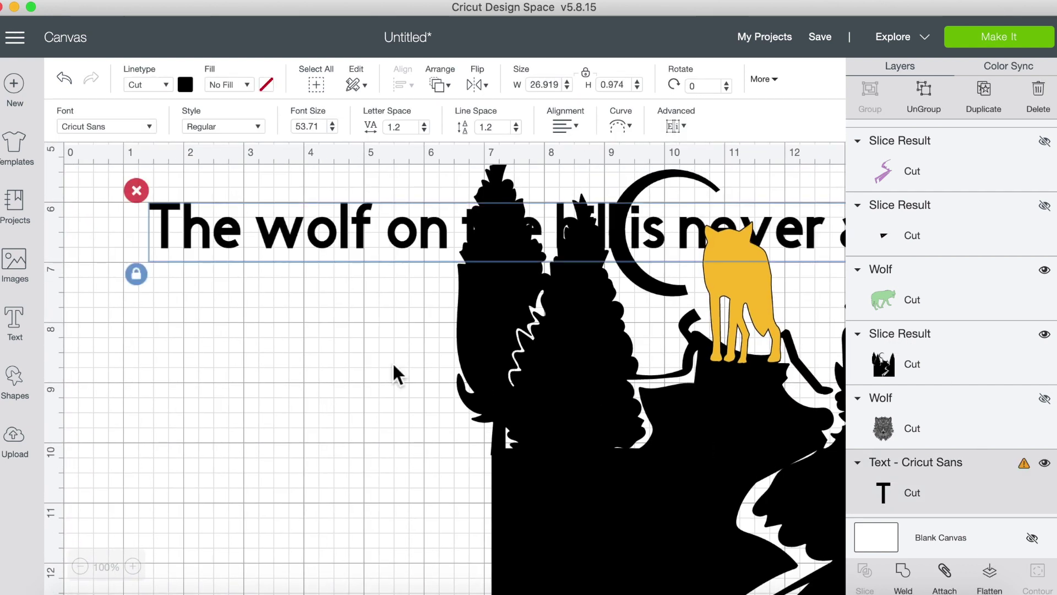
{"action": "scroll", "coordinate": [342, 351], "scroll_direction": "right", "scroll_amount": 5}
{"action": "scroll", "coordinate": [343, 350], "scroll_direction": "left", "scroll_amount": 3}
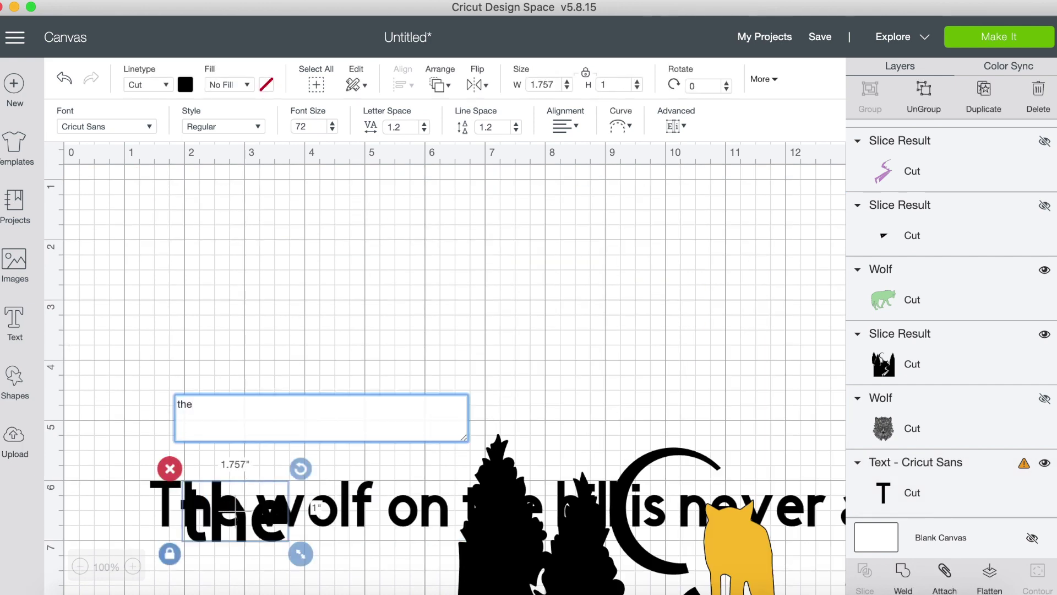
Add the text "The wolf", move it above the trees, and color it golden yellow.
{"action": "type", "text": "wol"}
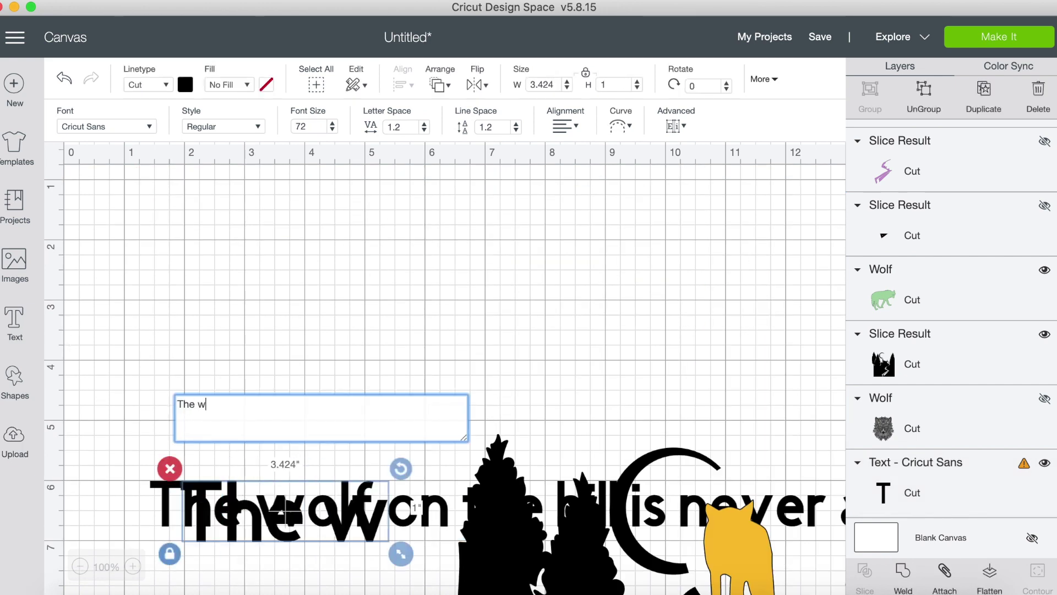
{"action": "left_click_drag", "start_coordinate": [157, 479], "coordinate": [182, 357]}
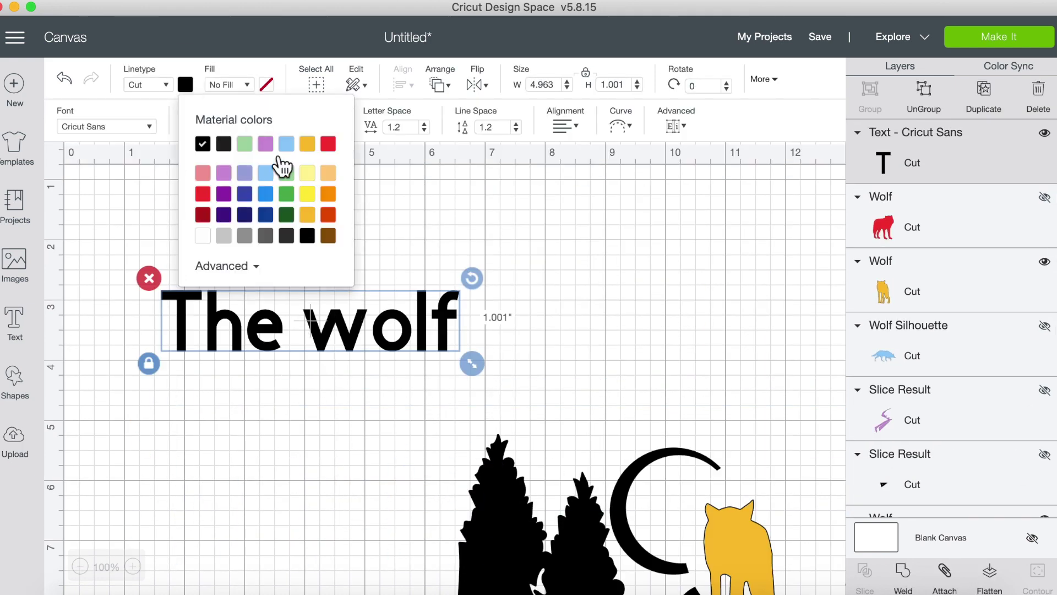
{"action": "left_click", "coordinate": [259, 207]}
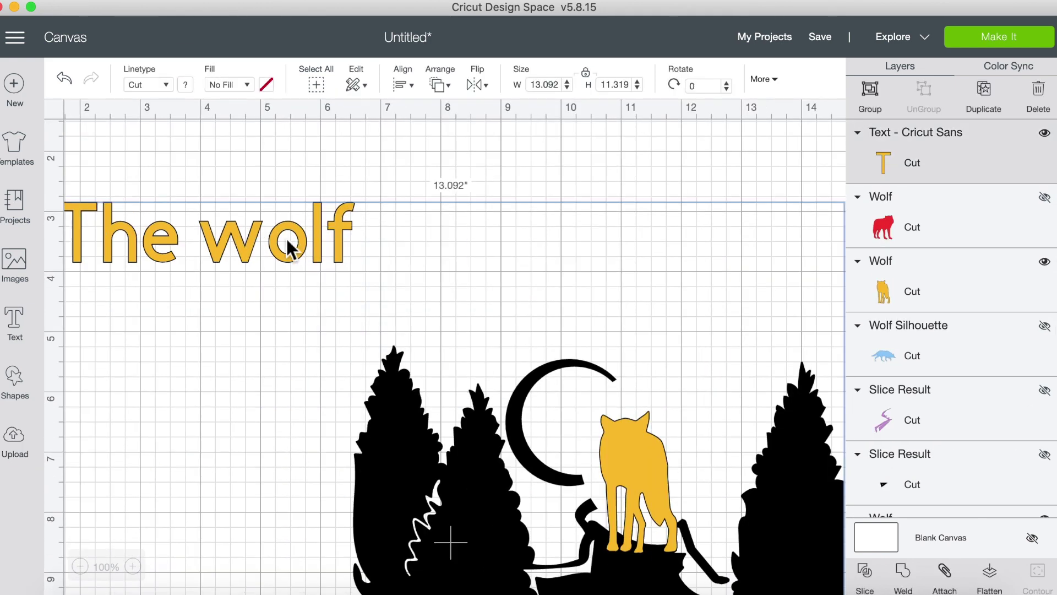
Extend the text to "The wolf on the hill" and scale it to about 8.03 in wide above the forest scene.
{"action": "left_click_drag", "start_coordinate": [288, 227], "coordinate": [428, 227]}
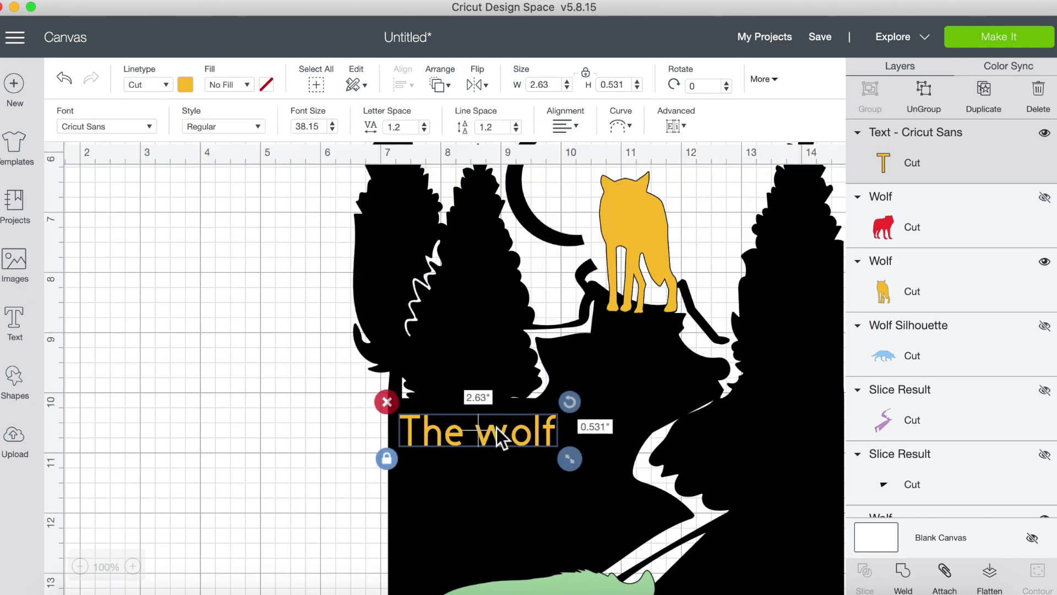
{"action": "scroll", "coordinate": [503, 478], "scroll_direction": "down", "scroll_amount": 5}
{"action": "scroll", "coordinate": [503, 478], "scroll_direction": "right", "scroll_amount": 3}
{"action": "left_click_drag", "start_coordinate": [273, 262], "coordinate": [292, 263]}
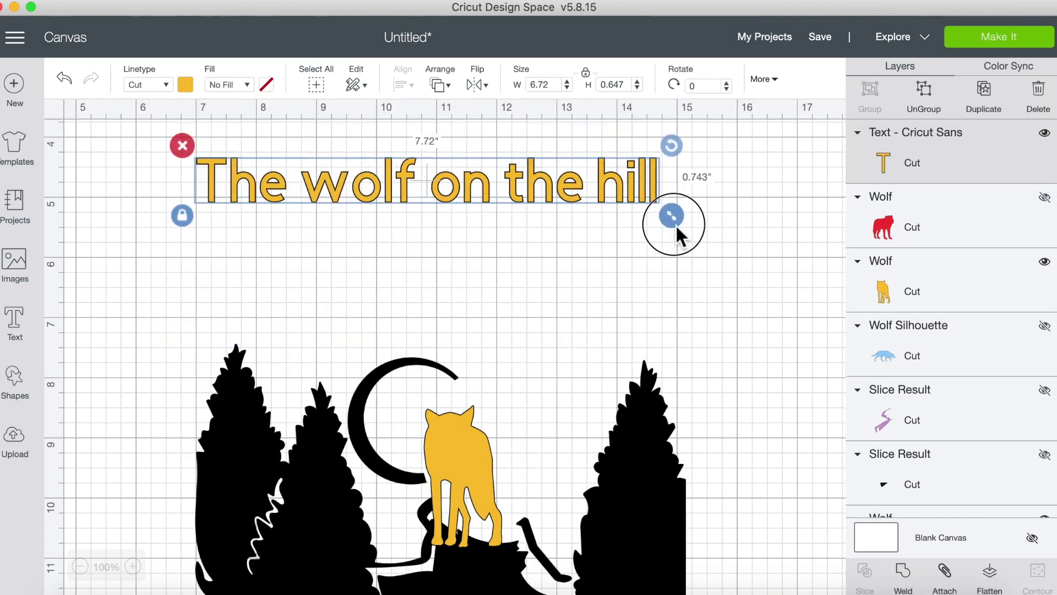
{"action": "left_click_drag", "start_coordinate": [680, 232], "coordinate": [697, 238]}
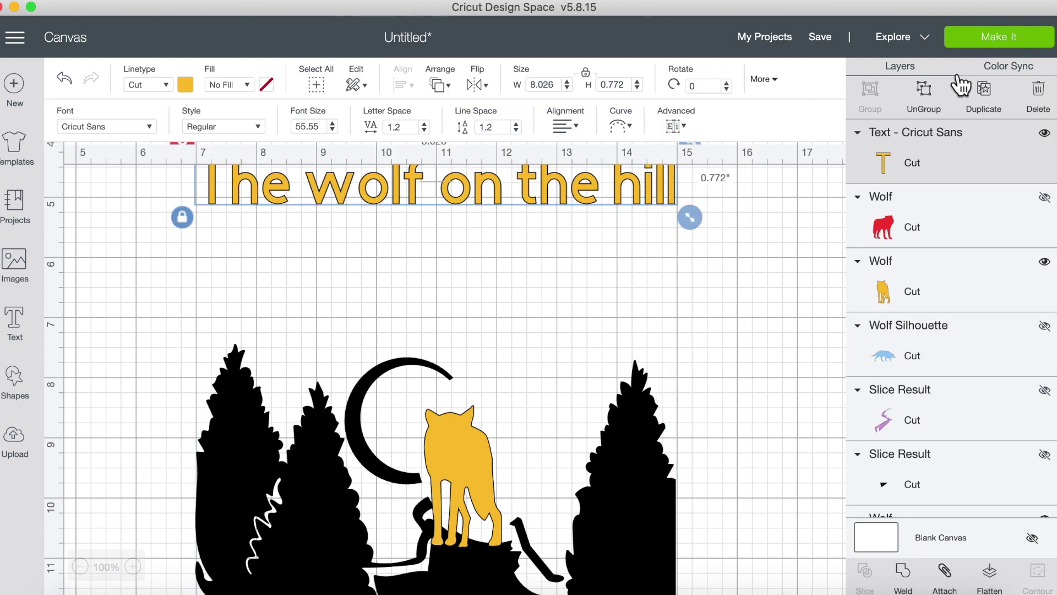
Duplicate the text line and change the copy beneath it to "is never as hungry".
{"action": "left_click", "coordinate": [961, 88]}
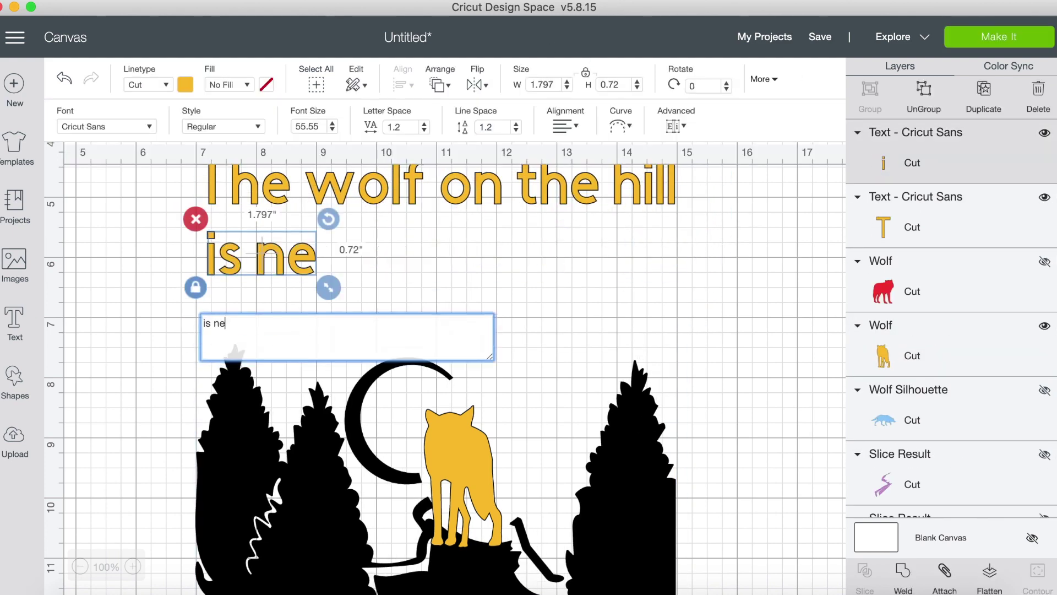
{"action": "type", "text": "ver as hungry"}
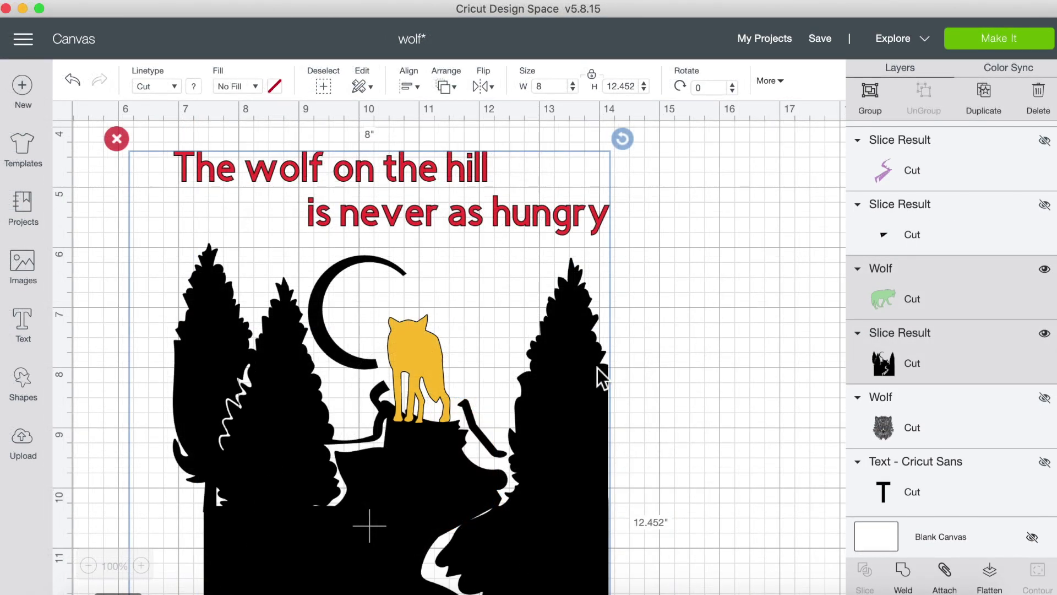
Examine the assembled design from the upper text lines down to the green wolf and the closing text lines.
{"action": "scroll", "coordinate": [524, 395], "scroll_direction": "down", "scroll_amount": 10}
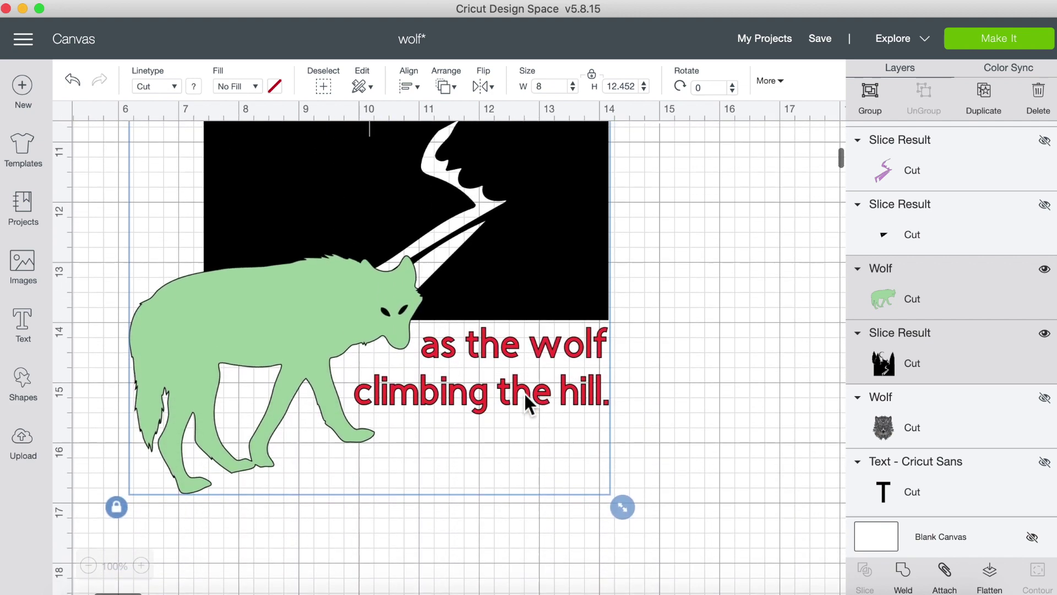
{"action": "scroll", "coordinate": [524, 394], "scroll_direction": "up", "scroll_amount": 6}
{"action": "scroll", "coordinate": [524, 394], "scroll_direction": "up", "scroll_amount": 5}
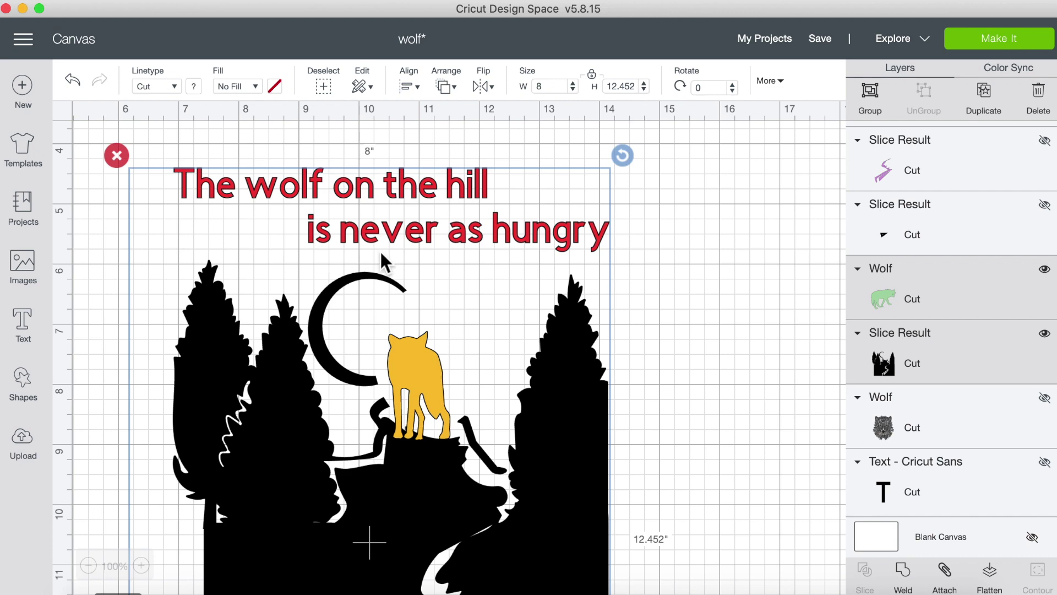
{"action": "scroll", "coordinate": [580, 381], "scroll_direction": "up", "scroll_amount": 2}
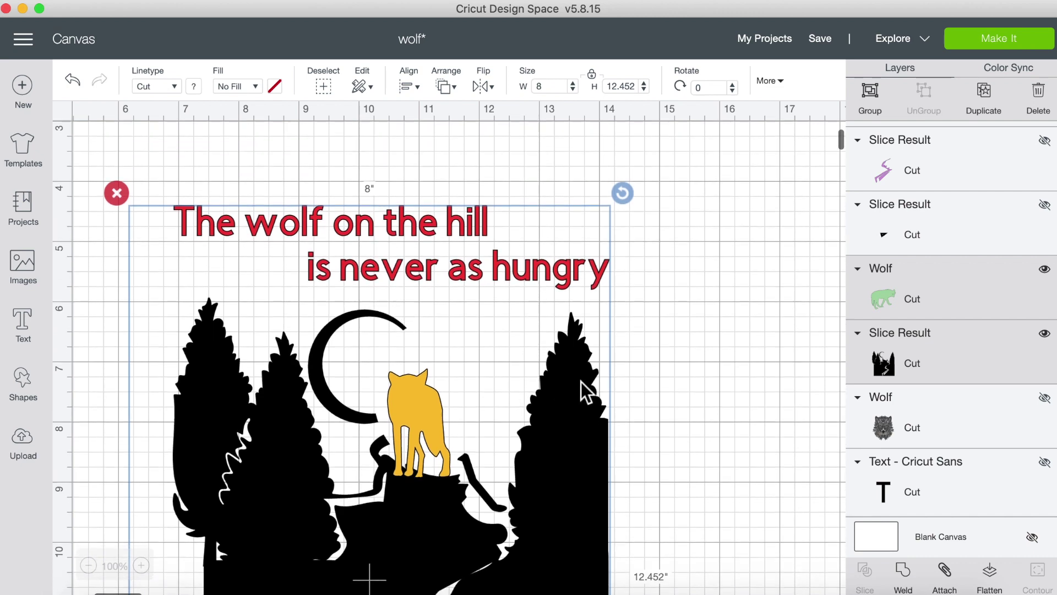
{"action": "scroll", "coordinate": [581, 381], "scroll_direction": "down", "scroll_amount": 5}
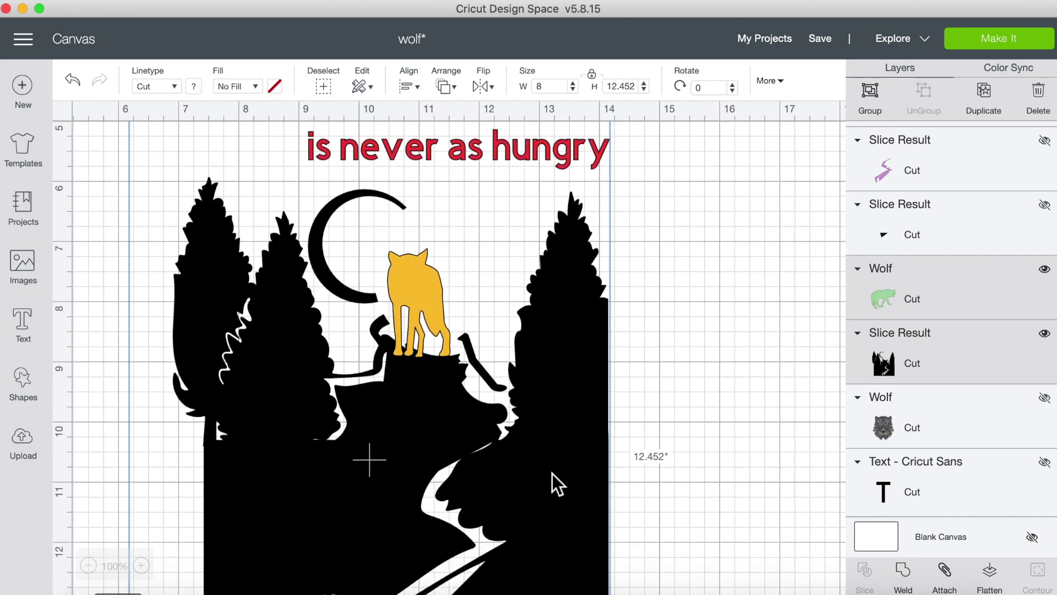
{"action": "scroll", "coordinate": [553, 474], "scroll_direction": "down", "scroll_amount": 5}
{"action": "scroll", "coordinate": [553, 474], "scroll_direction": "up", "scroll_amount": 5}
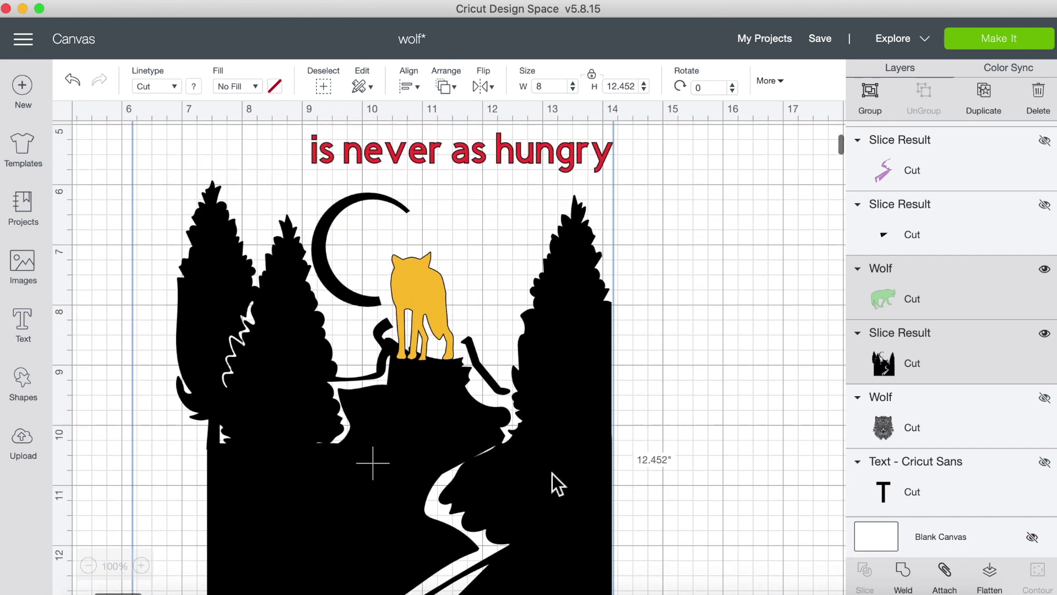
Hide the golden wolf on the rock and the large green wolf below the forest scene.
{"action": "scroll", "coordinate": [556, 410], "scroll_direction": "up", "scroll_amount": 2}
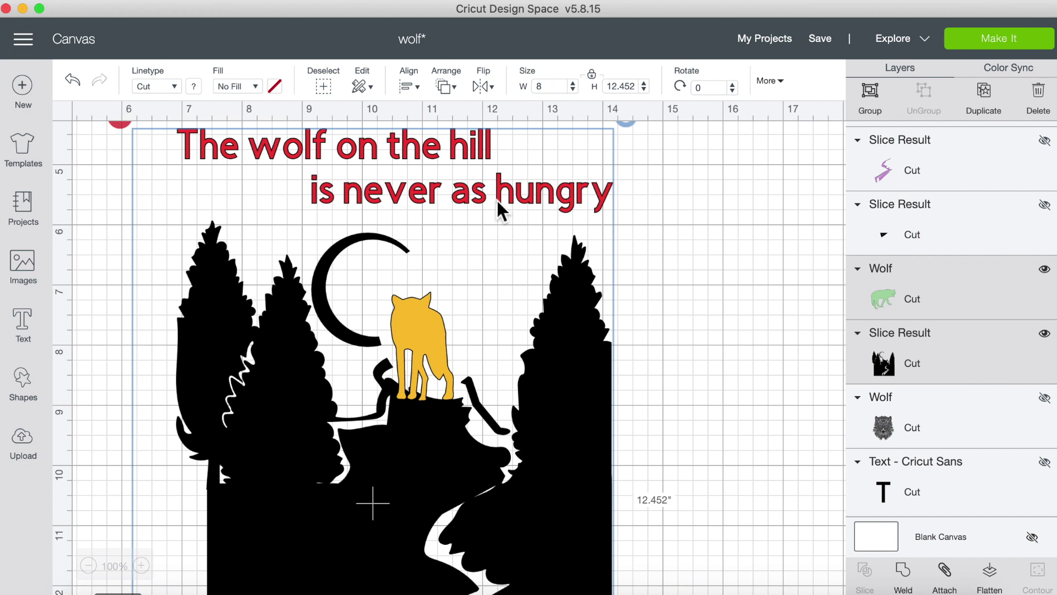
{"action": "scroll", "coordinate": [330, 396], "scroll_direction": "down", "scroll_amount": 12}
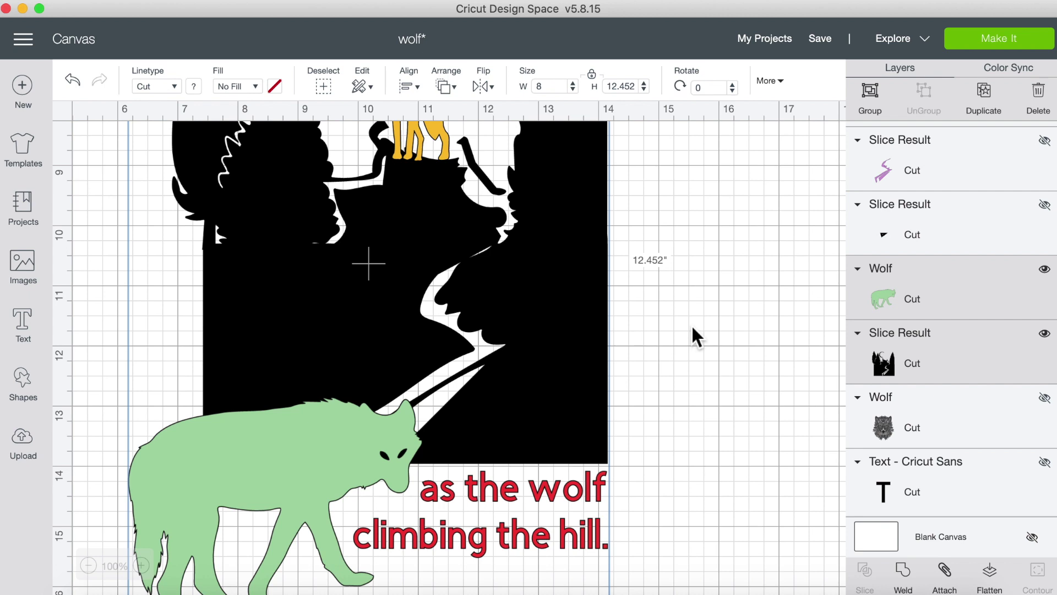
{"action": "scroll", "coordinate": [662, 321], "scroll_direction": "up", "scroll_amount": 8}
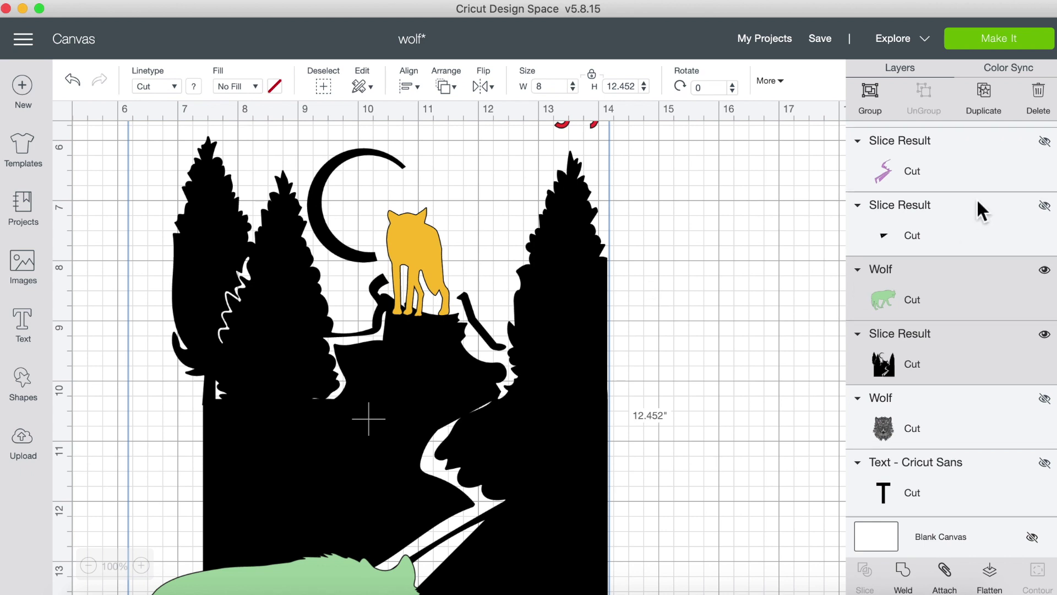
{"action": "scroll", "coordinate": [977, 197], "scroll_direction": "down", "scroll_amount": 5}
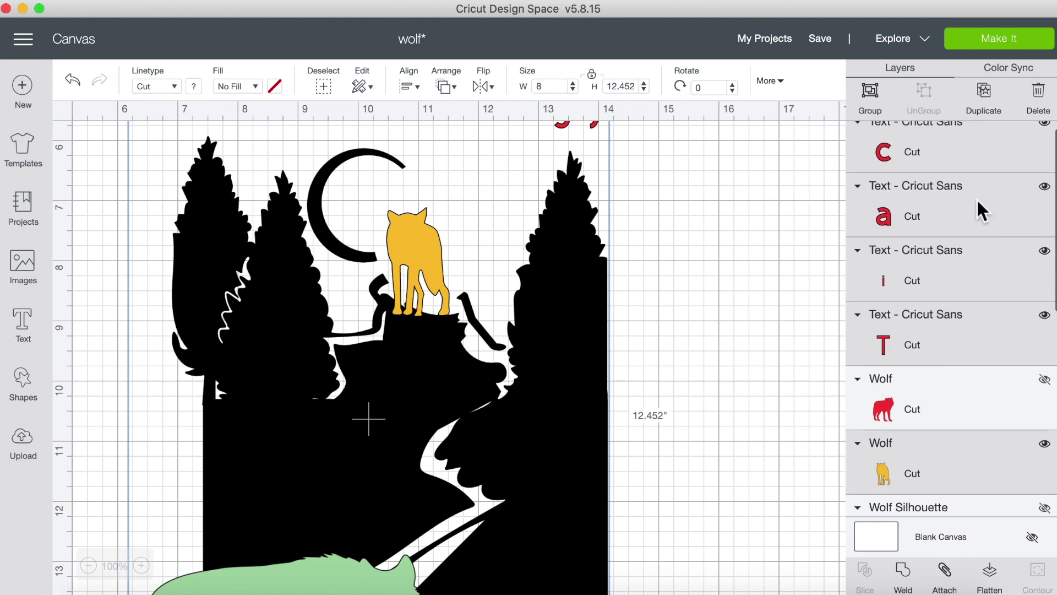
{"action": "left_click", "coordinate": [1045, 450]}
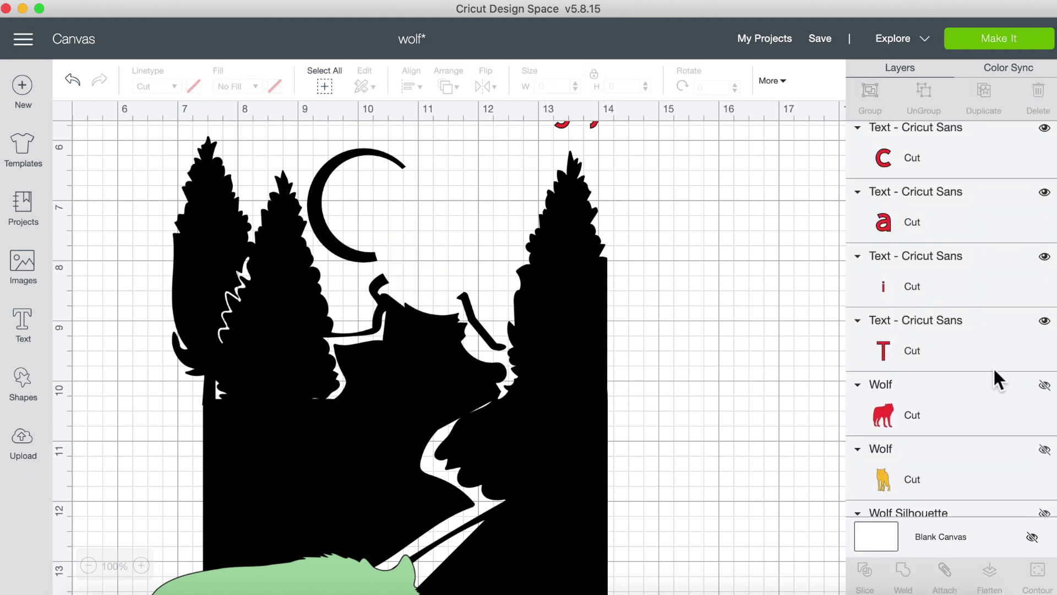
{"action": "scroll", "coordinate": [993, 366], "scroll_direction": "down", "scroll_amount": 2}
{"action": "scroll", "coordinate": [993, 365], "scroll_direction": "down", "scroll_amount": 4}
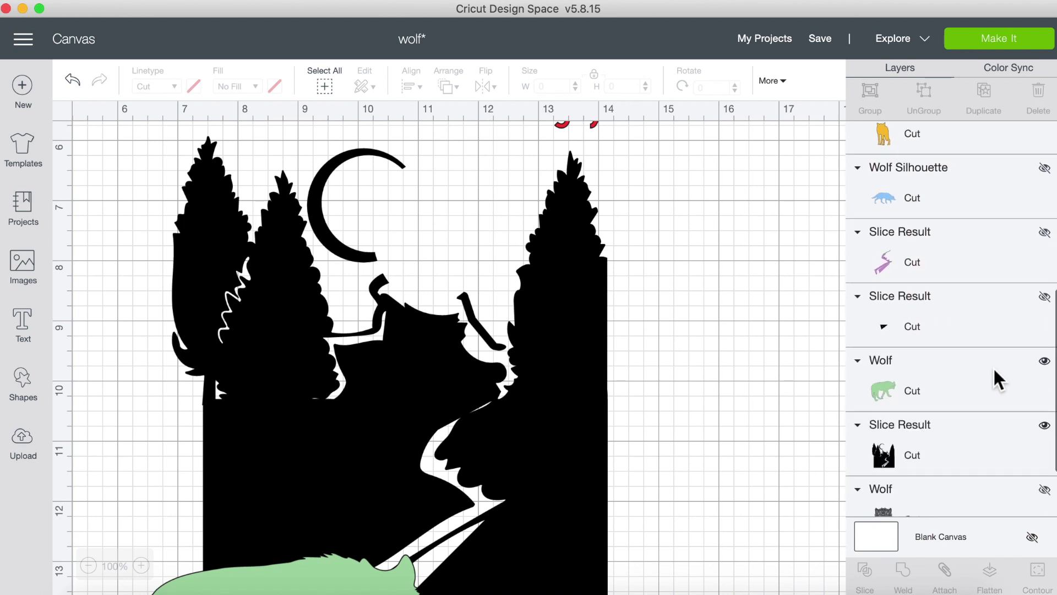
{"action": "scroll", "coordinate": [993, 365], "scroll_direction": "down", "scroll_amount": 3}
{"action": "left_click", "coordinate": [1045, 287]}
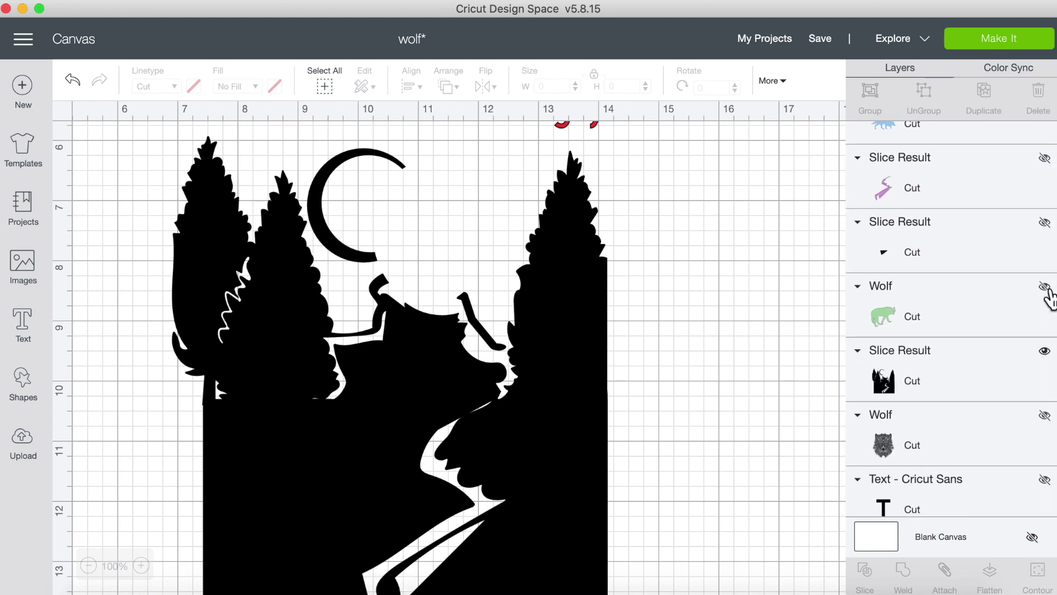
Hide all four red text lines so only the black forest scene stays on the canvas.
{"action": "scroll", "coordinate": [953, 317], "scroll_direction": "up", "scroll_amount": 5}
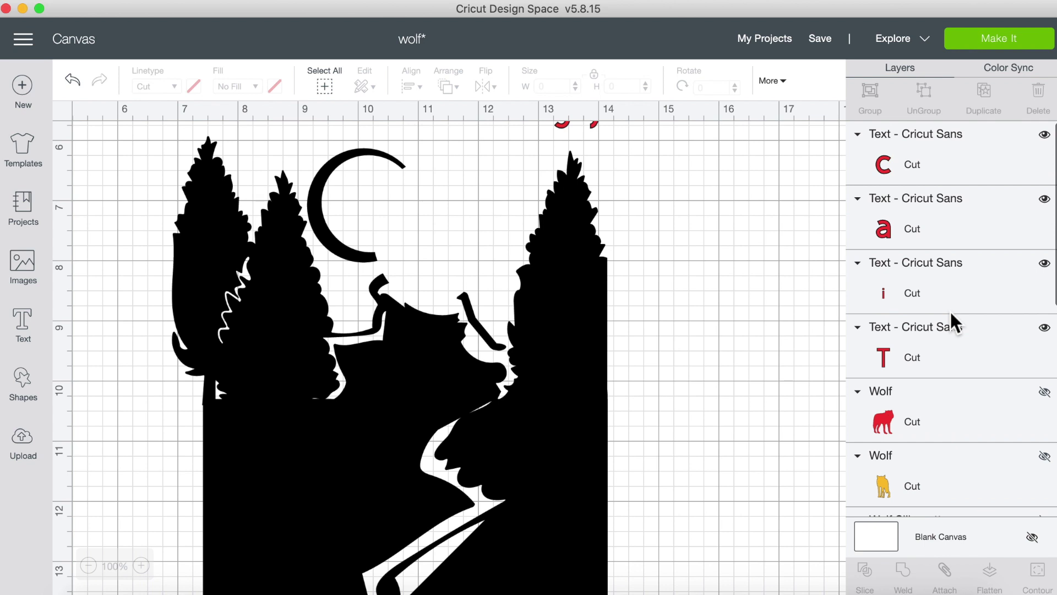
{"action": "left_click", "coordinate": [1046, 136]}
{"action": "scroll", "coordinate": [633, 331], "scroll_direction": "up", "scroll_amount": 4}
{"action": "left_click", "coordinate": [600, 278]}
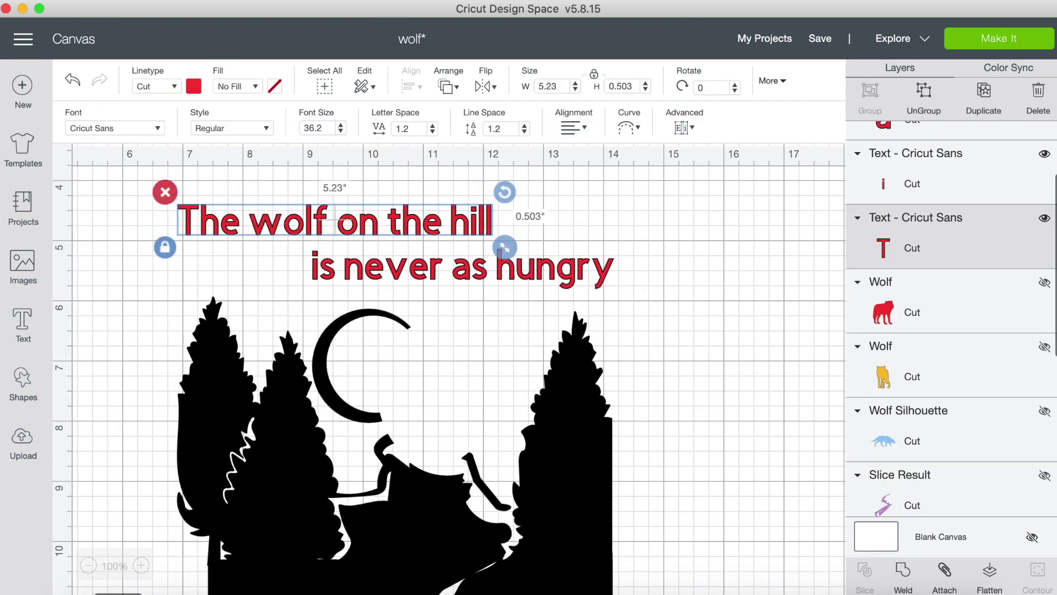
{"action": "left_click", "coordinate": [1046, 218]}
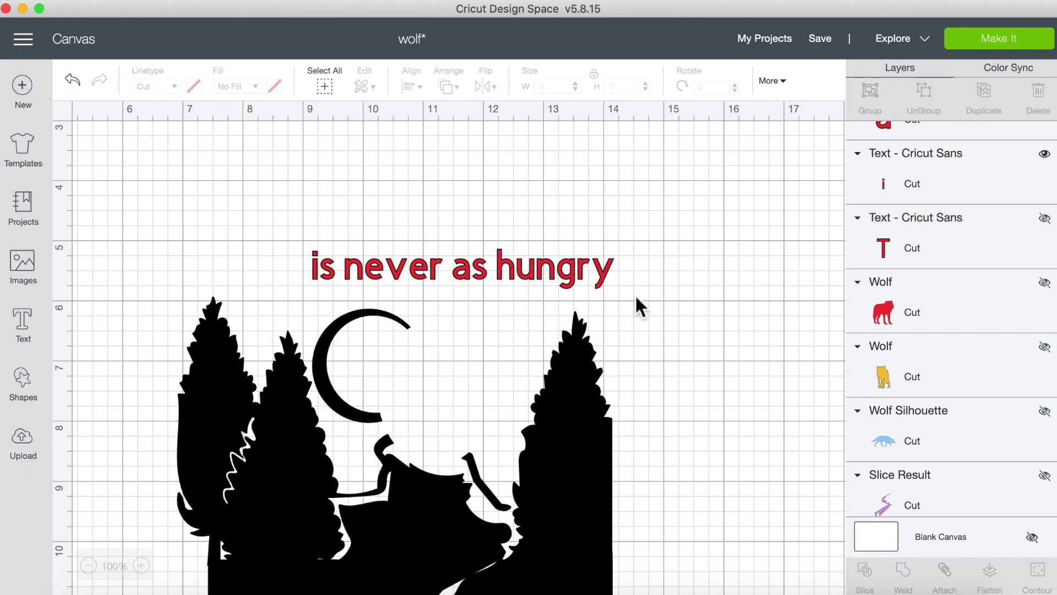
{"action": "left_click", "coordinate": [562, 266]}
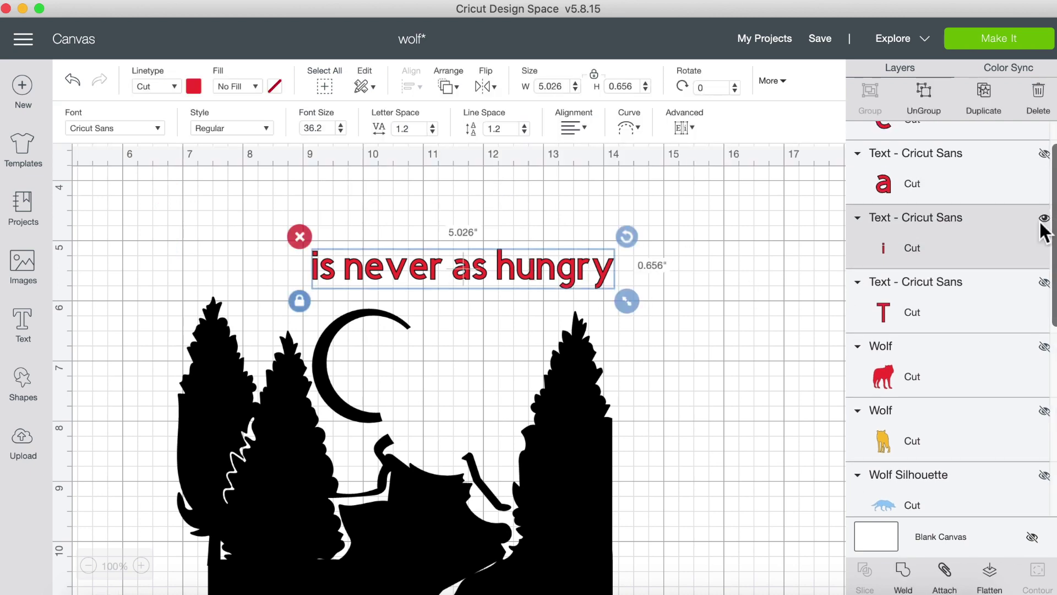
{"action": "left_click", "coordinate": [1045, 220]}
{"action": "scroll", "coordinate": [702, 265], "scroll_direction": "down", "scroll_amount": 6}
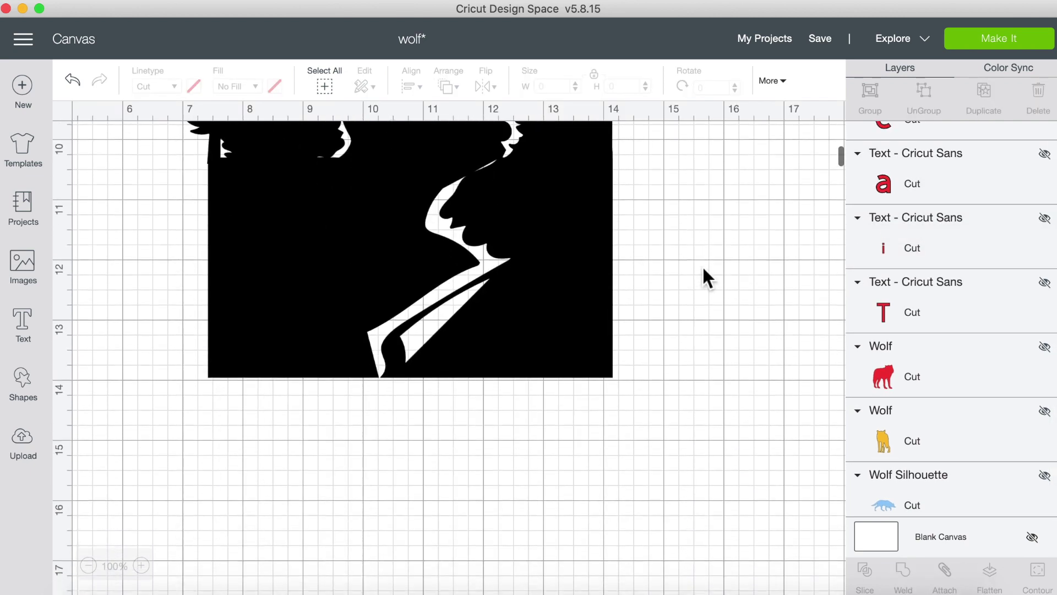
{"action": "scroll", "coordinate": [703, 265], "scroll_direction": "up", "scroll_amount": 5}
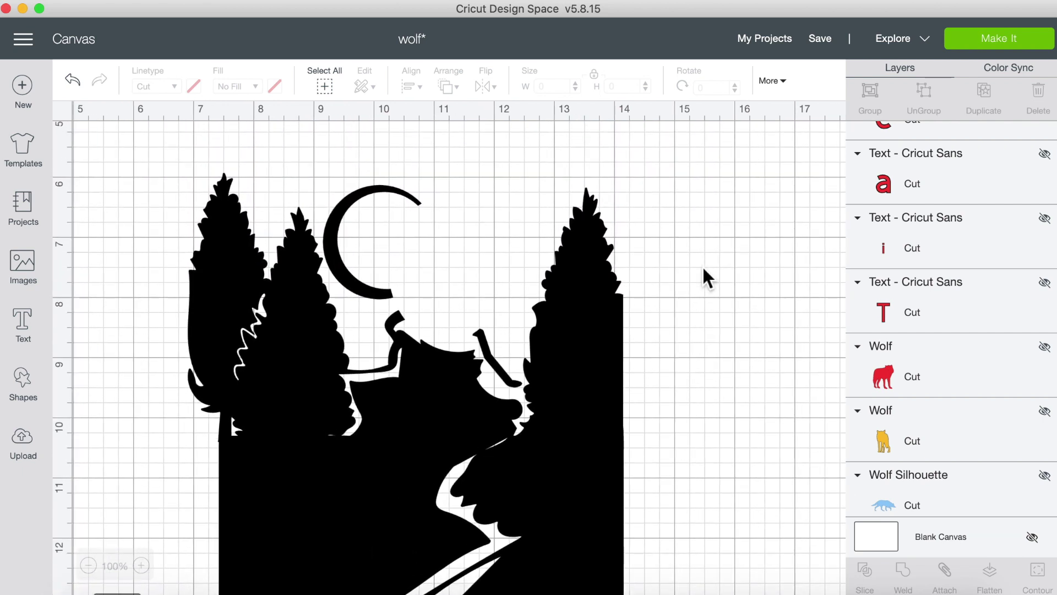
{"action": "scroll", "coordinate": [702, 265], "scroll_direction": "down", "scroll_amount": 1}
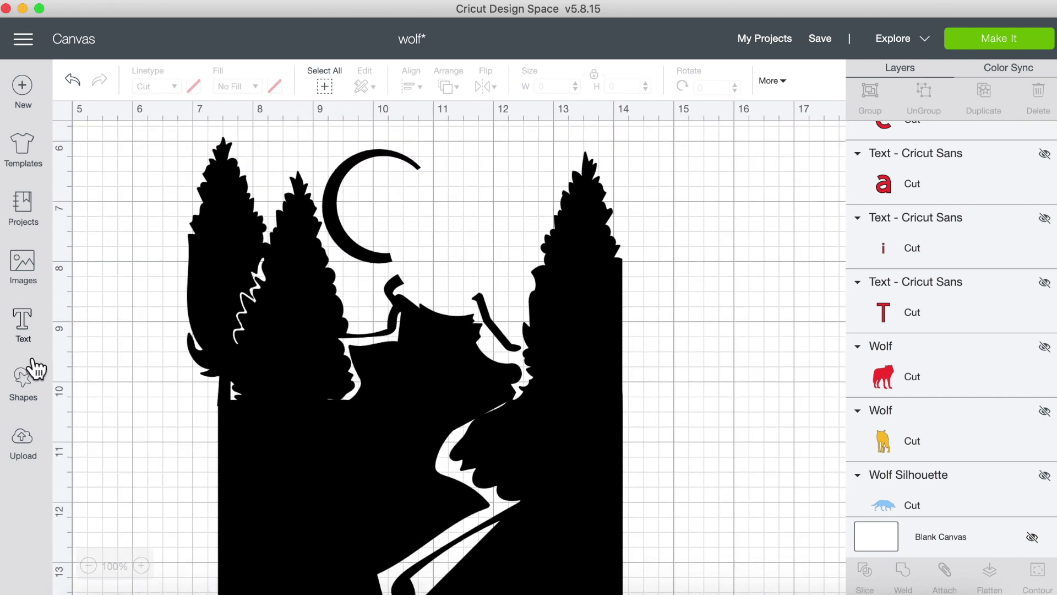
Add a circle beside the moon, color it light green and scale it to about 1.694 in.
{"action": "left_click", "coordinate": [30, 389]}
{"action": "left_click_drag", "start_coordinate": [149, 264], "coordinate": [326, 231]}
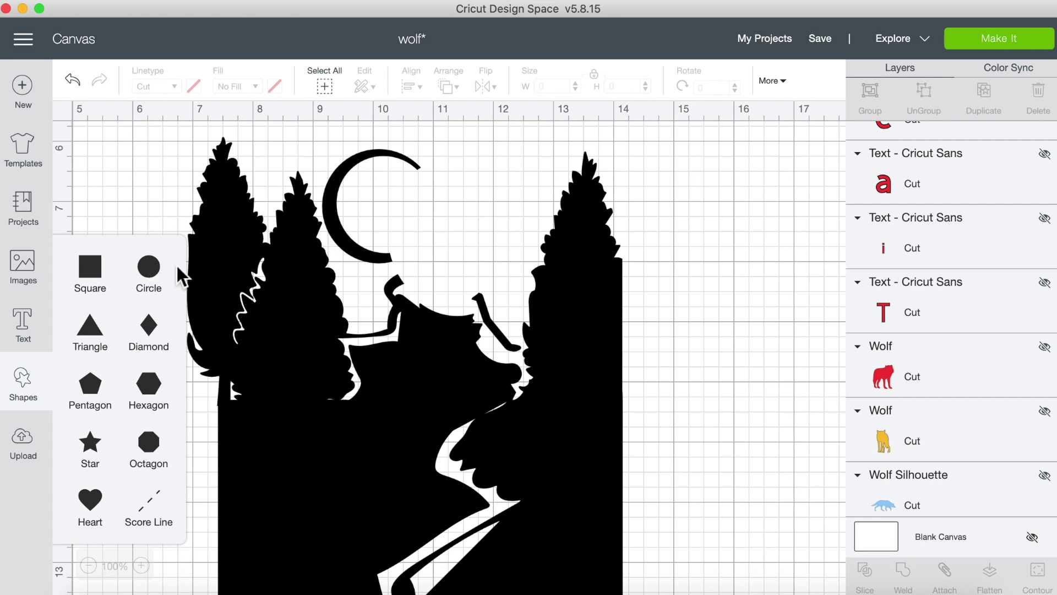
{"action": "left_click", "coordinate": [162, 281]}
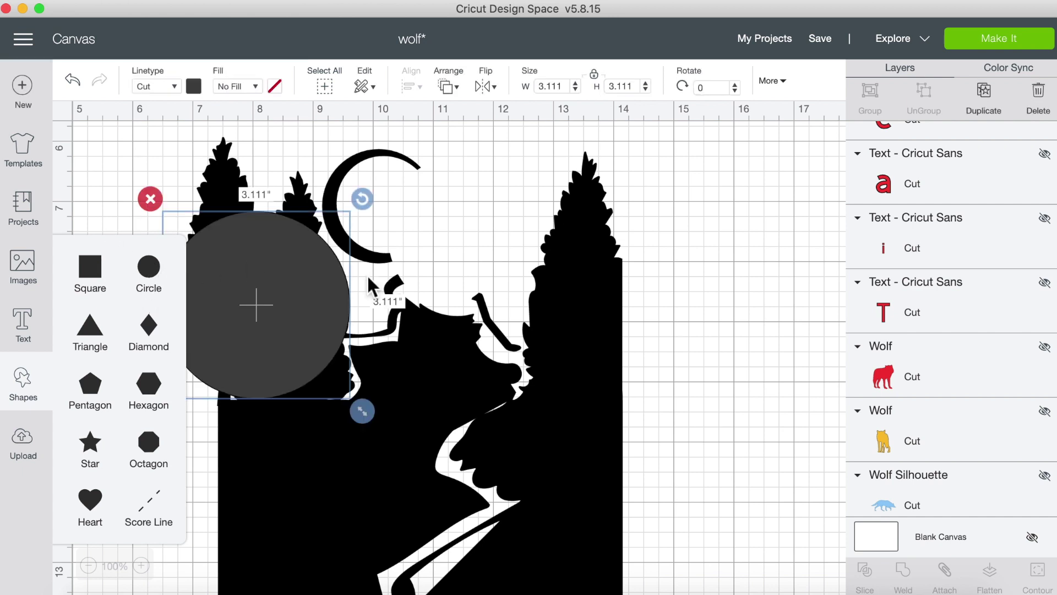
{"action": "left_click_drag", "start_coordinate": [293, 289], "coordinate": [665, 248]}
{"action": "left_click", "coordinate": [194, 87]}
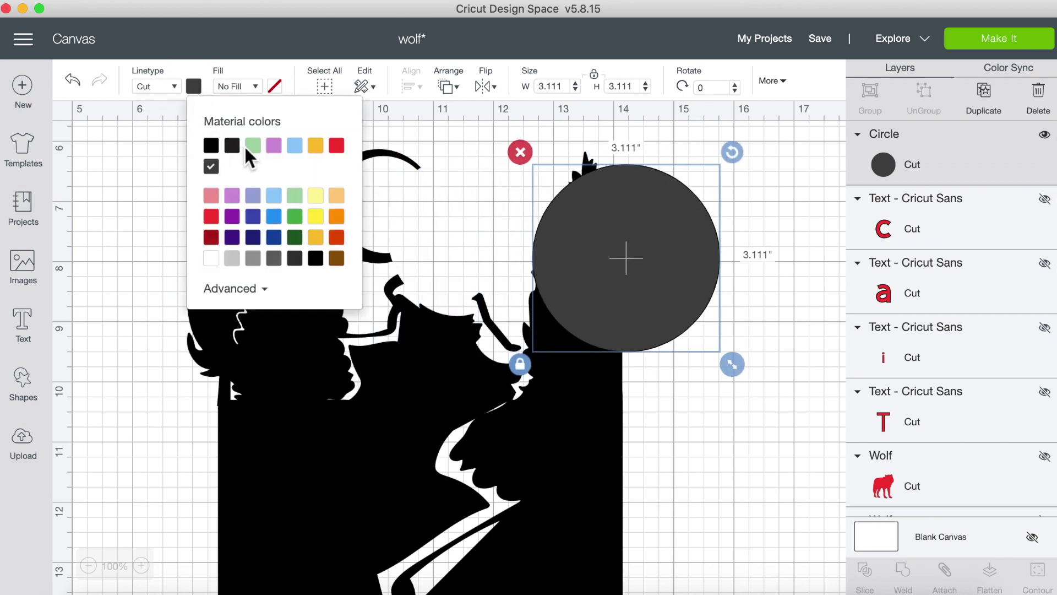
{"action": "left_click", "coordinate": [259, 148]}
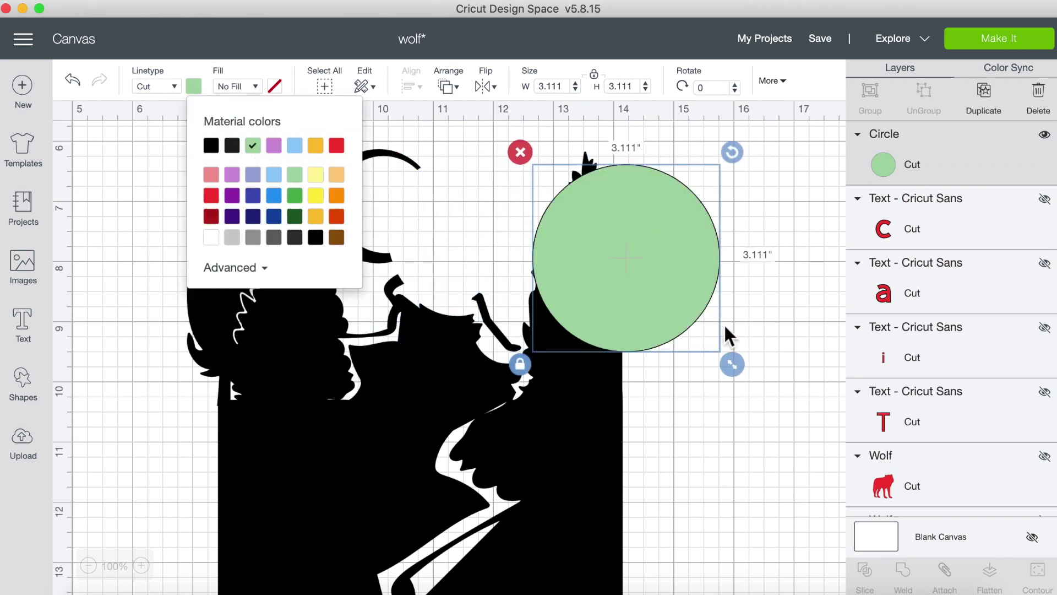
{"action": "left_click_drag", "start_coordinate": [734, 363], "coordinate": [649, 283]}
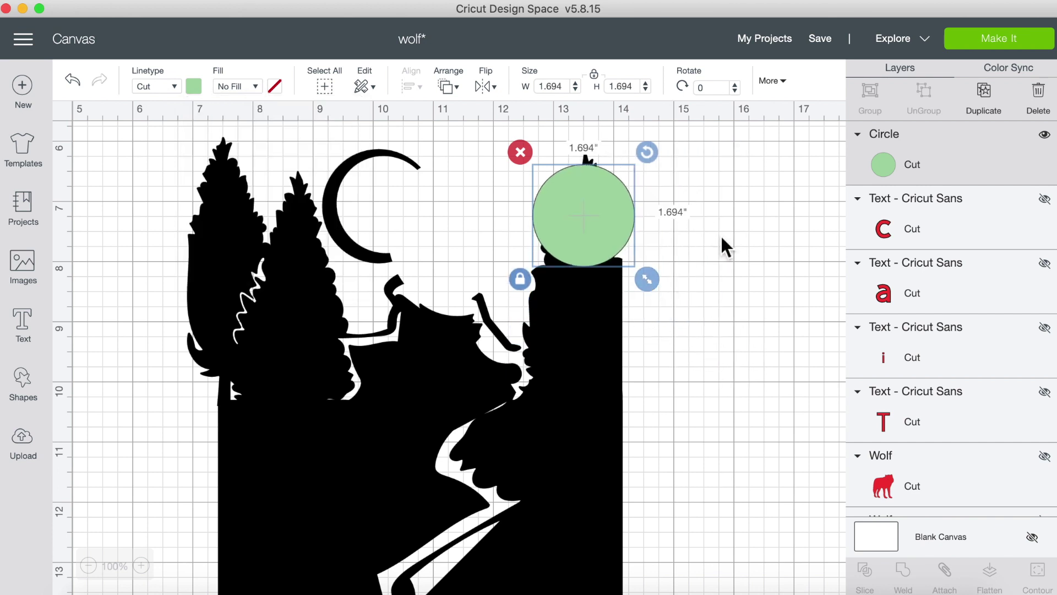
{"action": "left_click", "coordinate": [725, 248]}
Send the green circle behind the forest scene, enlarge it slightly and align the scene so the crescent moon lies entirely within the circle.
{"action": "left_click_drag", "start_coordinate": [611, 220], "coordinate": [437, 209]}
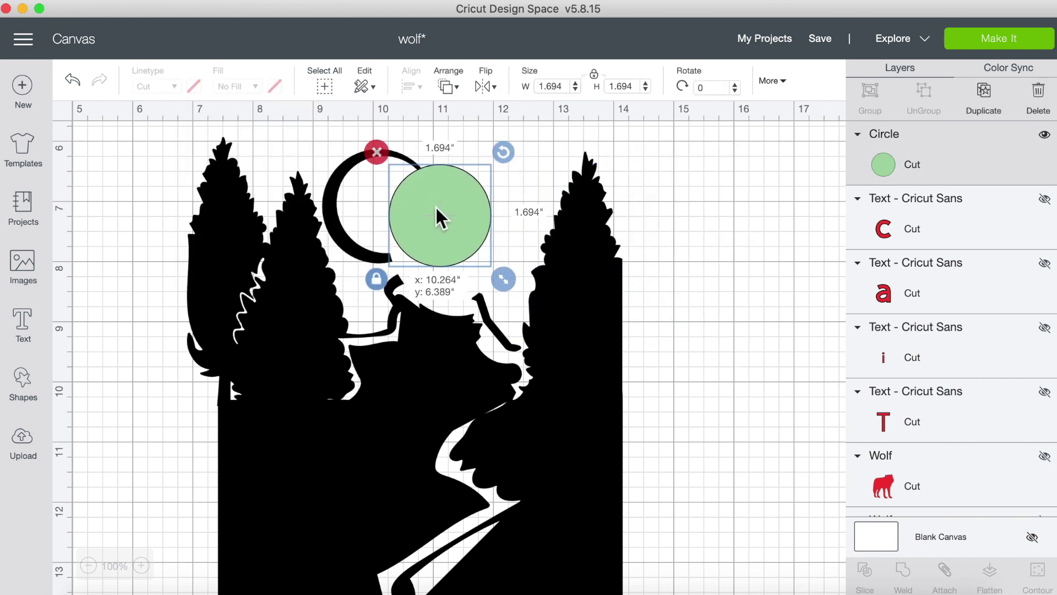
{"action": "right_click", "coordinate": [437, 209]}
{"action": "left_click", "coordinate": [466, 196]}
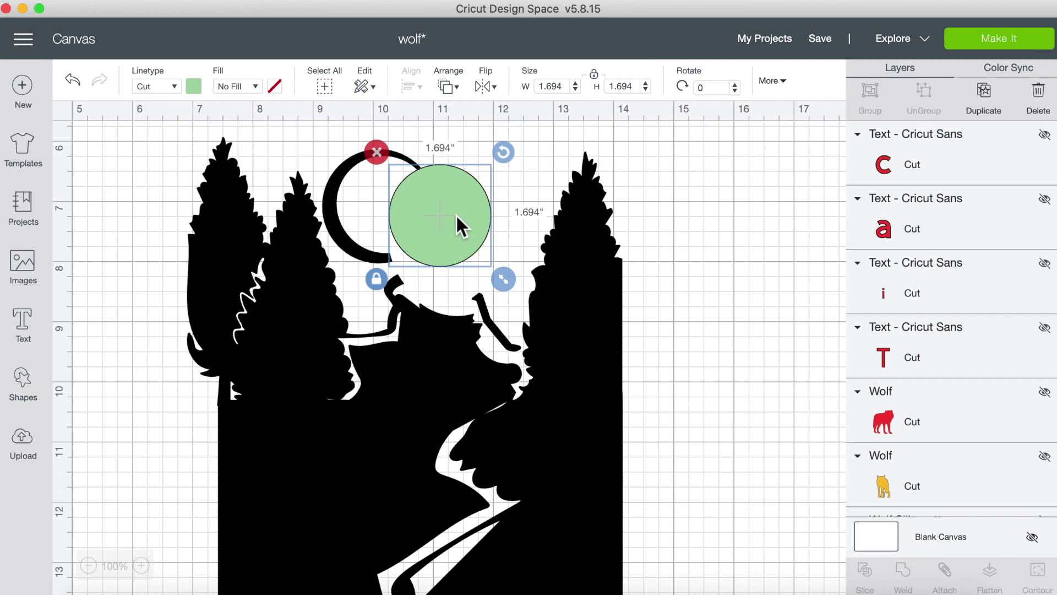
{"action": "mouse_move", "coordinate": [503, 279]}
{"action": "left_mouse_down"}
{"action": "mouse_move", "coordinate": [534, 311]}
{"action": "mouse_move", "coordinate": [513, 285]}
{"action": "left_mouse_up"}
{"action": "left_click_drag", "start_coordinate": [447, 223], "coordinate": [517, 246]}
Slice the forest scene with the green circle to separate the crescent moon, and hide the black crescent piece.
{"action": "left_click", "coordinate": [329, 91]}
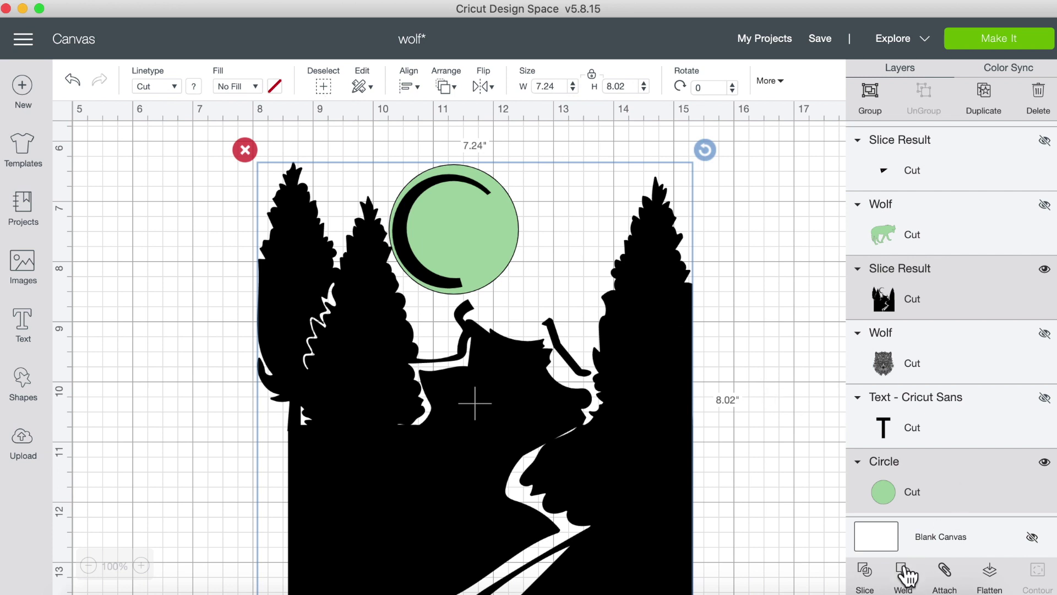
{"action": "left_click", "coordinate": [875, 575]}
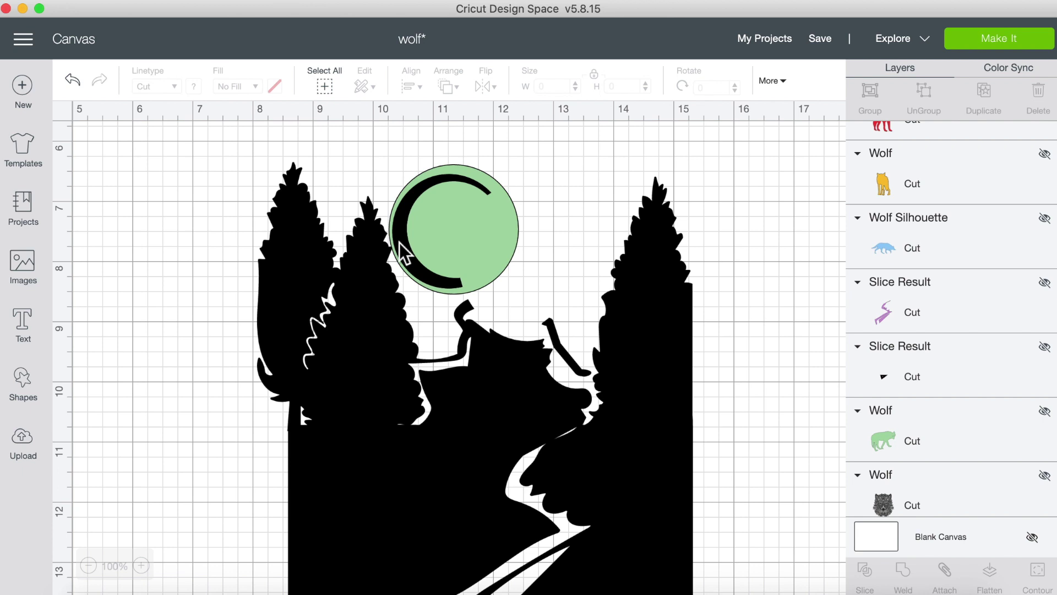
{"action": "left_click_drag", "start_coordinate": [404, 254], "coordinate": [736, 223]}
{"action": "left_click", "coordinate": [1046, 135]}
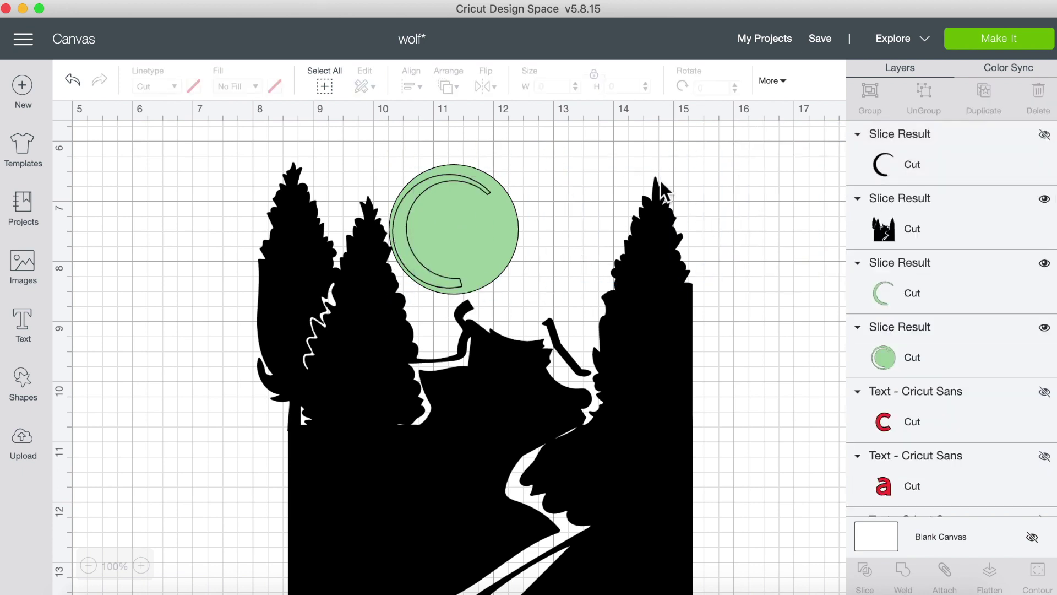
Delete the leftover green circle and crescent pieces, moving the forest scene out of the way and back up.
{"action": "left_click", "coordinate": [526, 199]}
{"action": "left_click_drag", "start_coordinate": [526, 198], "coordinate": [403, 359]}
{"action": "left_click", "coordinate": [464, 177]}
{"action": "key", "text": "Delete"}
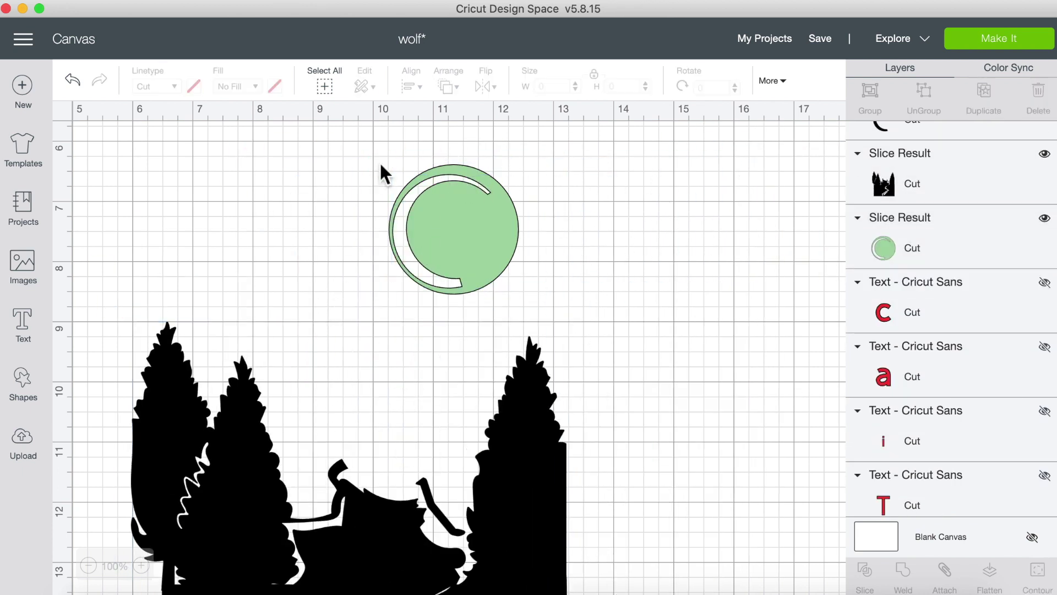
{"action": "left_click", "coordinate": [413, 220]}
{"action": "key", "text": "Delete"}
{"action": "left_click_drag", "start_coordinate": [510, 446], "coordinate": [570, 290]}
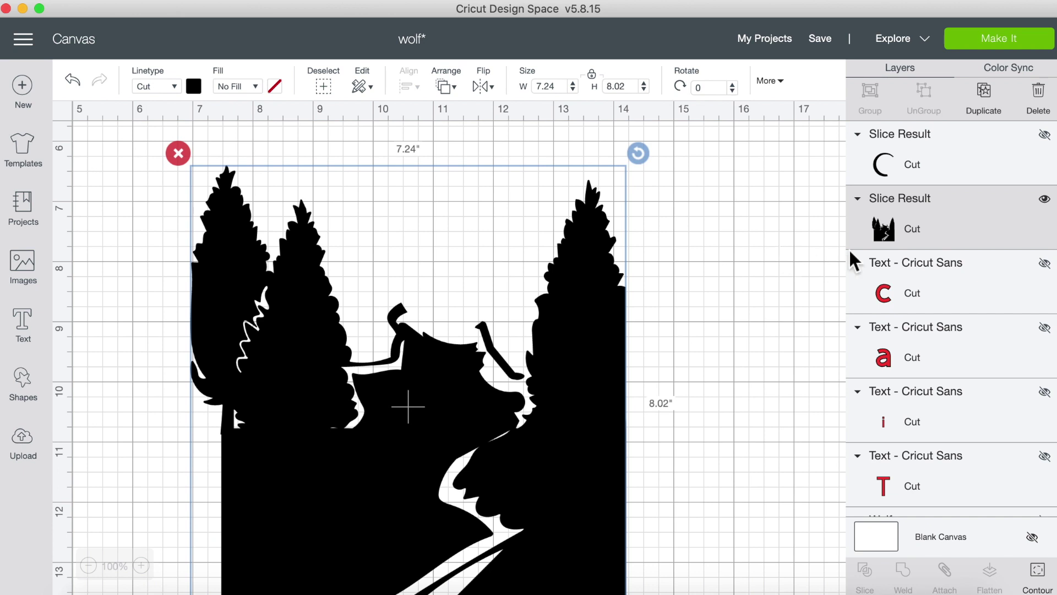
Show the golden wolf and the separated black crescent moon again with the forest scene.
{"action": "scroll", "coordinate": [851, 253], "scroll_direction": "down", "scroll_amount": 6}
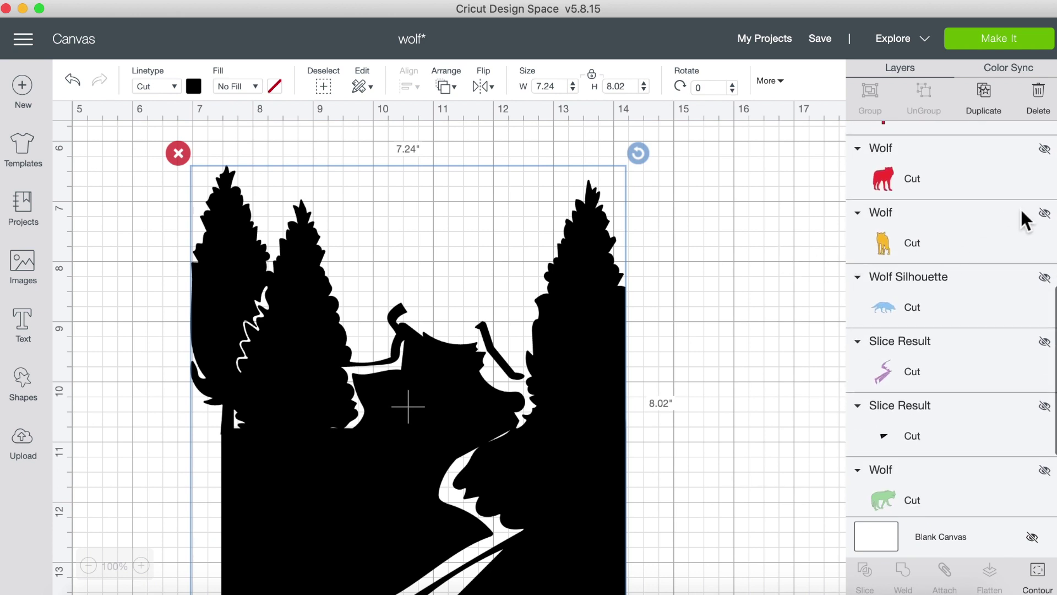
{"action": "left_click", "coordinate": [1045, 213]}
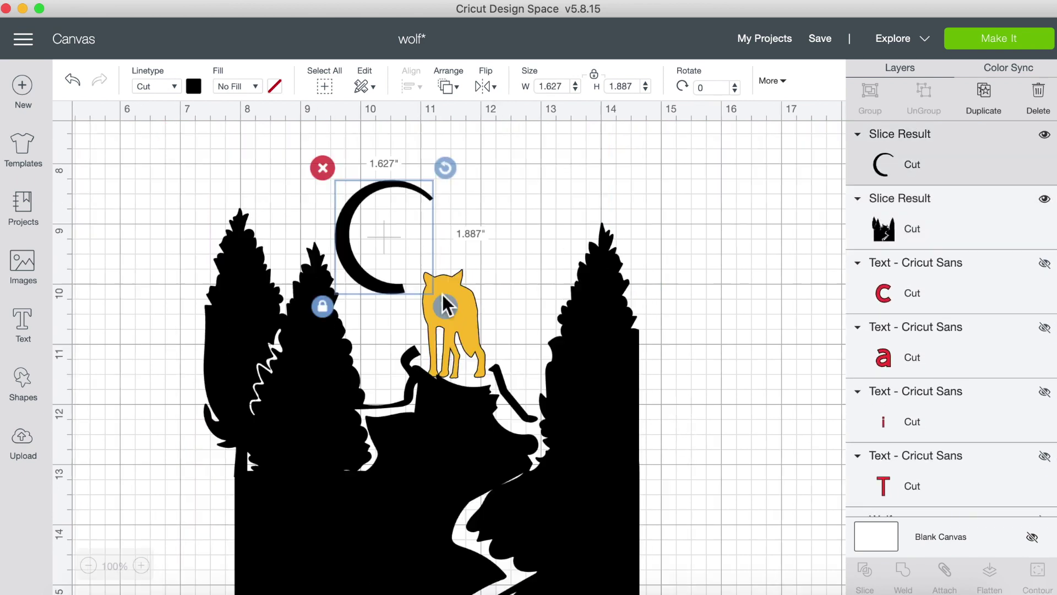
Enlarge the crescent moon to about 1.903 in wide, rotate it 17.61° and shift it slightly toward the wolf.
{"action": "left_click_drag", "start_coordinate": [444, 301], "coordinate": [471, 322]}
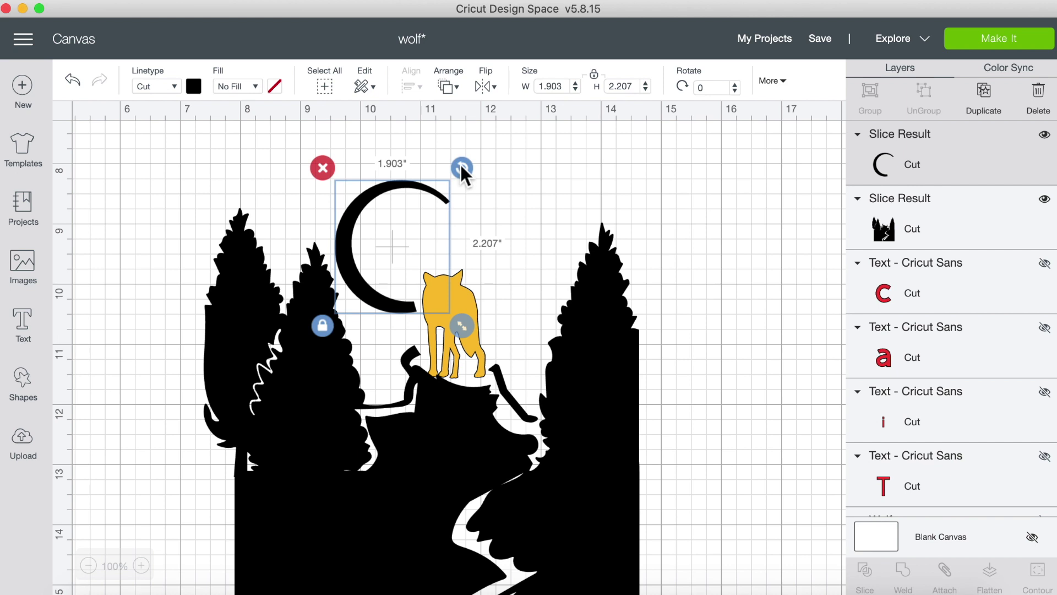
{"action": "left_click_drag", "start_coordinate": [463, 168], "coordinate": [489, 188]}
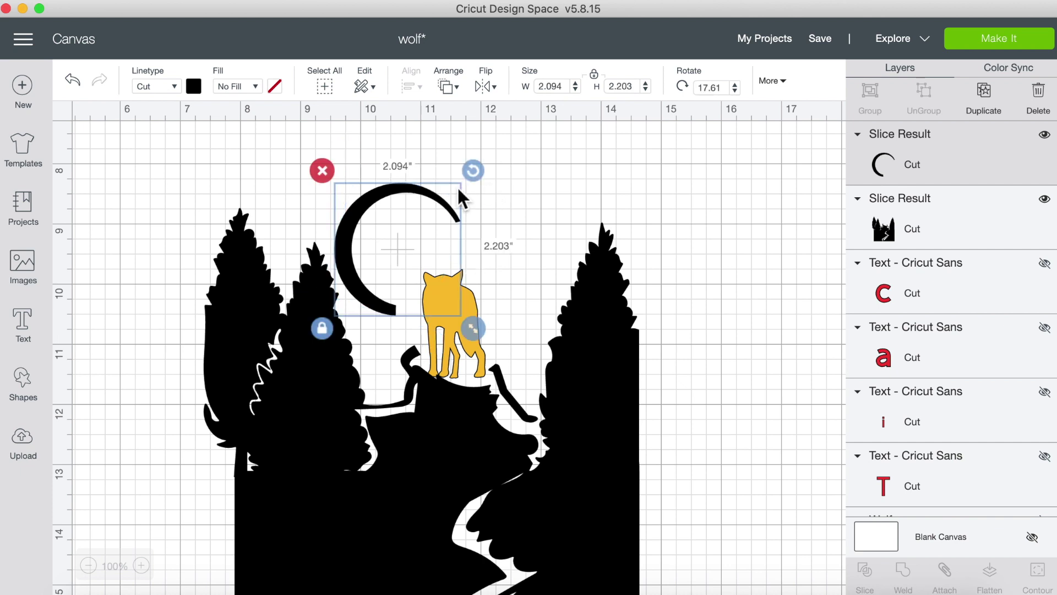
{"action": "left_click_drag", "start_coordinate": [354, 215], "coordinate": [365, 217]}
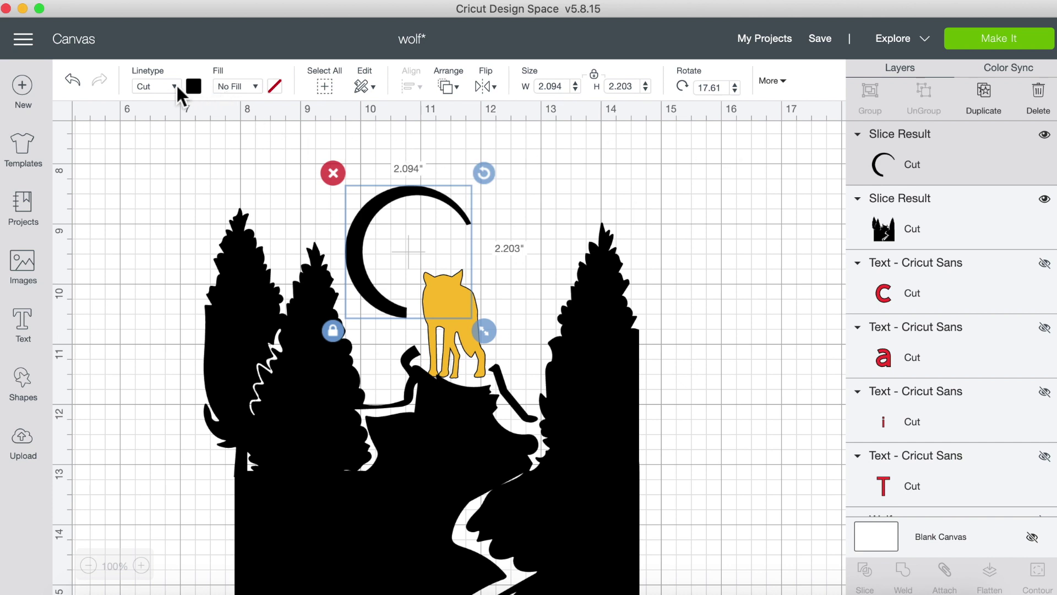
Color the crescent moon pale pink using the first material color.
{"action": "left_click", "coordinate": [194, 86]}
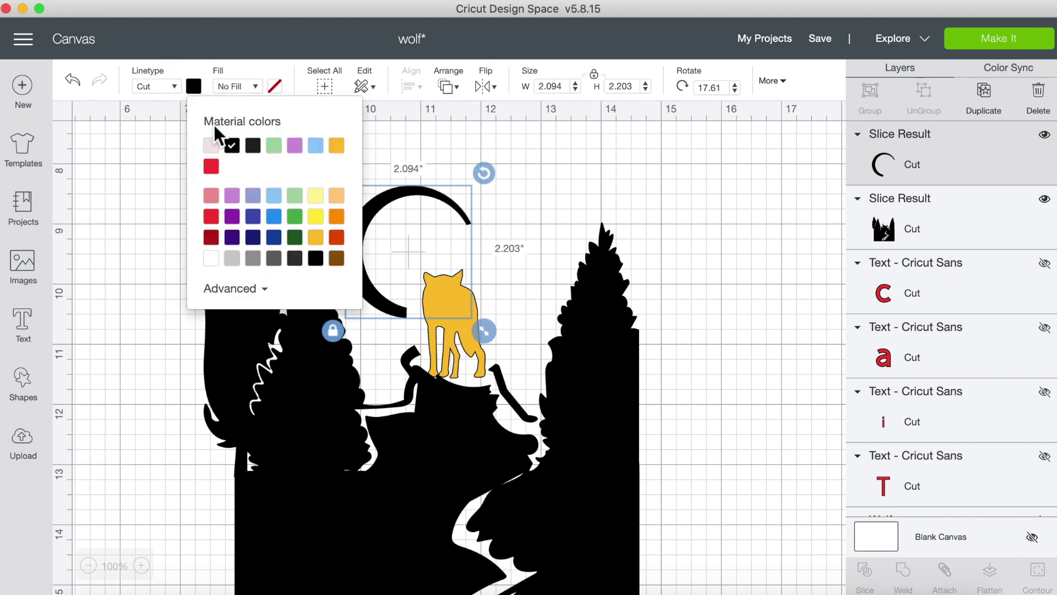
{"action": "left_click", "coordinate": [212, 146]}
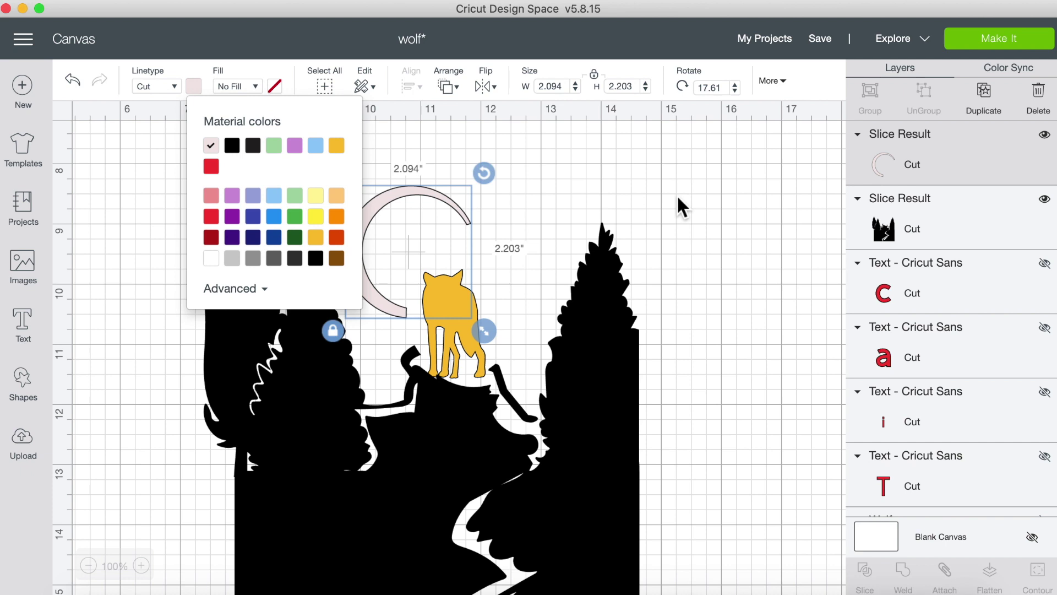
{"action": "left_click", "coordinate": [704, 217]}
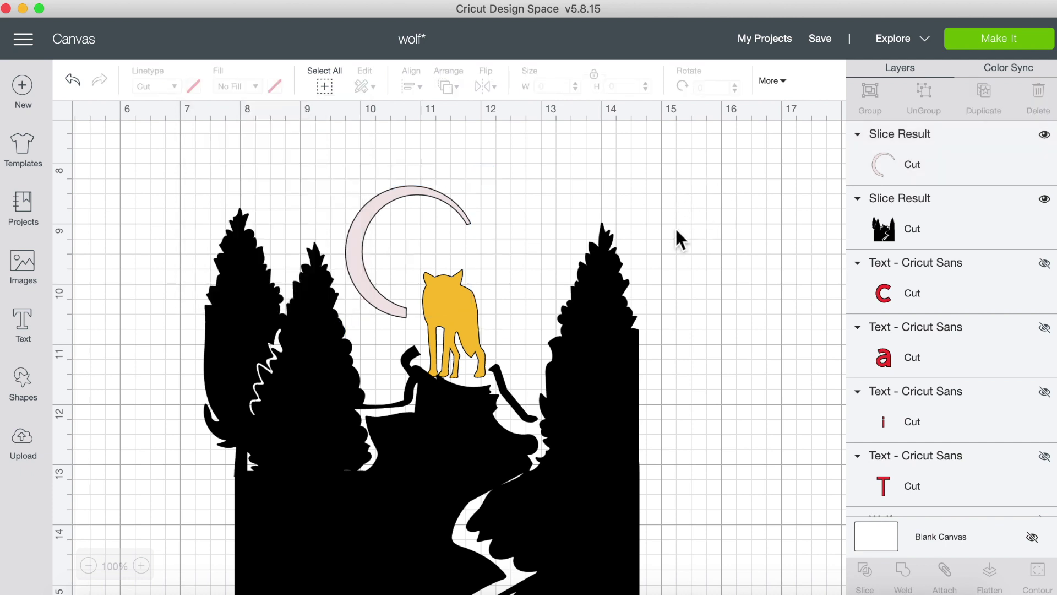
{"action": "left_click", "coordinate": [464, 306]}
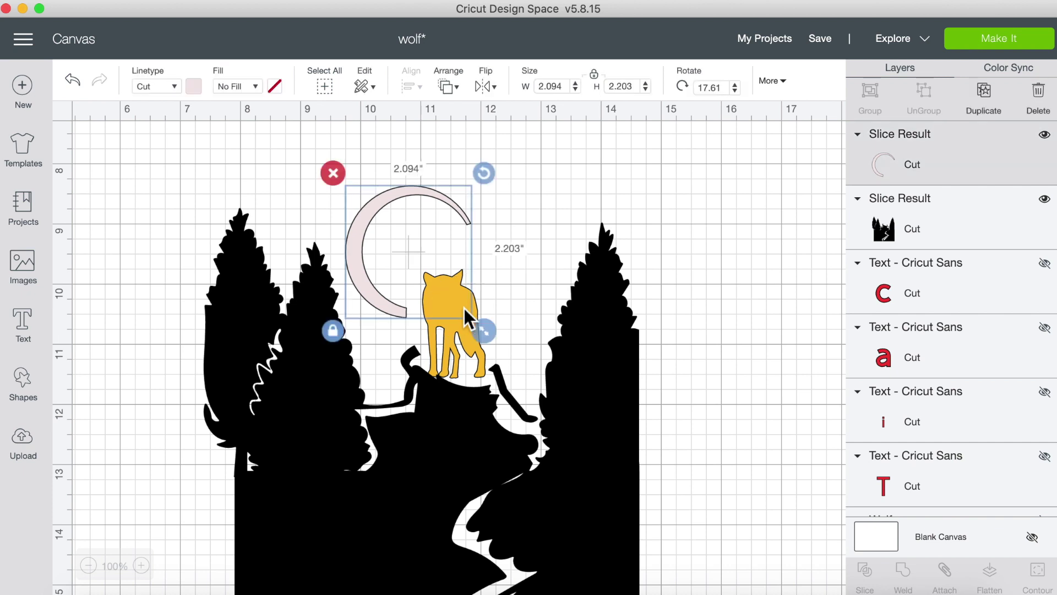
Widen the black forest scene to about 8 in without scaling its height.
{"action": "left_click", "coordinate": [463, 304]}
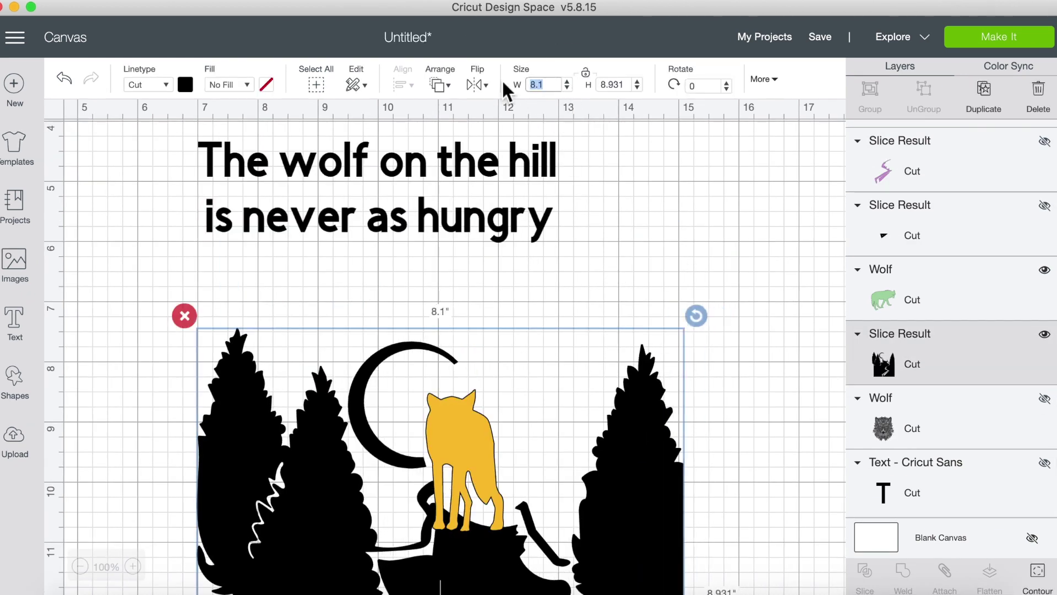
{"action": "scroll", "coordinate": [694, 562], "scroll_direction": "down", "scroll_amount": 5}
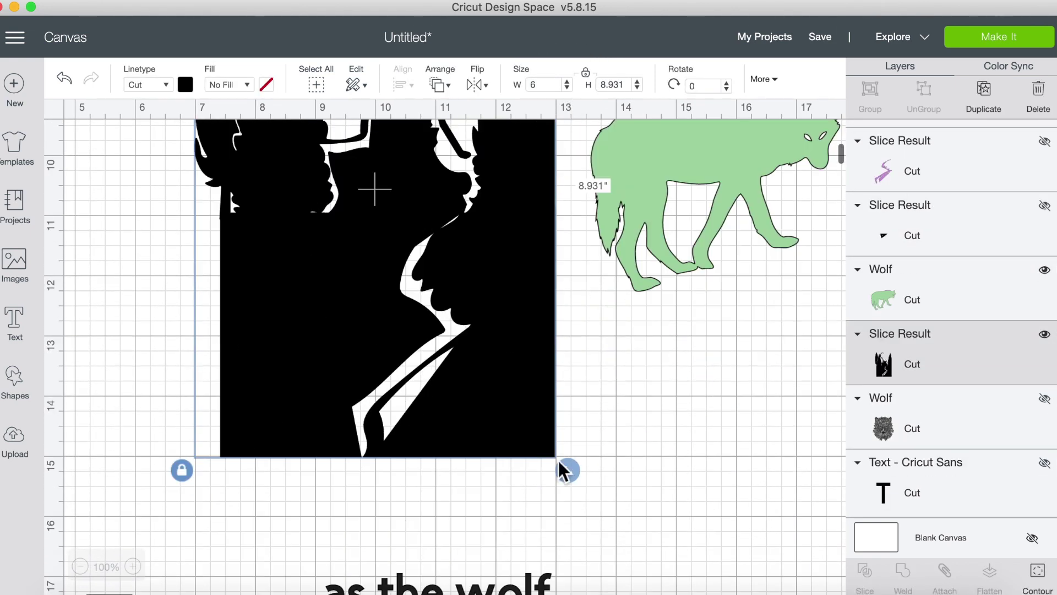
{"action": "left_click_drag", "start_coordinate": [558, 460], "coordinate": [636, 464]}
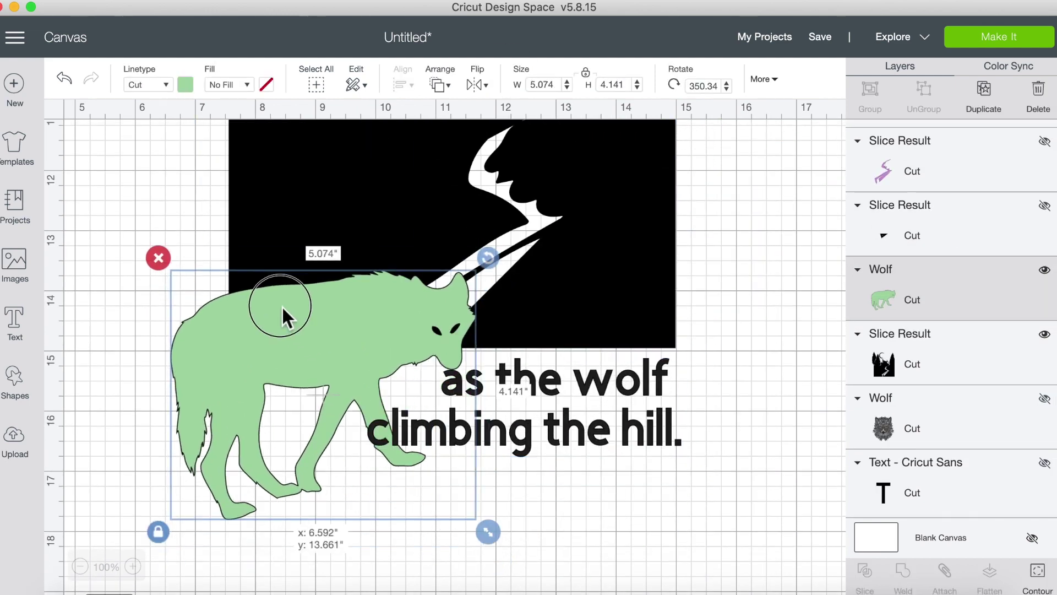
Place the green wolf over the forest scene's lower-left corner and stretch the golden wolf slightly to stand on the hill.
{"action": "left_click_drag", "start_coordinate": [285, 314], "coordinate": [260, 322]}
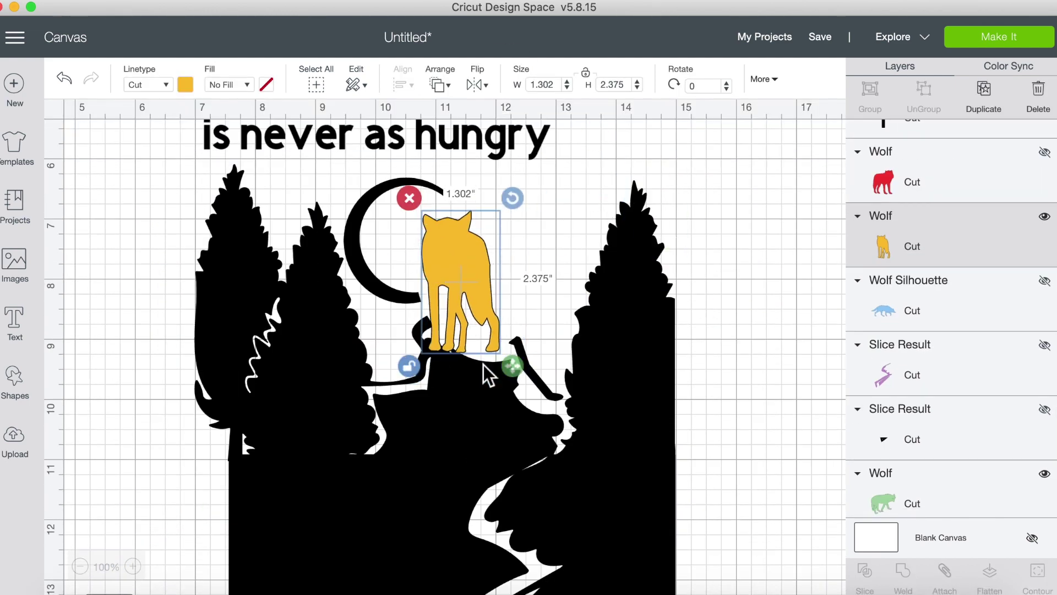
{"action": "left_click_drag", "start_coordinate": [487, 375], "coordinate": [488, 380]}
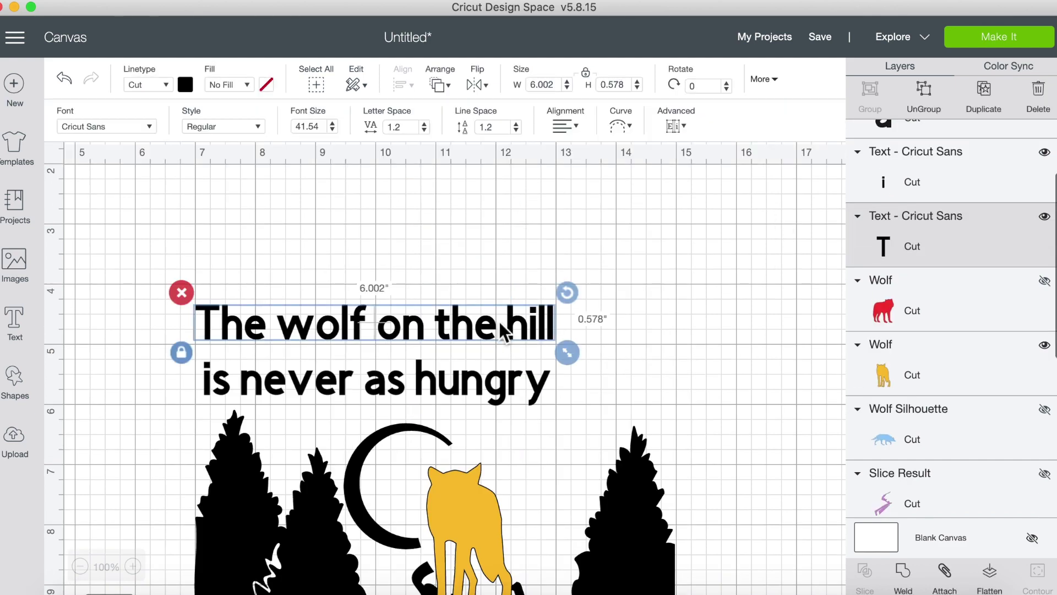
Color the saying red at font size 40 and spread its two upper lines apart above the trees.
{"action": "left_click_drag", "start_coordinate": [561, 407], "coordinate": [563, 409]}
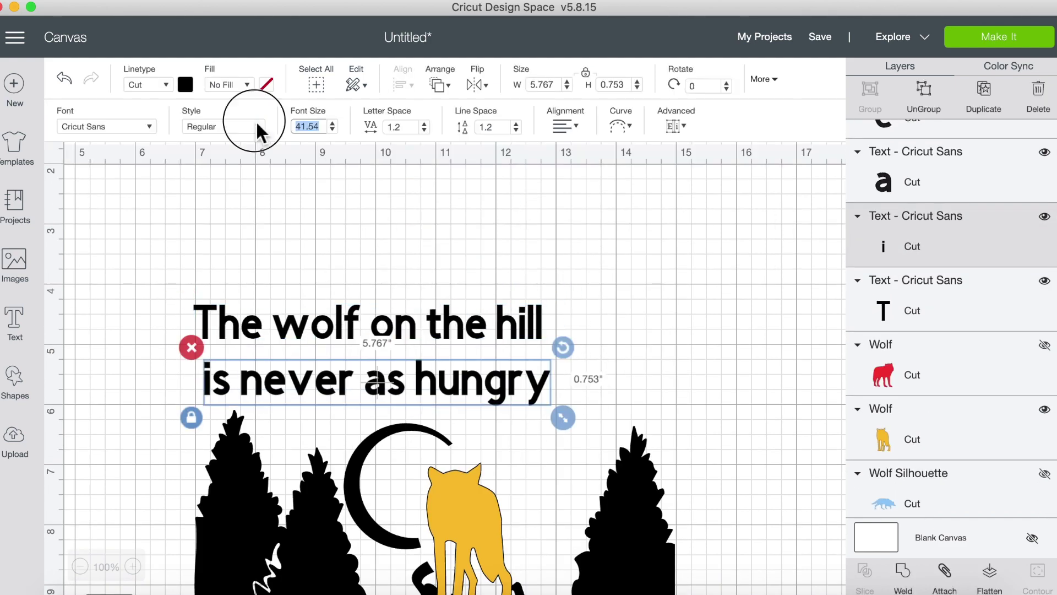
{"action": "left_click", "coordinate": [613, 330]}
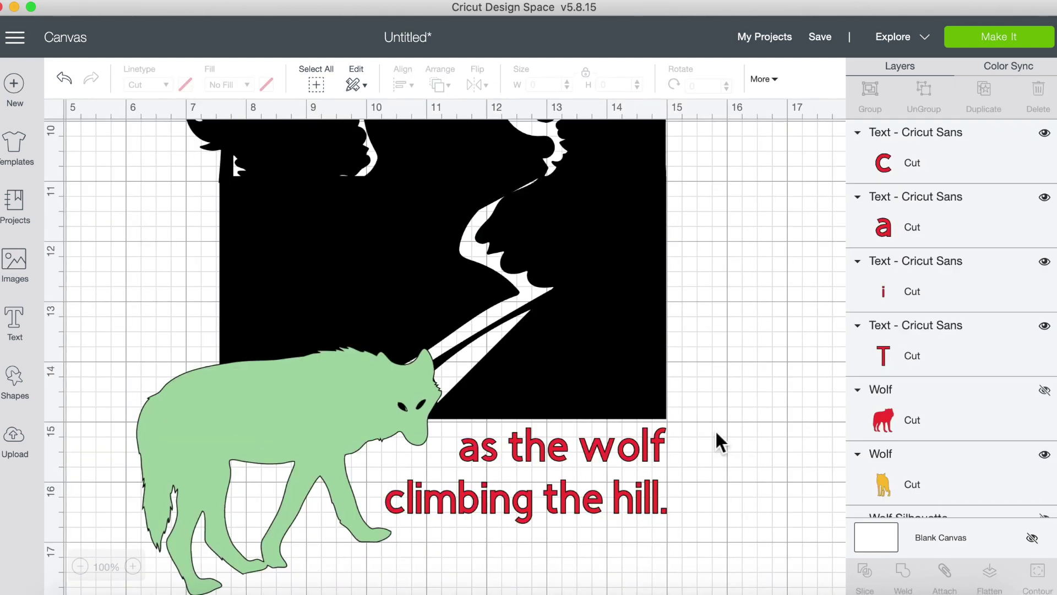
{"action": "scroll", "coordinate": [715, 429], "scroll_direction": "up", "scroll_amount": 10}
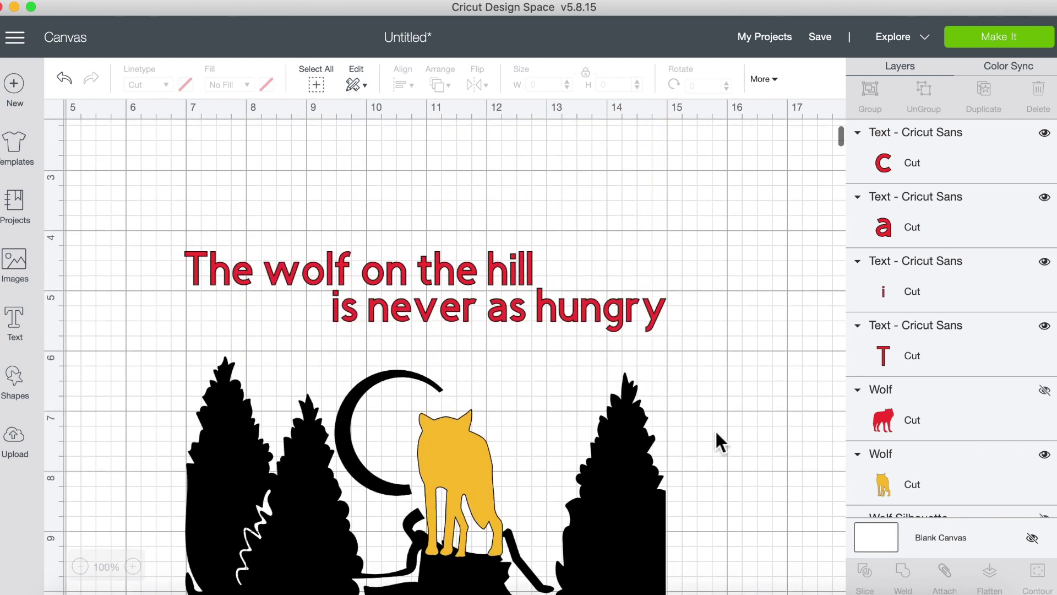
{"action": "mouse_move", "coordinate": [560, 307]}
{"action": "left_mouse_down"}
{"action": "mouse_move", "coordinate": [573, 318]}
{"action": "mouse_move", "coordinate": [558, 325]}
{"action": "left_mouse_up"}
{"action": "left_click", "coordinate": [455, 269]}
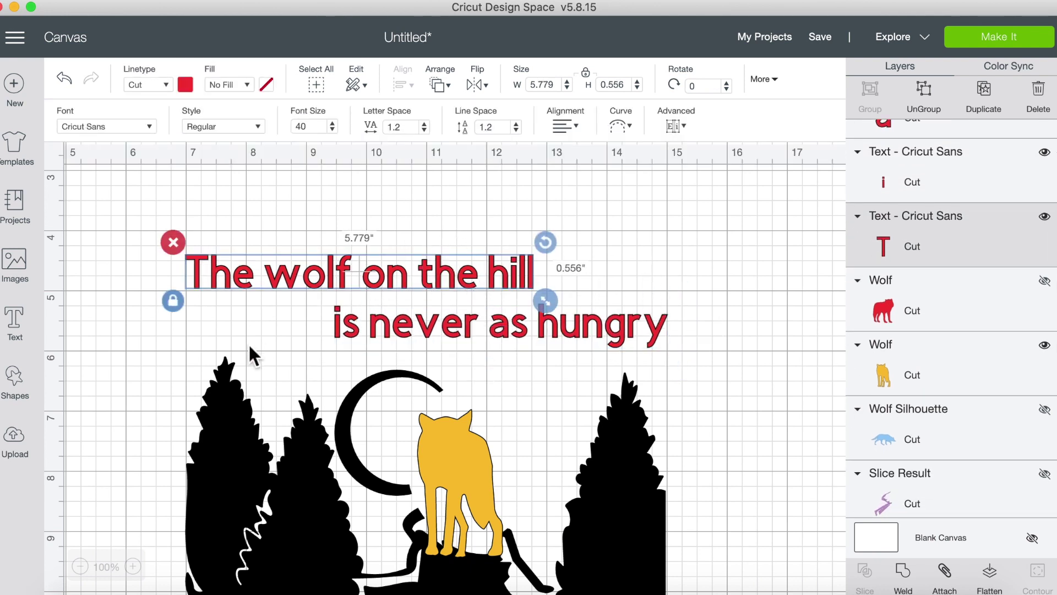
Review the whole wolf composition from the upper text lines down to the closing lines beside the green wolf.
{"action": "left_click", "coordinate": [743, 369]}
{"action": "scroll", "coordinate": [744, 369], "scroll_direction": "down", "scroll_amount": 10}
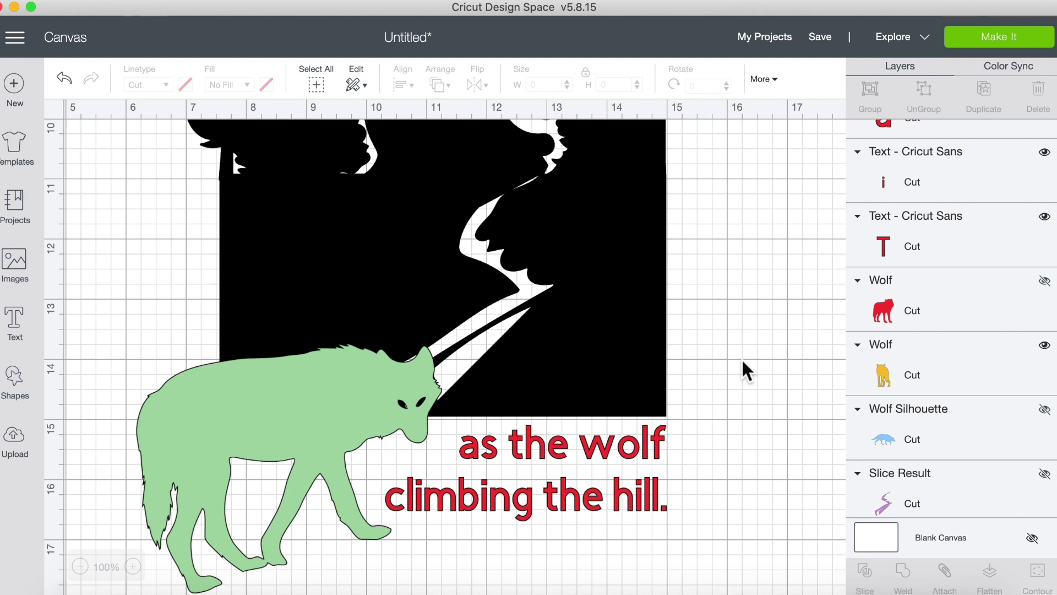
{"action": "scroll", "coordinate": [742, 358], "scroll_direction": "up", "scroll_amount": 1}
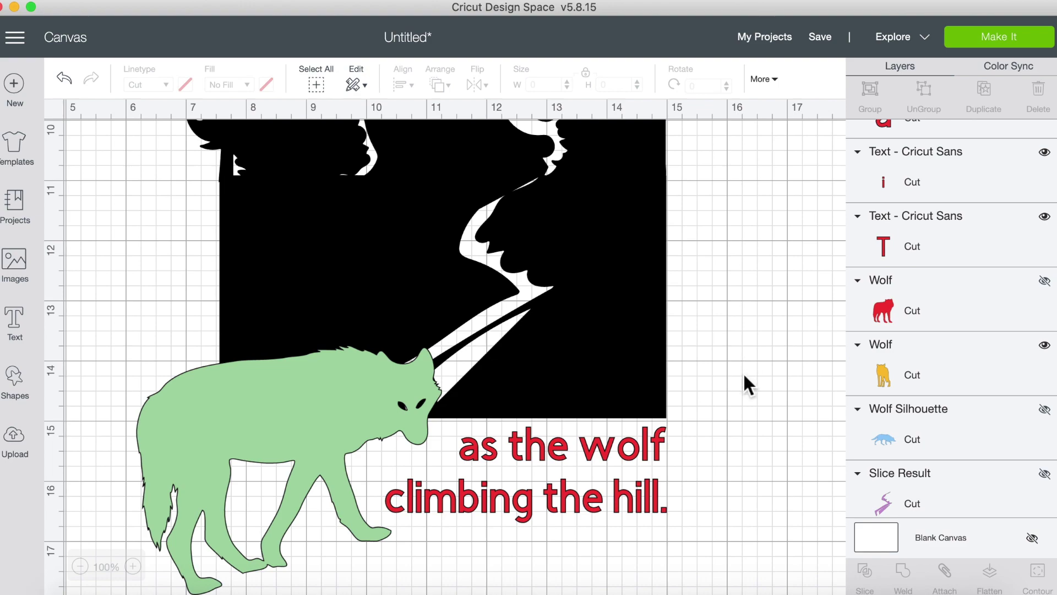
{"action": "scroll", "coordinate": [743, 375], "scroll_direction": "up", "scroll_amount": 12}
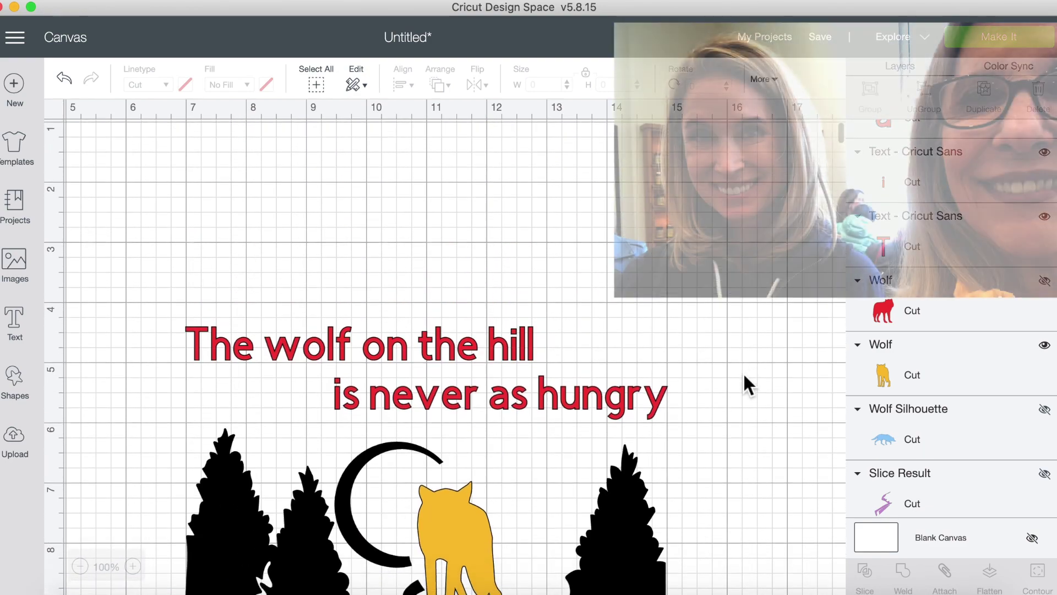
{"action": "scroll", "coordinate": [744, 376], "scroll_direction": "down", "scroll_amount": 13}
{"action": "scroll", "coordinate": [744, 384], "scroll_direction": "down", "scroll_amount": 1}
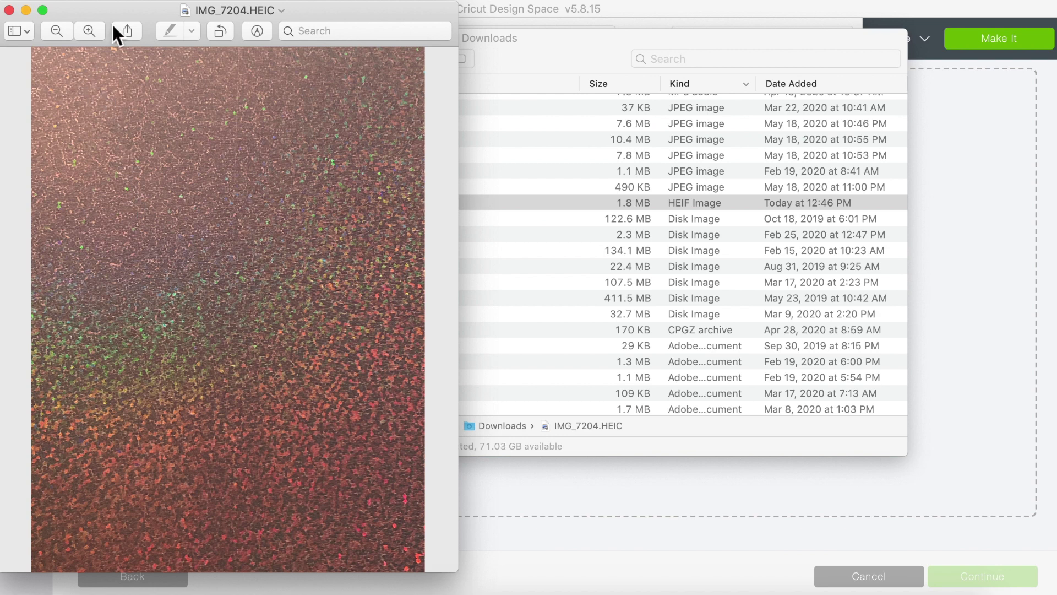
Take a selection screenshot of the glitter texture in IMG_7204.HEIC so it opens as a new image.
{"action": "left_click", "coordinate": [110, 2]}
{"action": "mouse_move", "coordinate": [292, 266]}
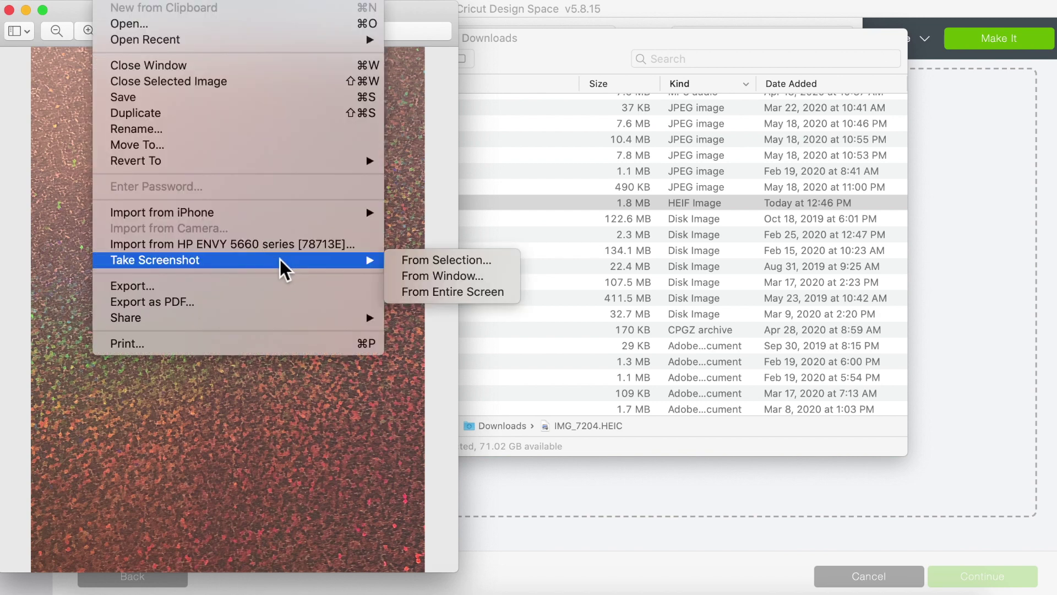
{"action": "left_click", "coordinate": [410, 263]}
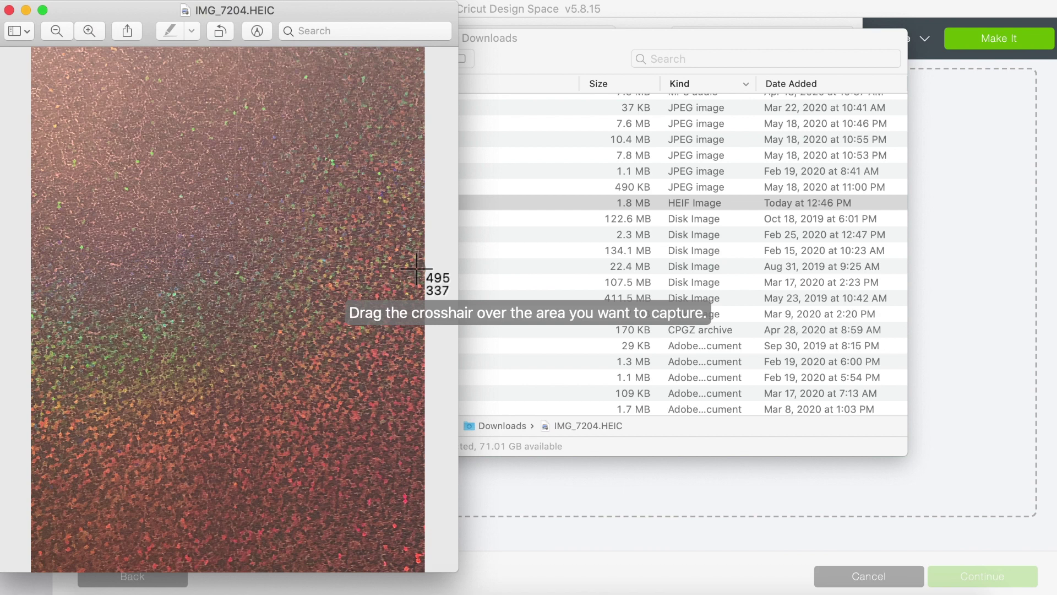
{"action": "key", "text": "Escape"}
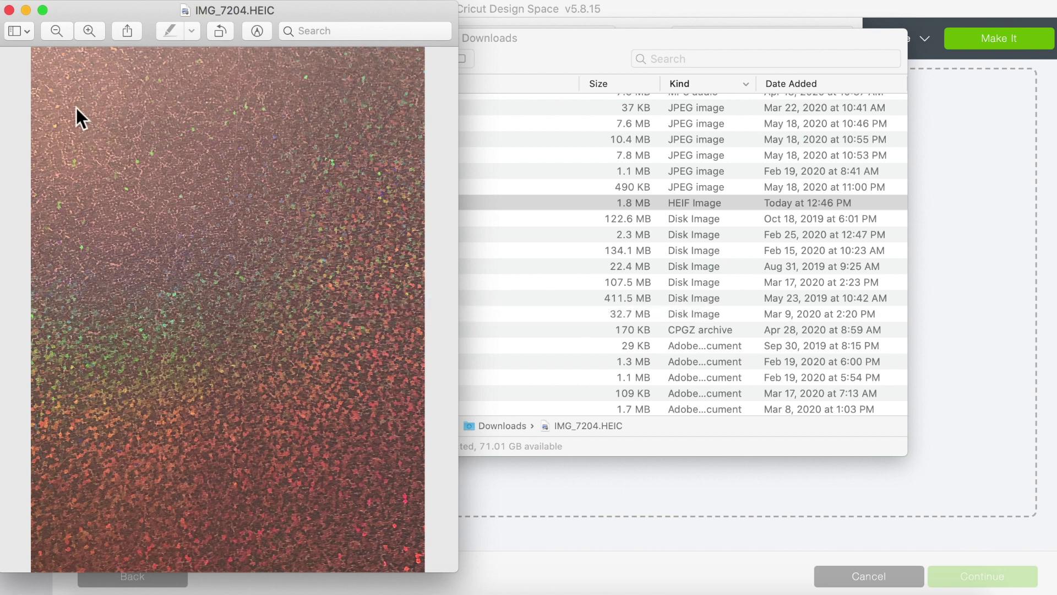
{"action": "left_click_drag", "start_coordinate": [75, 106], "coordinate": [406, 557]}
{"action": "key", "text": "super+c"}
{"action": "key", "text": "super+n"}
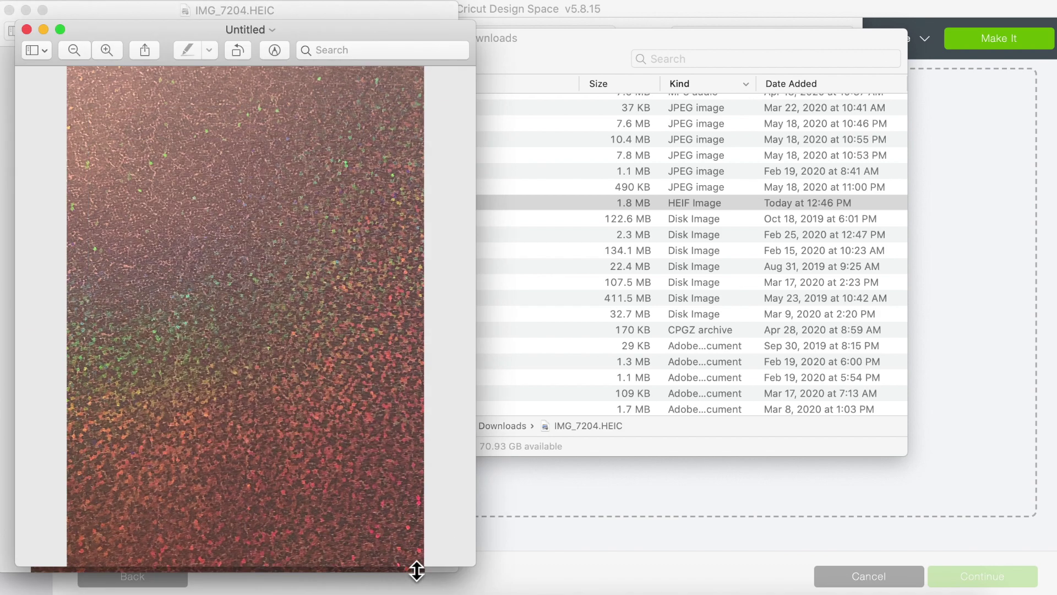
Name the new glitter screenshot holo and keep it on the Desktop.
{"action": "left_click", "coordinate": [273, 29]}
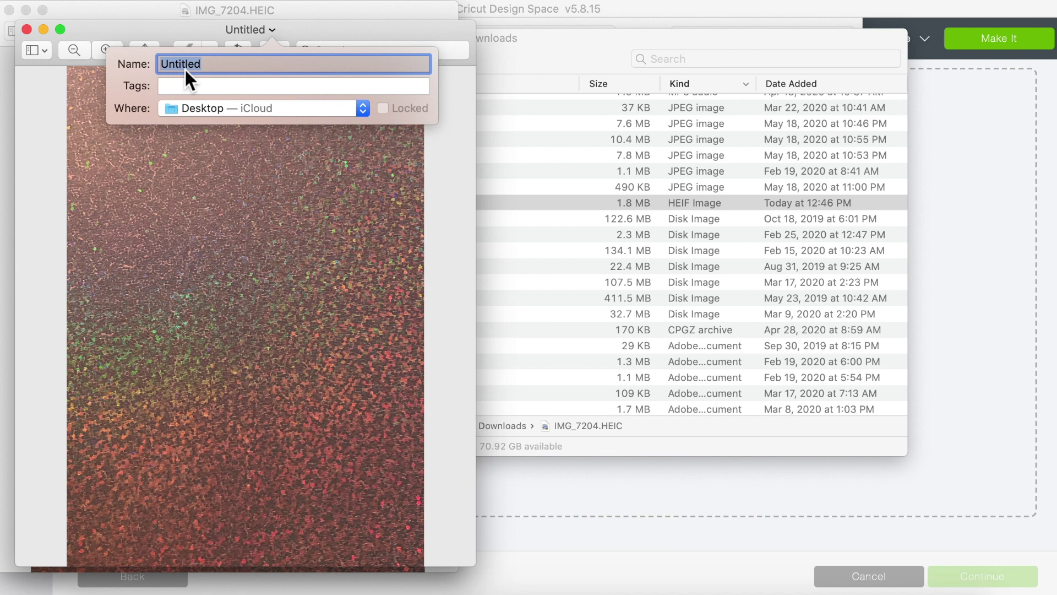
{"action": "type", "text": "holo"}
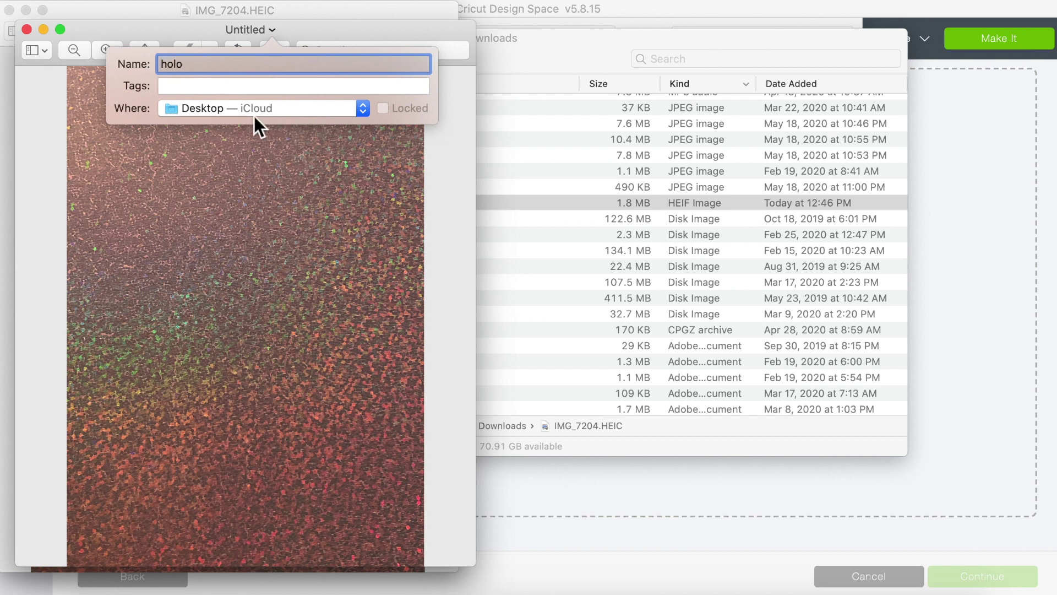
{"action": "key", "text": "Return"}
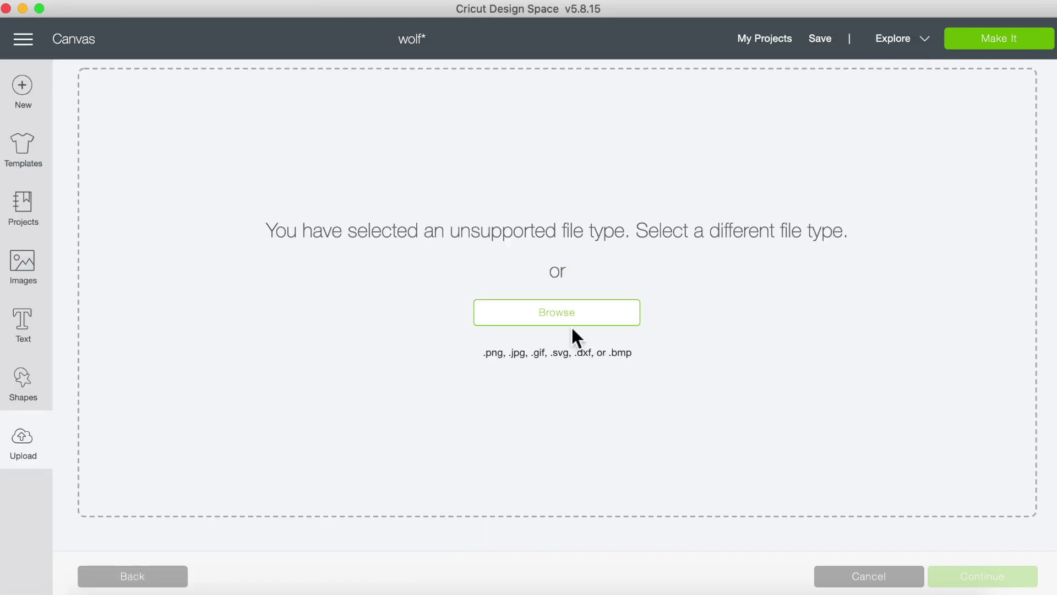
Browse to the Desktop from the Cricut Design Space upload page and open the holo image.
{"action": "left_click", "coordinate": [559, 315]}
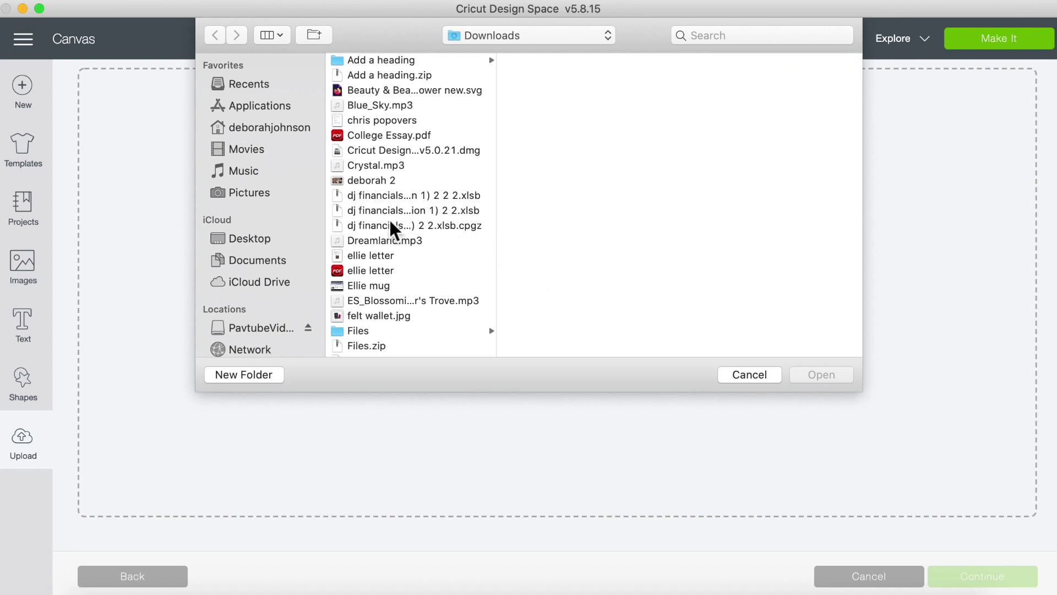
{"action": "left_click", "coordinate": [270, 239]}
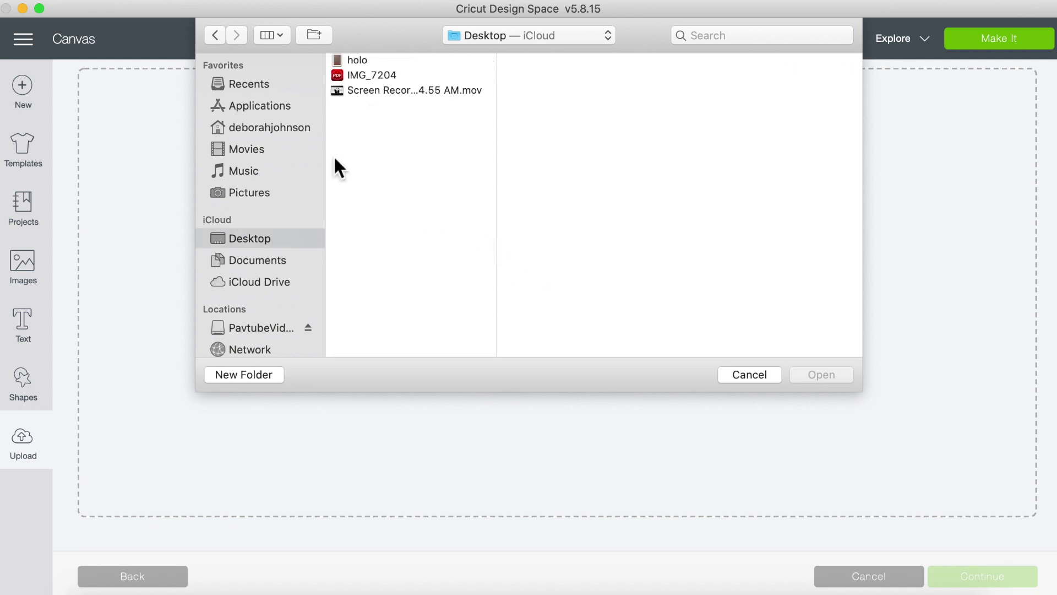
{"action": "left_click", "coordinate": [362, 62]}
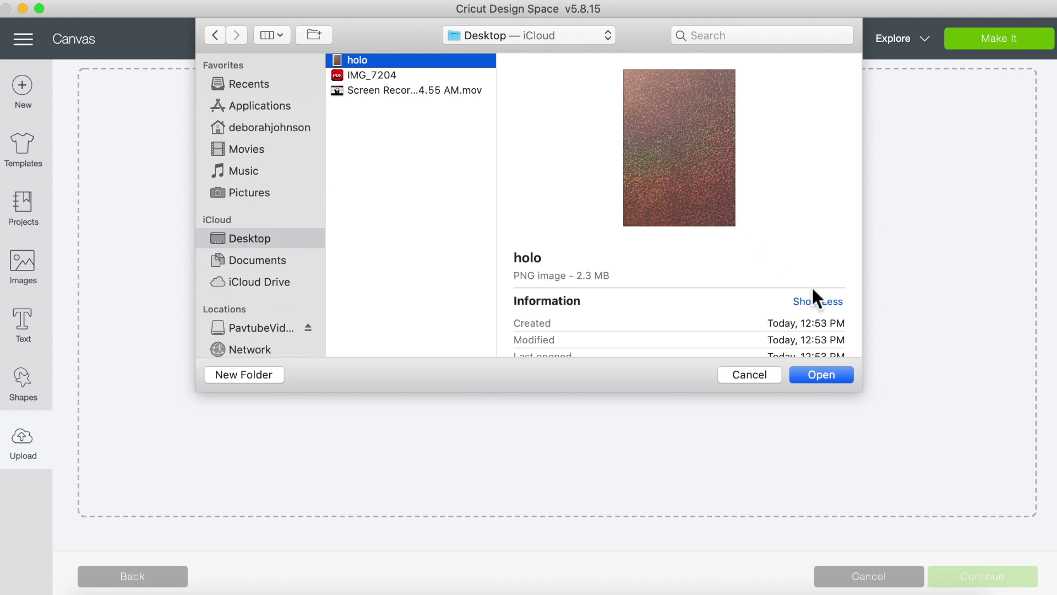
{"action": "left_click", "coordinate": [814, 375]}
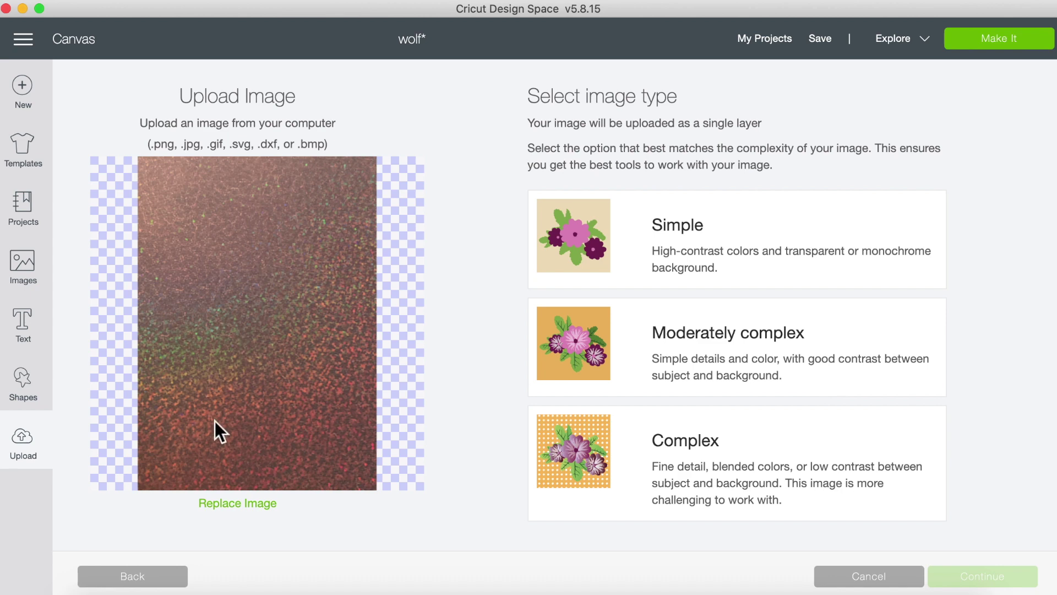
Upload holo as a Simple image without erasing anything and save it as a Print Then Cut image.
{"action": "left_click", "coordinate": [595, 246]}
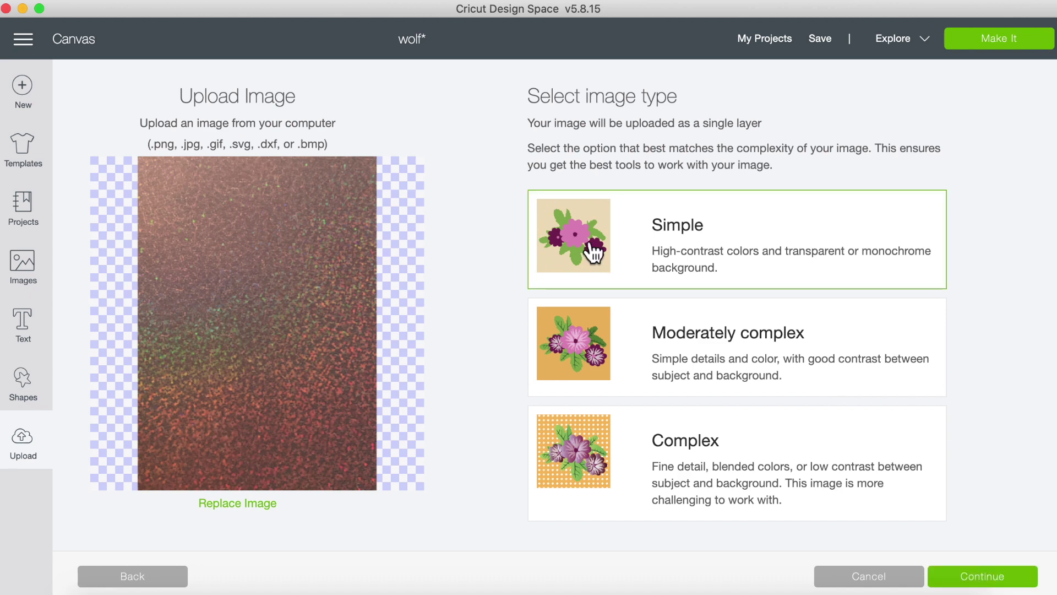
{"action": "left_click", "coordinate": [983, 579]}
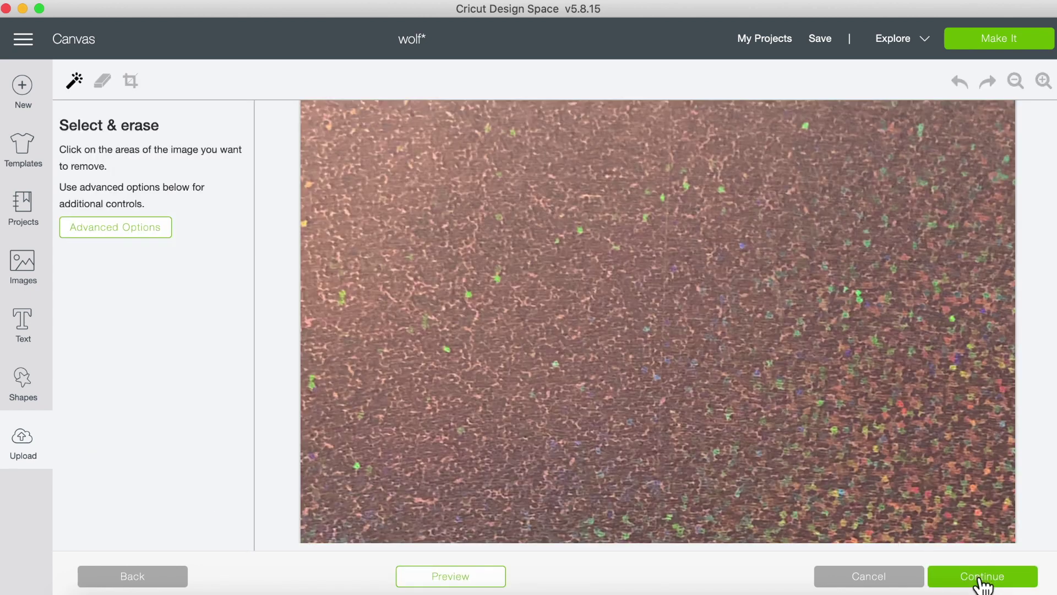
{"action": "left_click", "coordinate": [983, 577]}
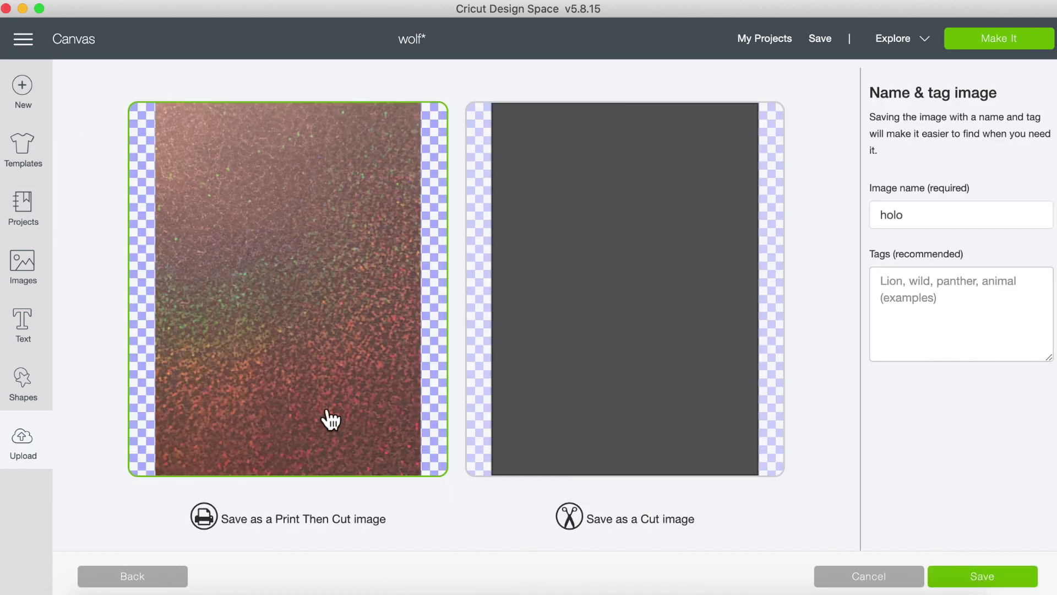
{"action": "left_click", "coordinate": [979, 572]}
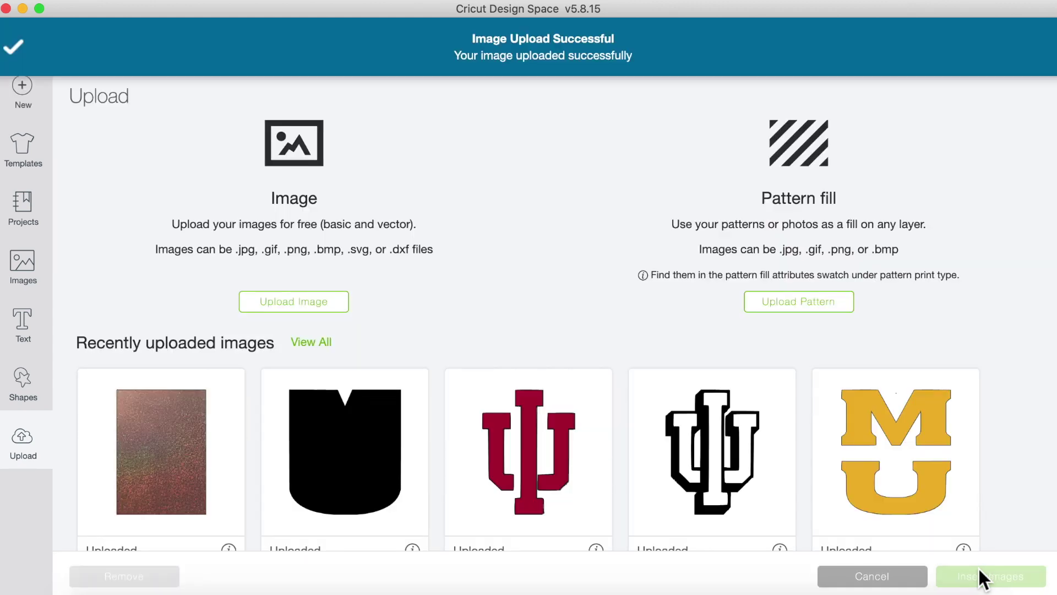
Insert the uploaded holo image onto the canvas and move it to the right, off the start of the red text.
{"action": "left_click", "coordinate": [168, 481]}
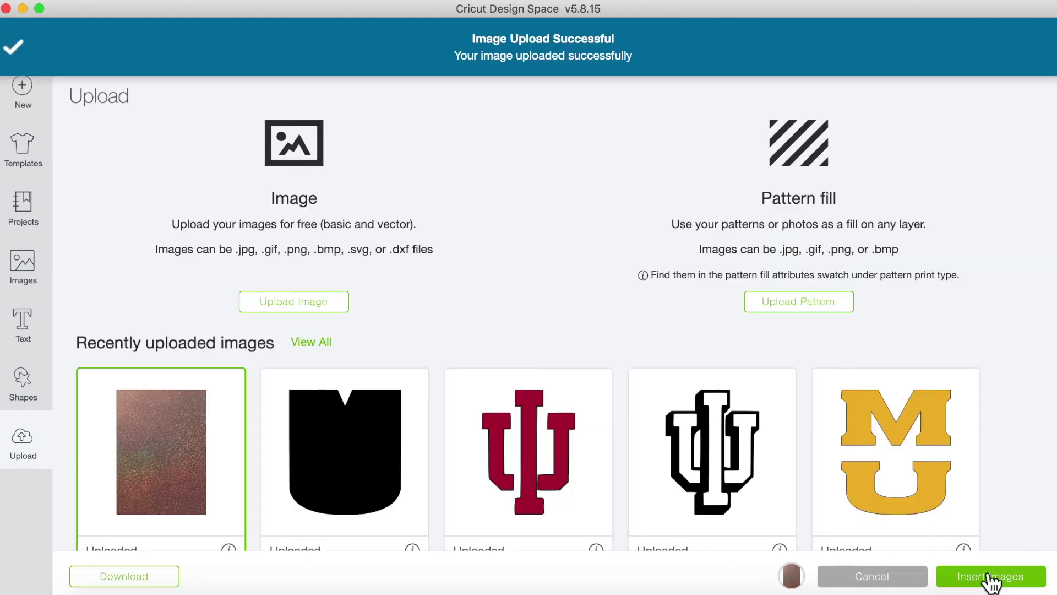
{"action": "left_click", "coordinate": [996, 578]}
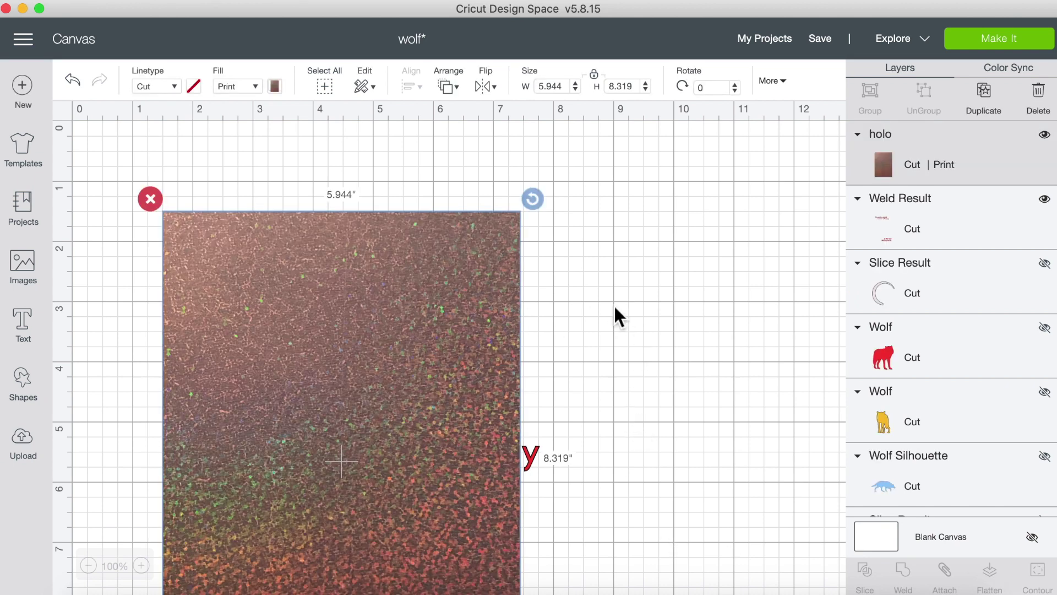
{"action": "left_click_drag", "start_coordinate": [274, 337], "coordinate": [516, 303]}
Hide the welded red saying and move the holo image back toward the canvas's left side.
{"action": "left_click", "coordinate": [360, 426]}
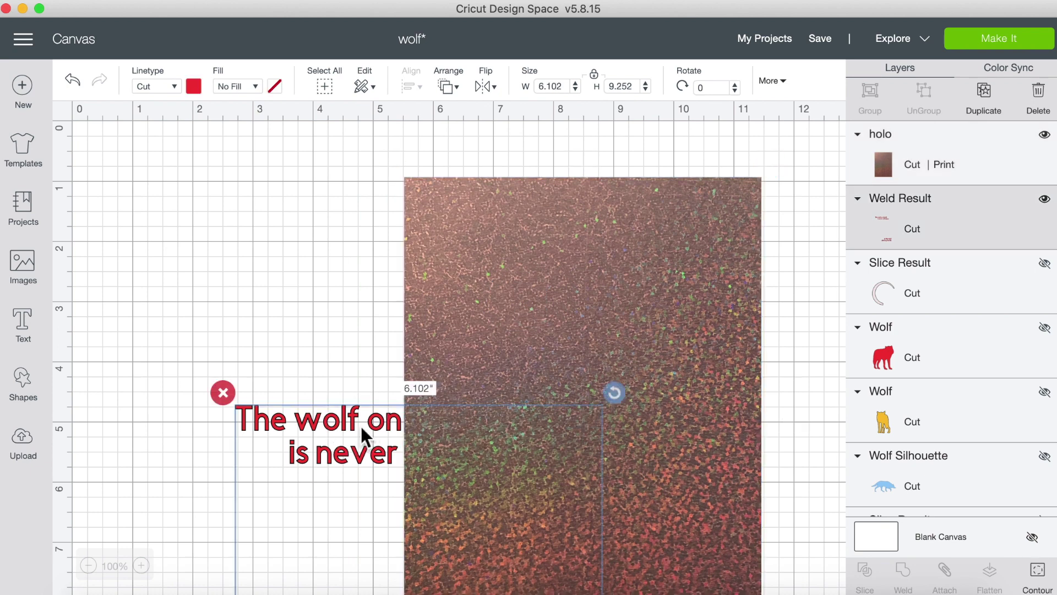
{"action": "left_click", "coordinate": [1045, 198]}
{"action": "left_click", "coordinate": [573, 296]}
Show the black forest scene again and send it to the front of the holo image.
{"action": "scroll", "coordinate": [971, 441], "scroll_direction": "down", "scroll_amount": 10}
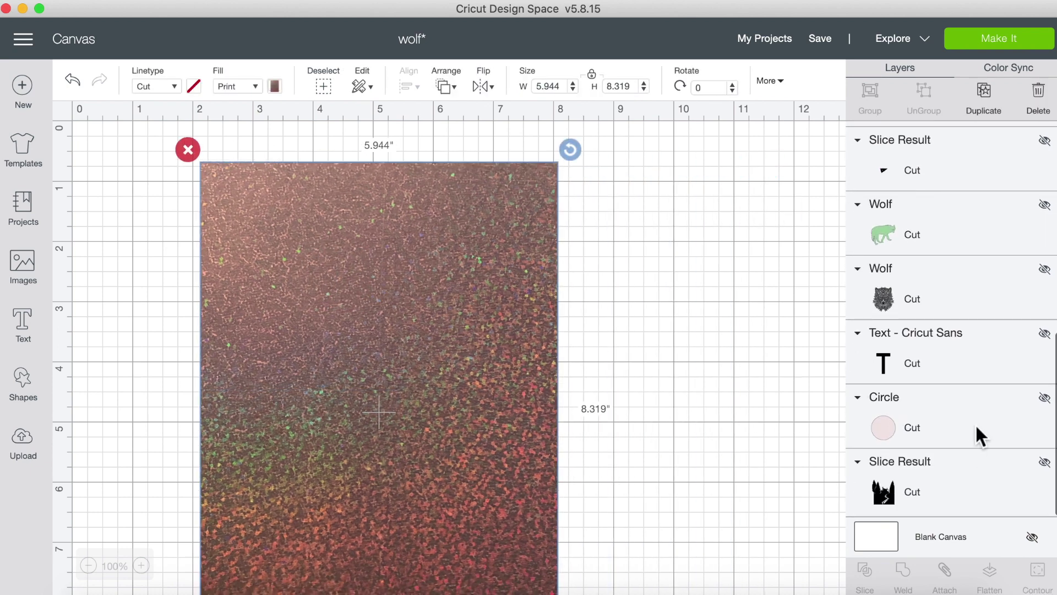
{"action": "left_click", "coordinate": [1046, 462]}
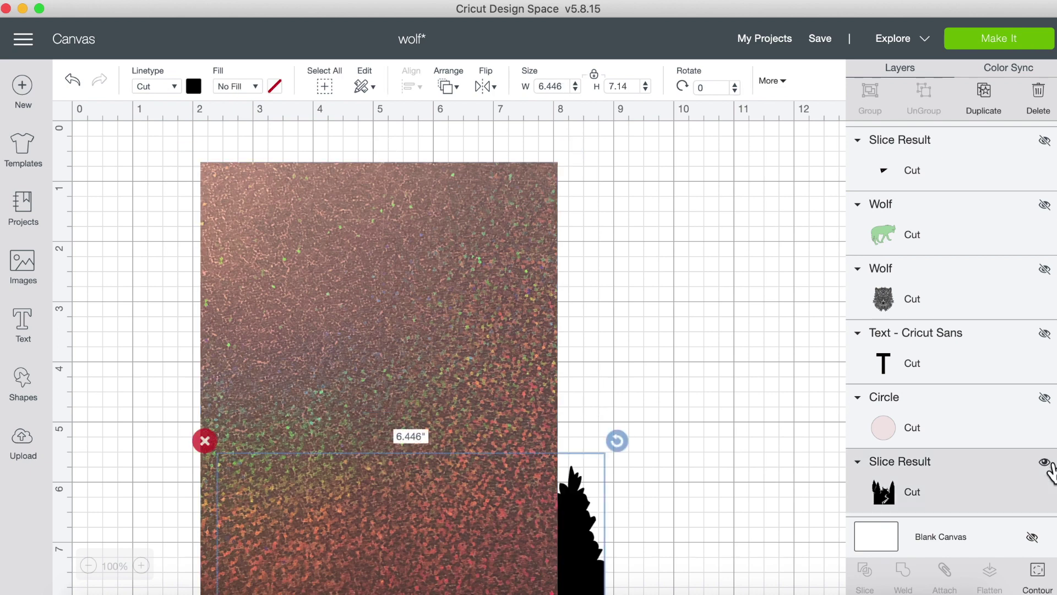
{"action": "right_click", "coordinate": [584, 515]}
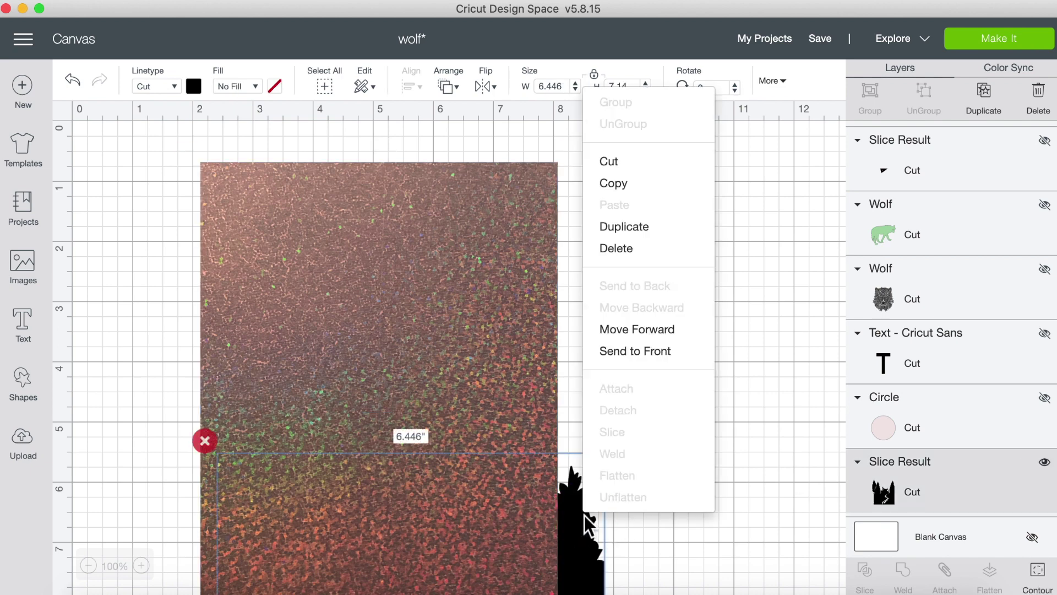
{"action": "left_click", "coordinate": [626, 355]}
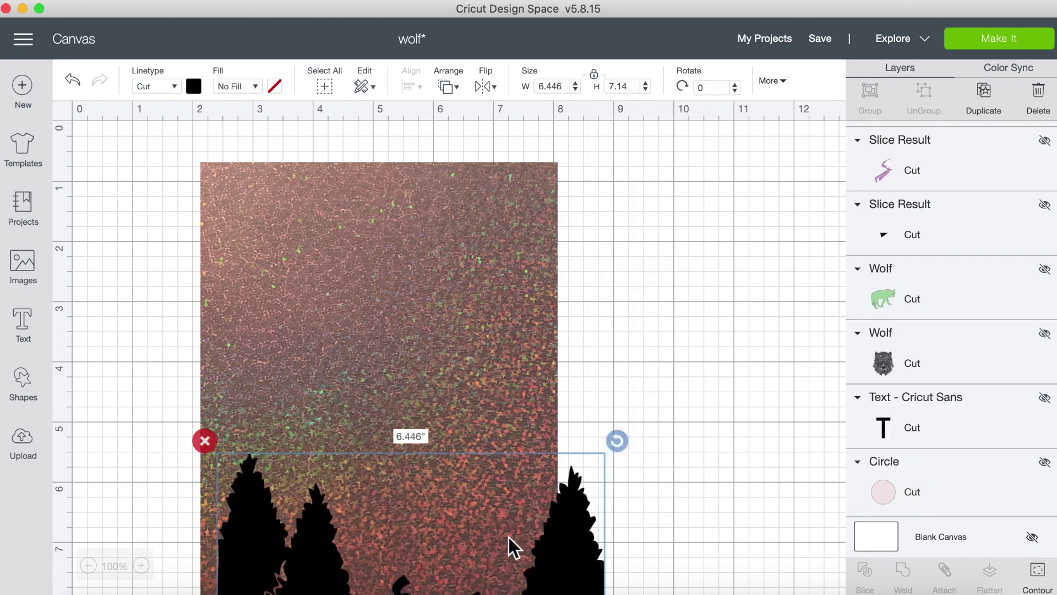
Move the black forest scene up over the holo image, then duplicate it and hide the copy.
{"action": "left_click_drag", "start_coordinate": [545, 538], "coordinate": [610, 249]}
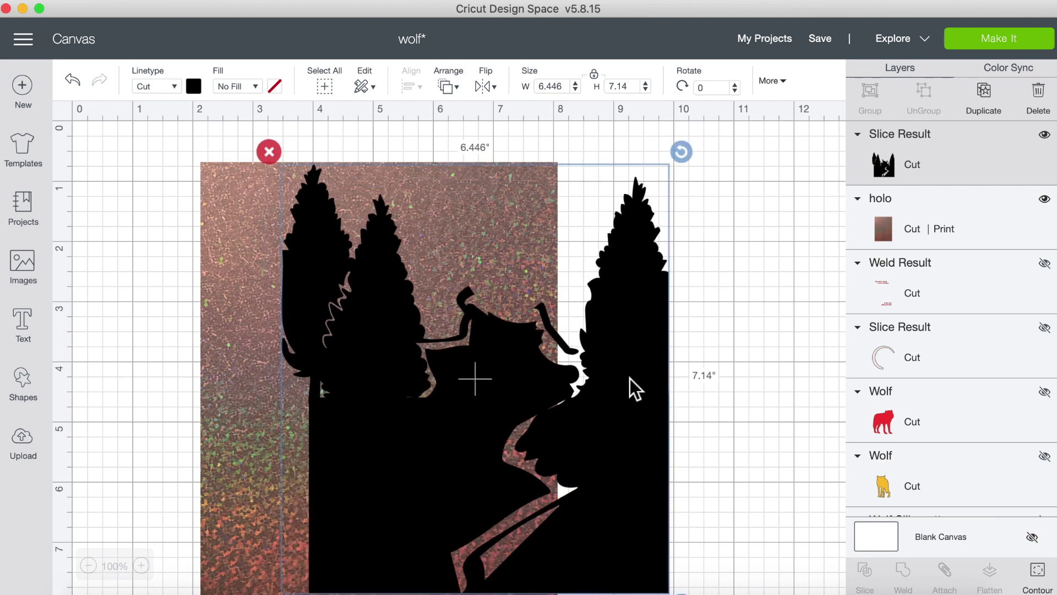
{"action": "left_click", "coordinate": [992, 99]}
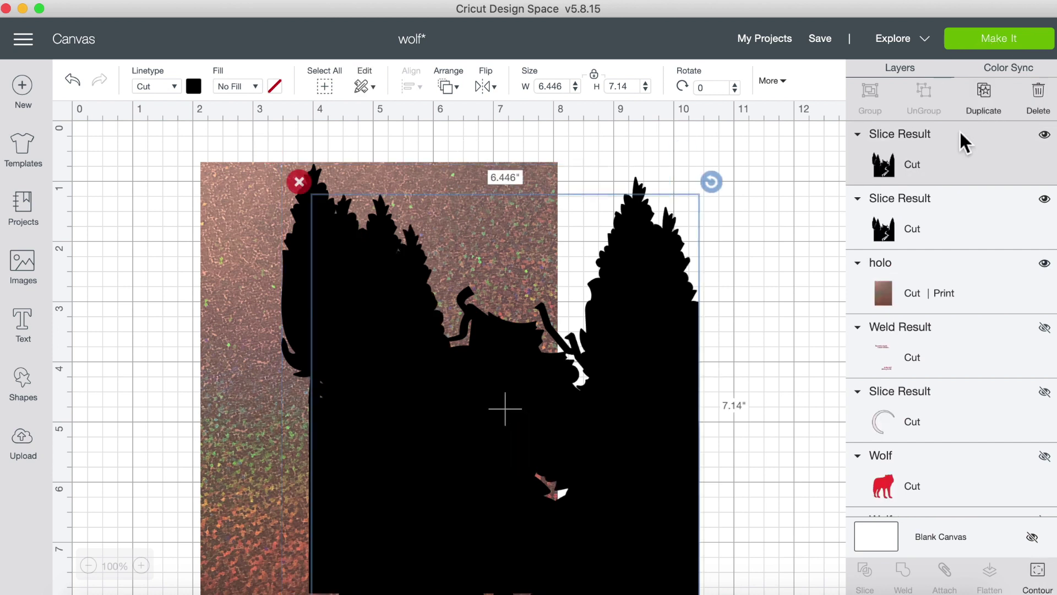
{"action": "left_click", "coordinate": [1045, 134]}
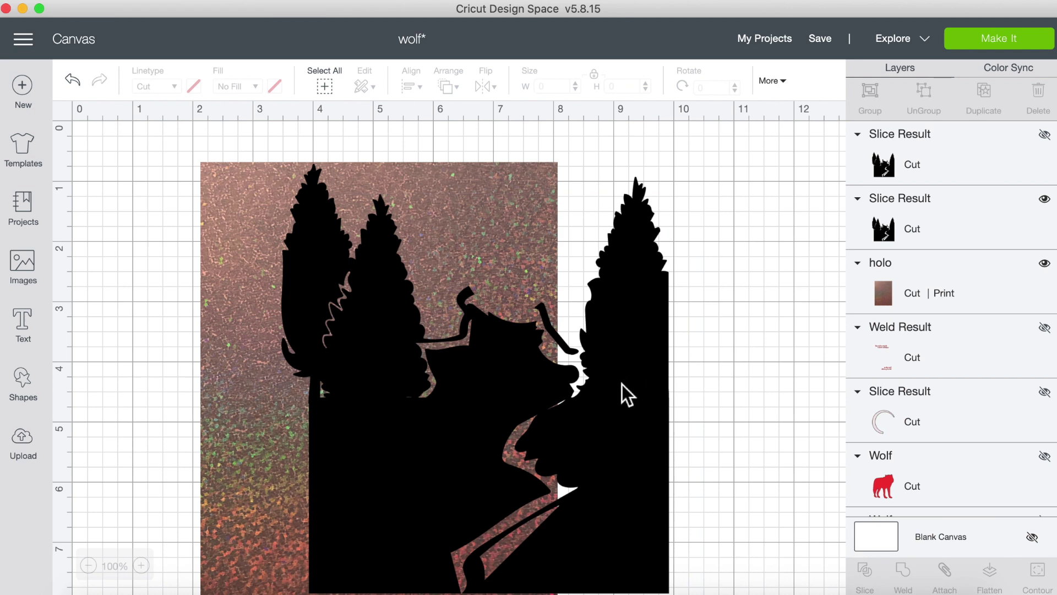
Shrink the visible black forest scene and position it so it fits entirely within the holo image.
{"action": "left_click_drag", "start_coordinate": [622, 385], "coordinate": [609, 355]}
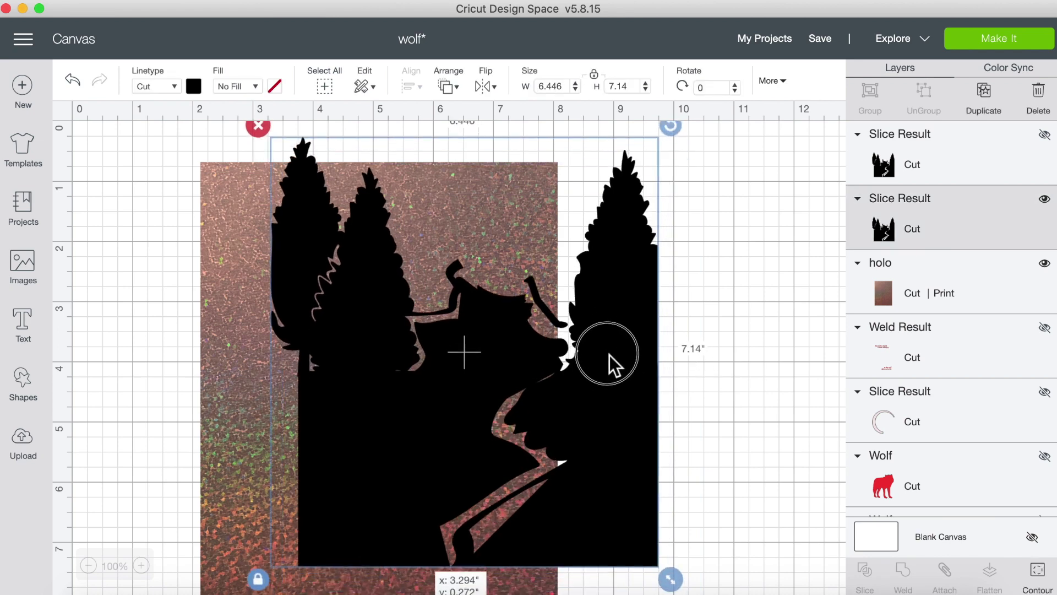
{"action": "left_click_drag", "start_coordinate": [668, 577], "coordinate": [595, 511]}
{"action": "left_click_drag", "start_coordinate": [551, 419], "coordinate": [497, 468]}
{"action": "left_click", "coordinate": [692, 330]}
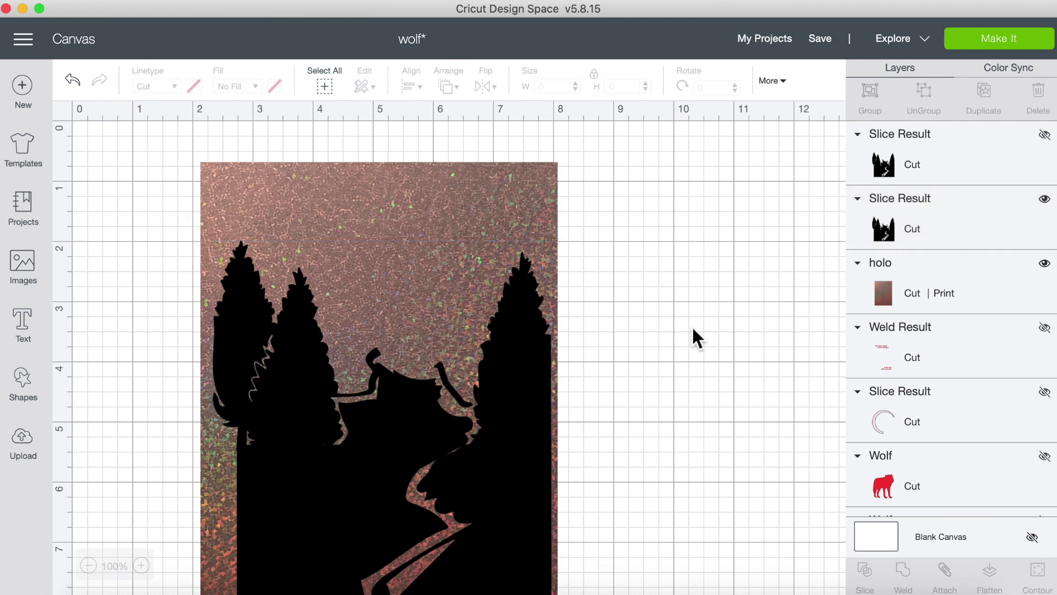
Slice the visible forest scene with the holo image and delete the leftover black scene and glitter background, keeping the glitter forest.
{"action": "left_click", "coordinate": [333, 88]}
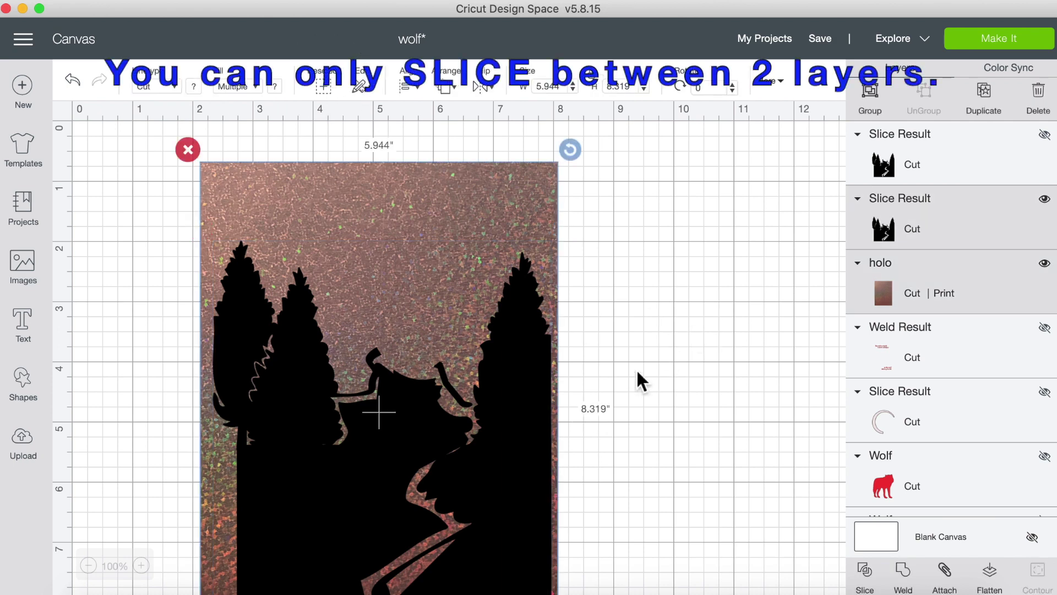
{"action": "left_click", "coordinate": [871, 581]}
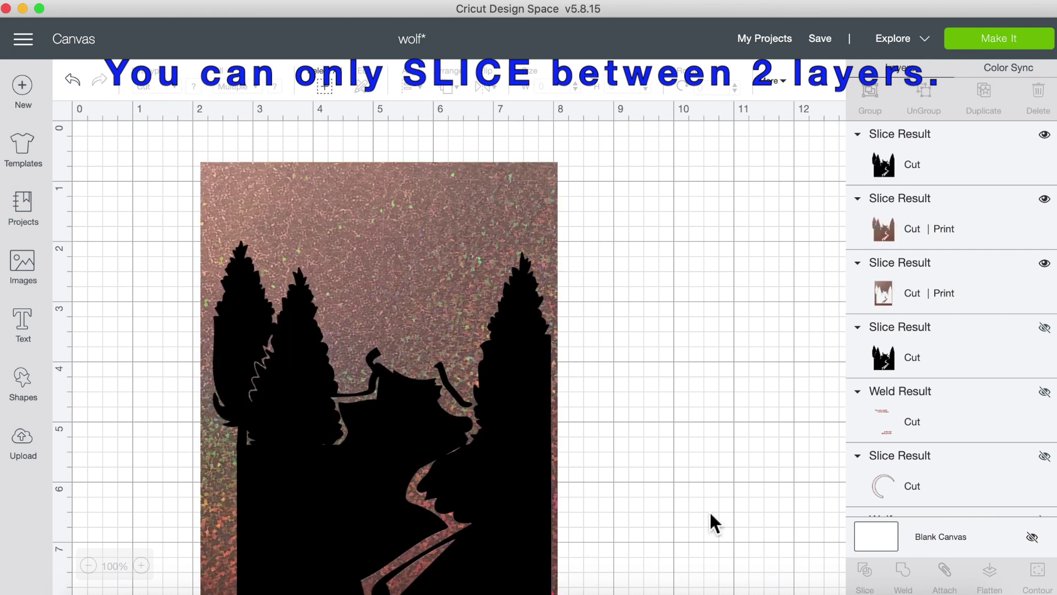
{"action": "left_click", "coordinate": [650, 414]}
{"action": "key", "text": "Delete"}
{"action": "left_click", "coordinate": [358, 264]}
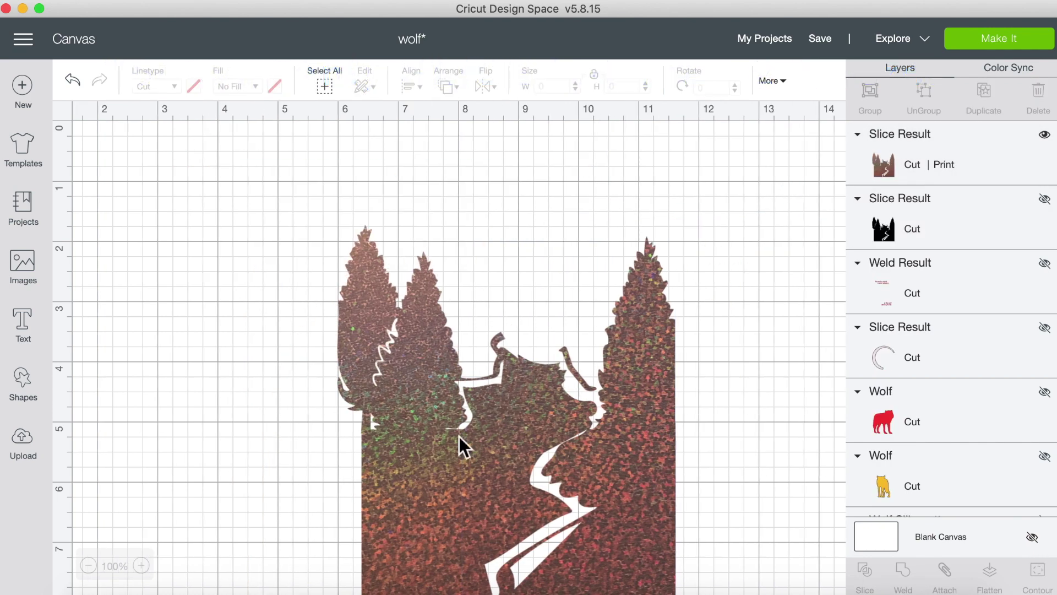
Show the crescent moon, the orange standing wolf and the green walking wolf, and recolor the green wolf yellow.
{"action": "left_click", "coordinate": [1045, 457]}
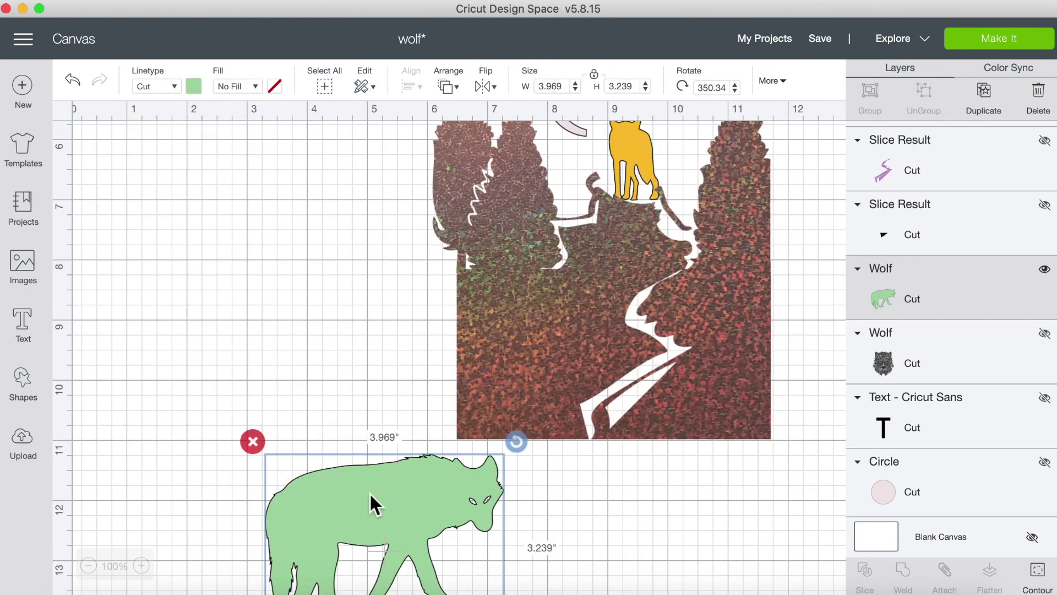
{"action": "left_click", "coordinate": [193, 87]}
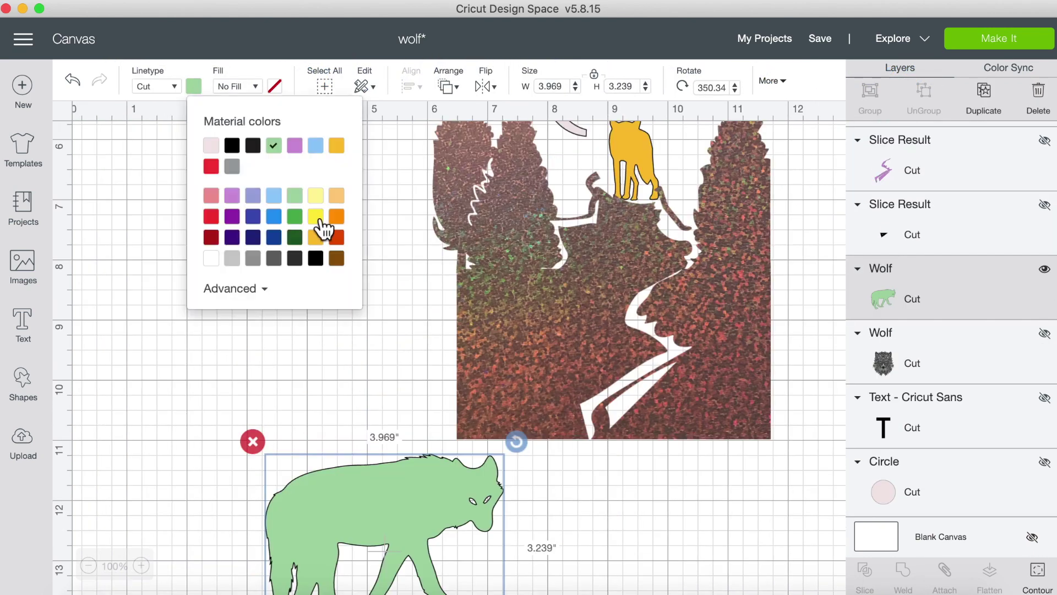
{"action": "left_click", "coordinate": [285, 212]}
Bring the yellow wolf to the front and move it up over the lower edge of the glitter forest.
{"action": "right_click", "coordinate": [457, 492]}
{"action": "left_click", "coordinate": [507, 299]}
Recolor the small orange wolf standing on the hill gray.
{"action": "left_click", "coordinate": [661, 168]}
{"action": "left_click", "coordinate": [1003, 255]}
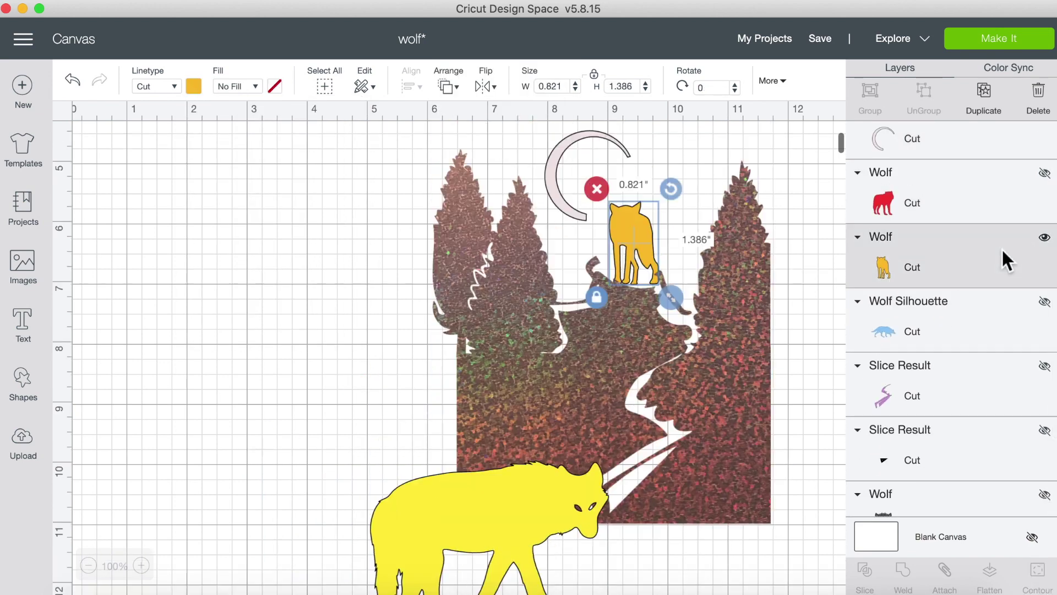
{"action": "left_click", "coordinate": [194, 87]}
{"action": "left_click", "coordinate": [234, 171]}
{"action": "left_click", "coordinate": [184, 418]}
{"action": "scroll", "coordinate": [957, 314], "scroll_direction": "up", "scroll_amount": 5}
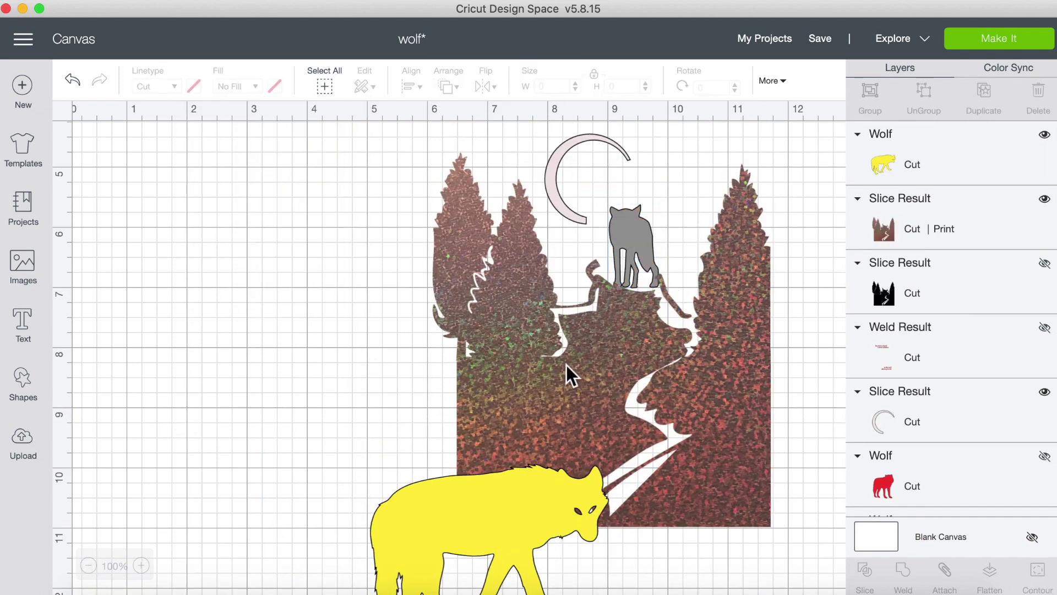